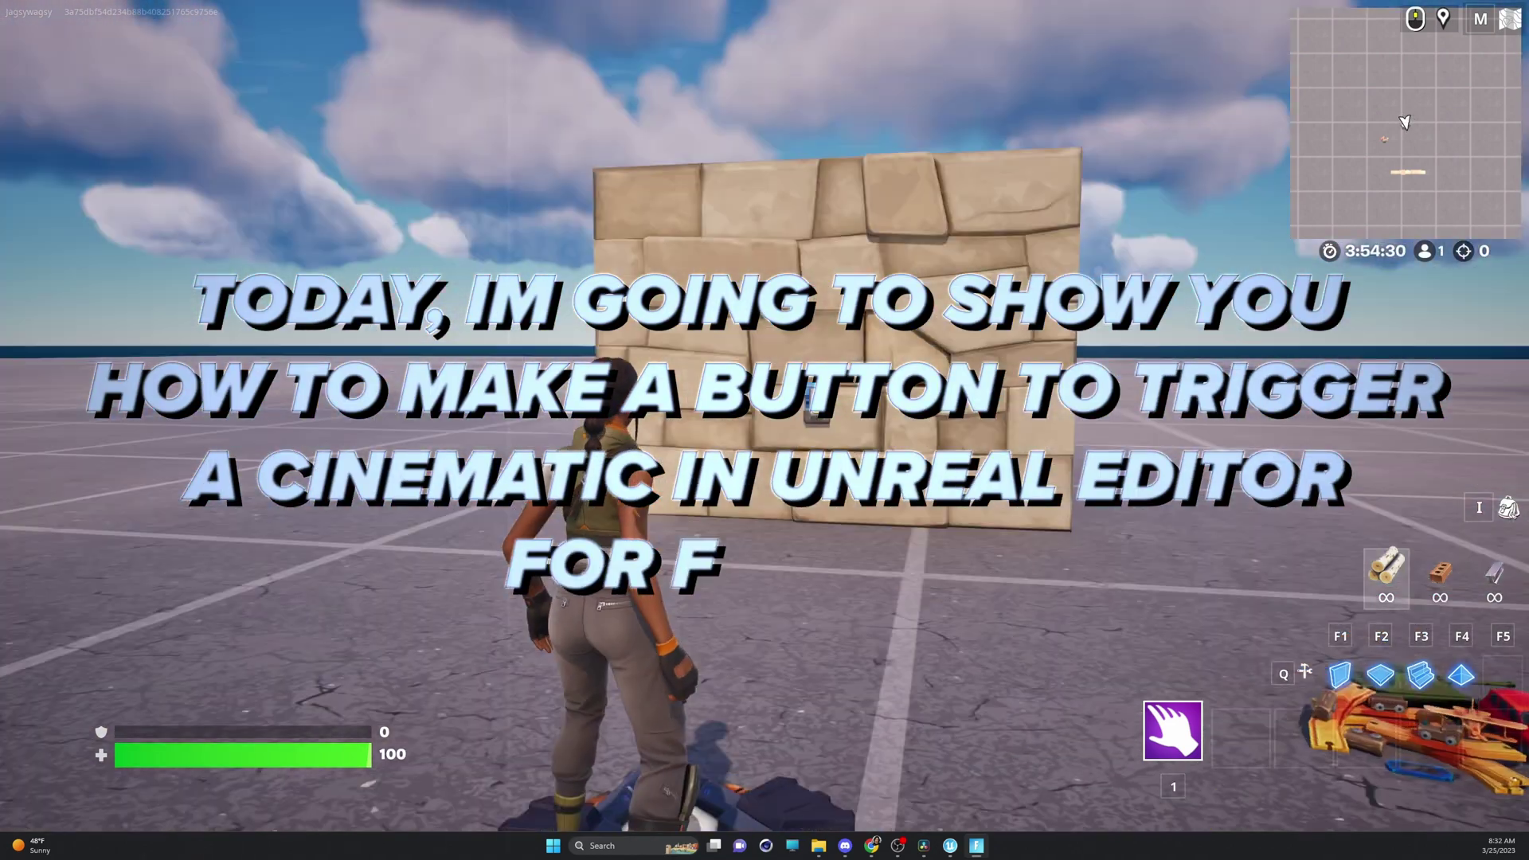
Run the character forward to the stone wall until the button's E INTERACT prompt appears.
key(w)
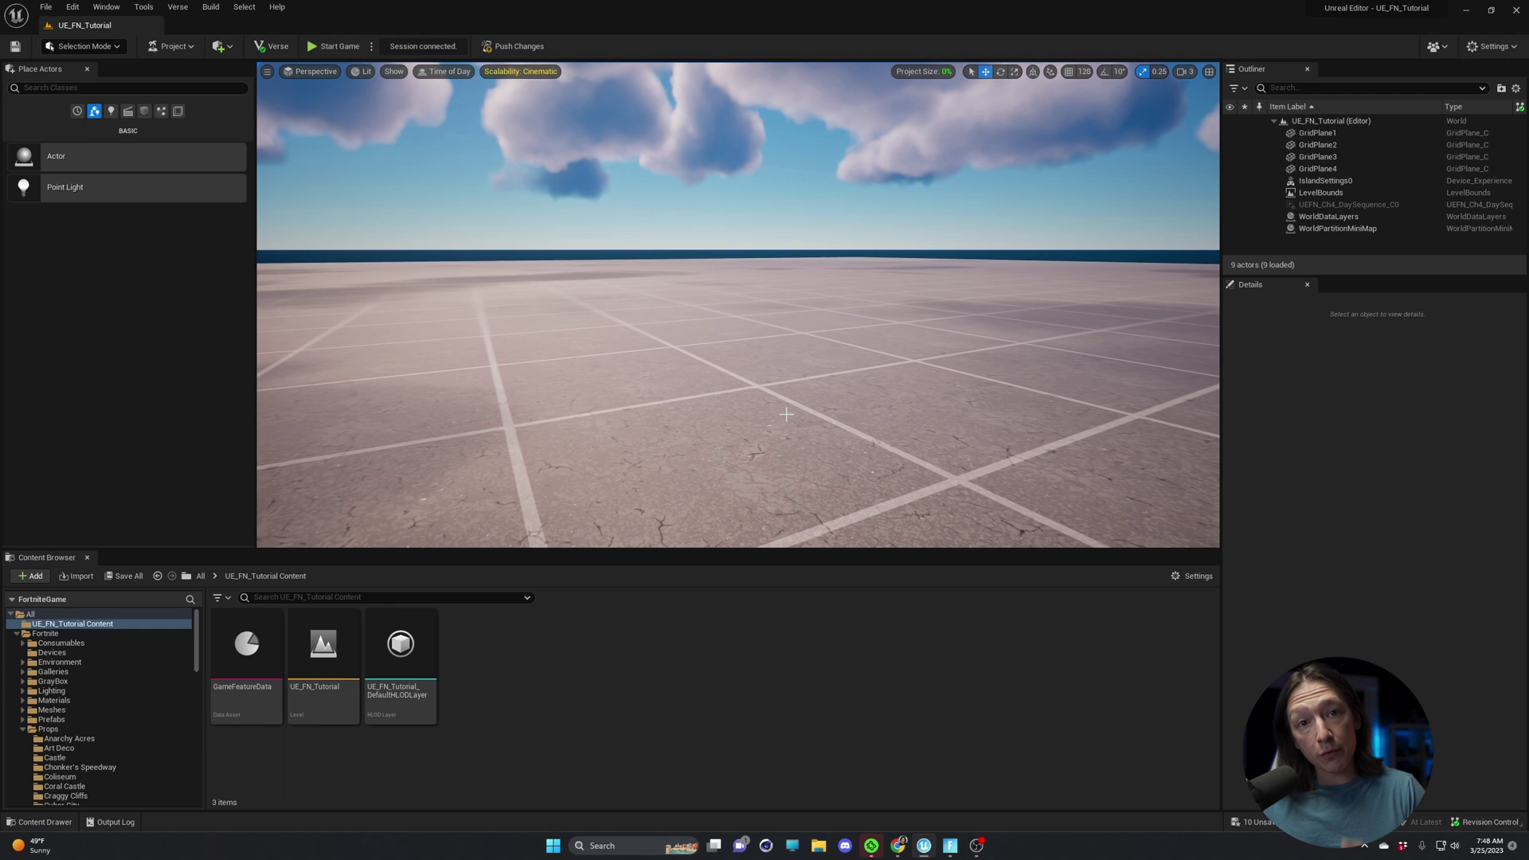
Browse the Content Browser to the Fortnite Props > Happy Hamlet folder.
right_drag(794, 409, 792, 402)
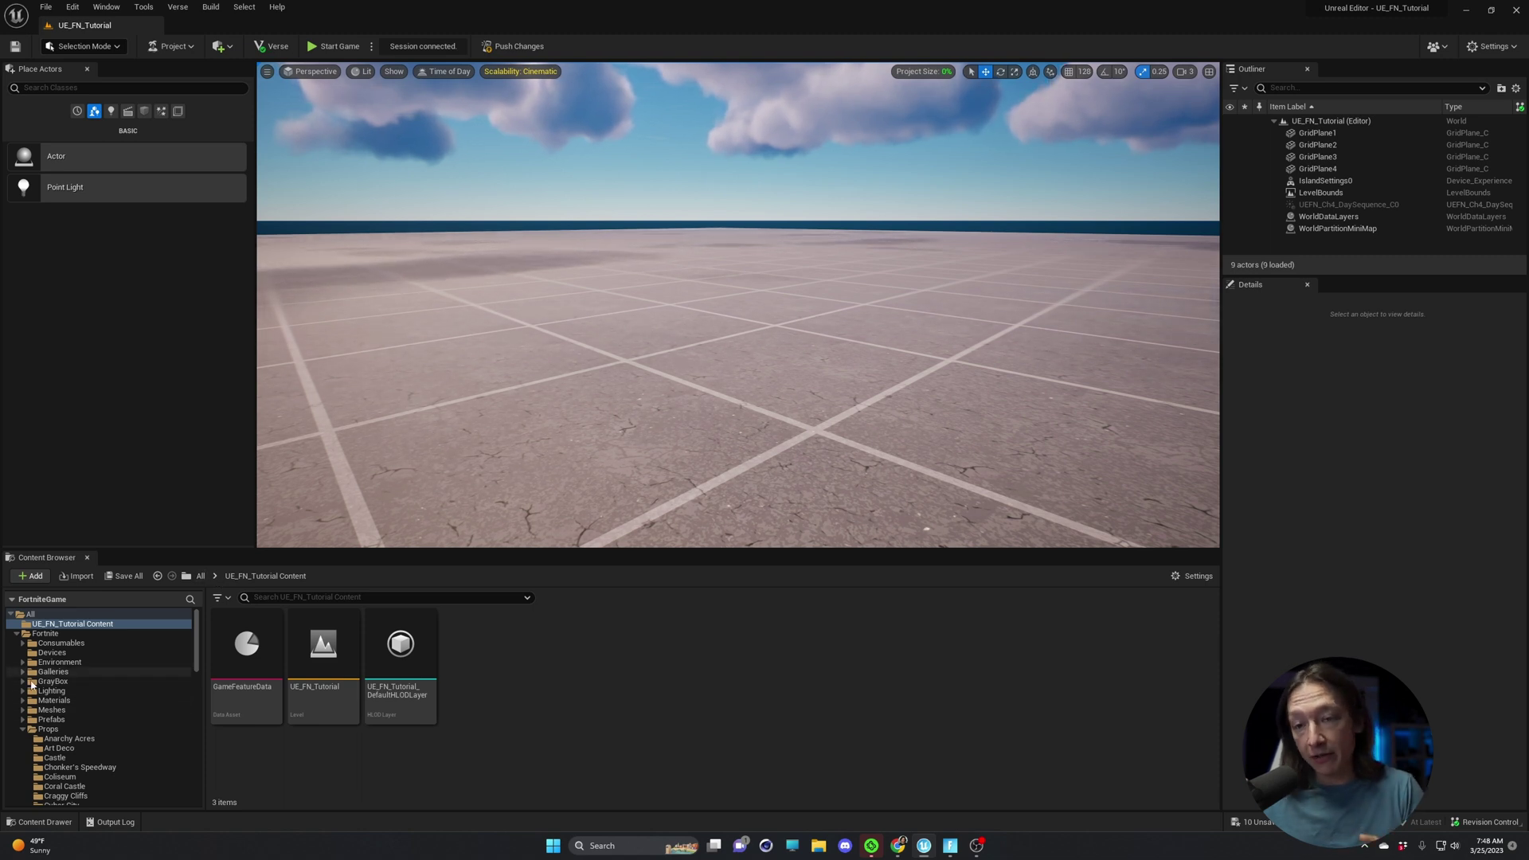
click(23, 729)
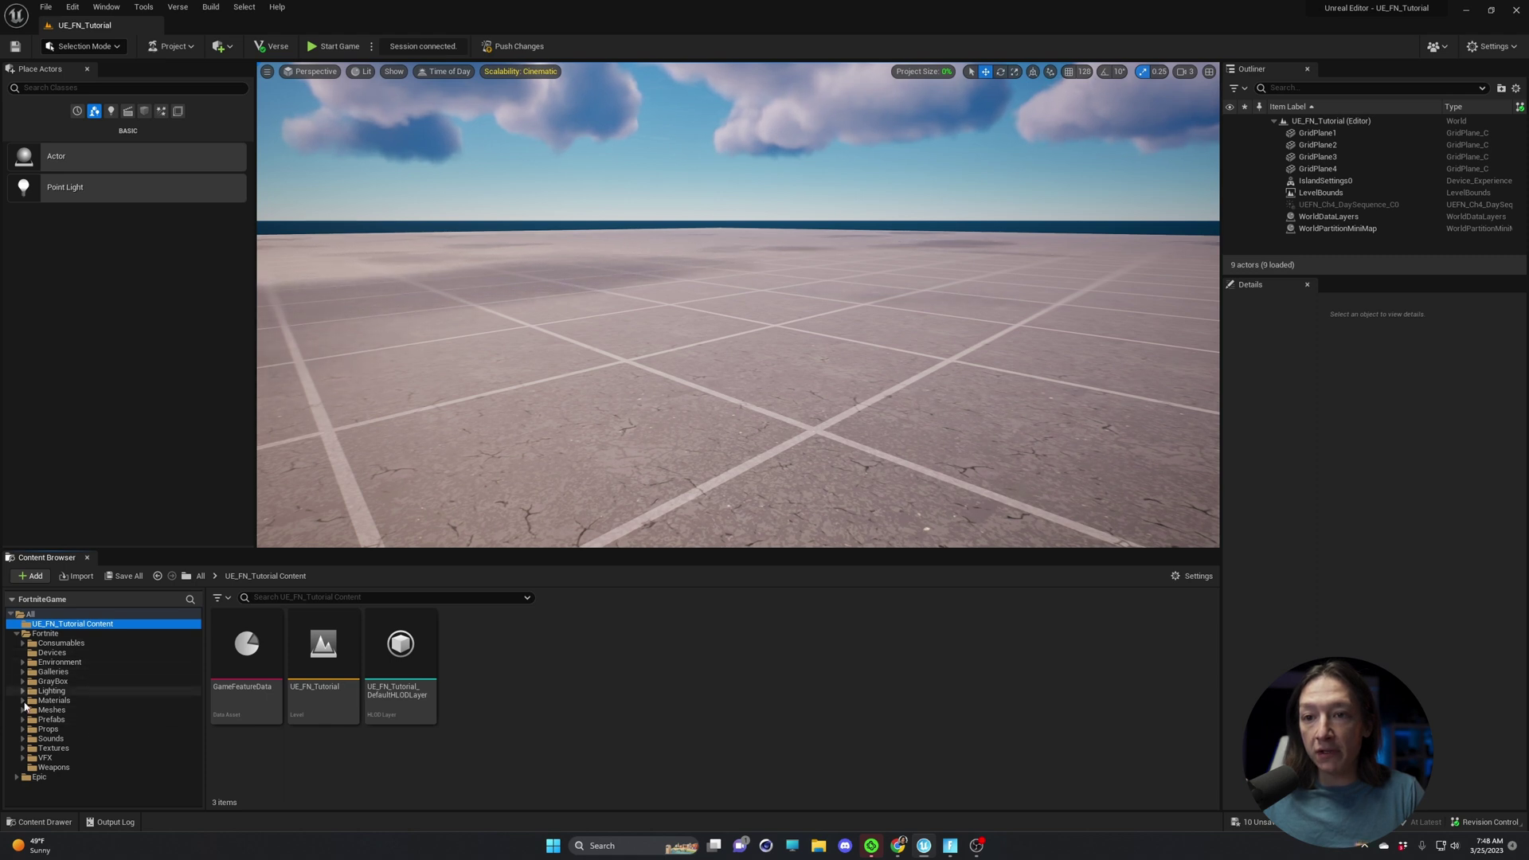
click(49, 729)
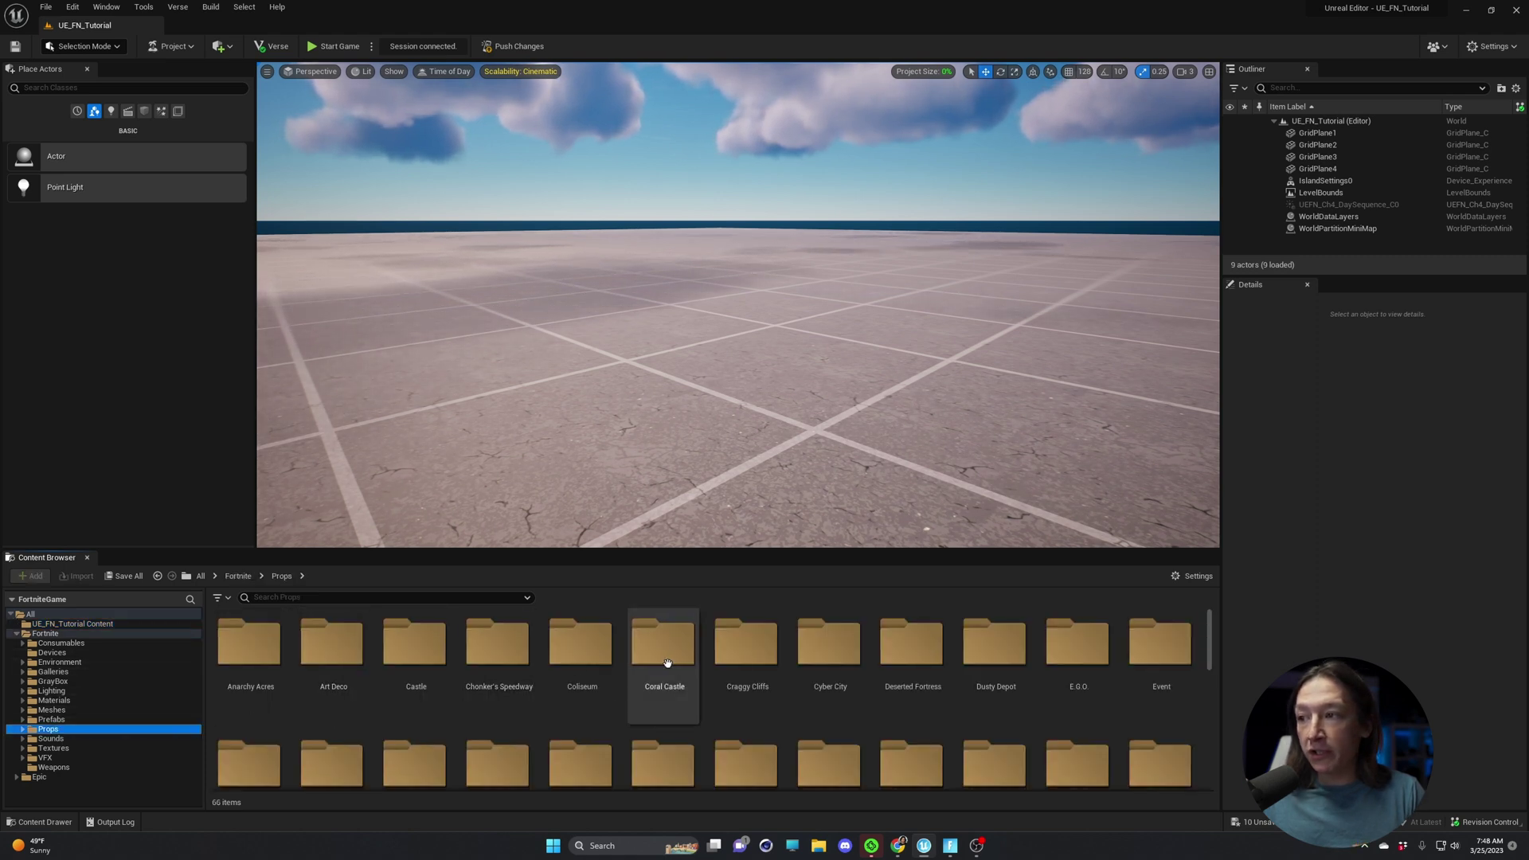
scroll(664, 692, down, 4)
scroll(689, 678, up, 2)
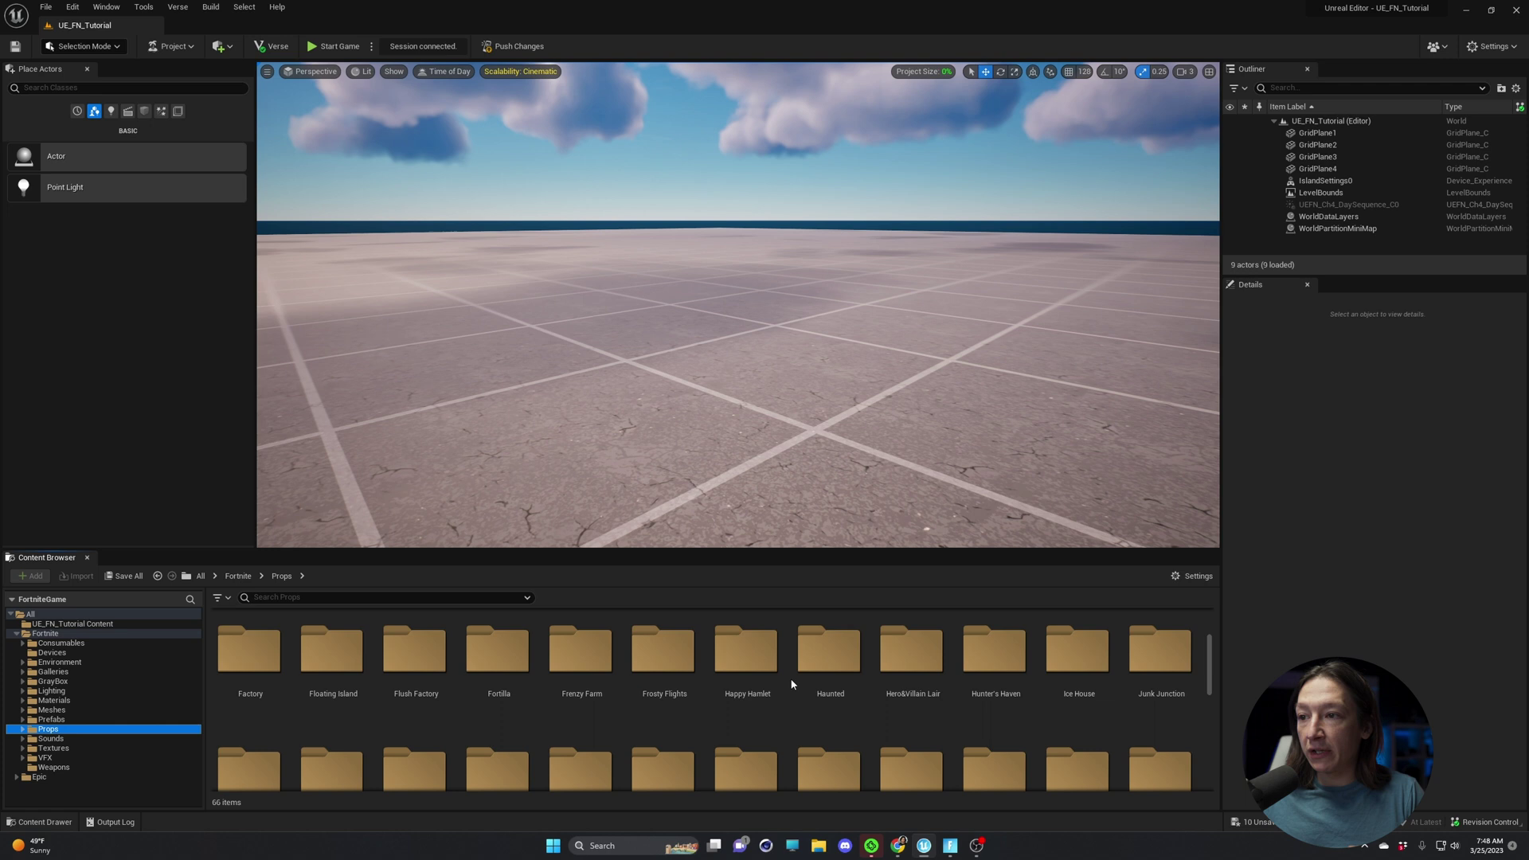
click(734, 658)
double_click(734, 658)
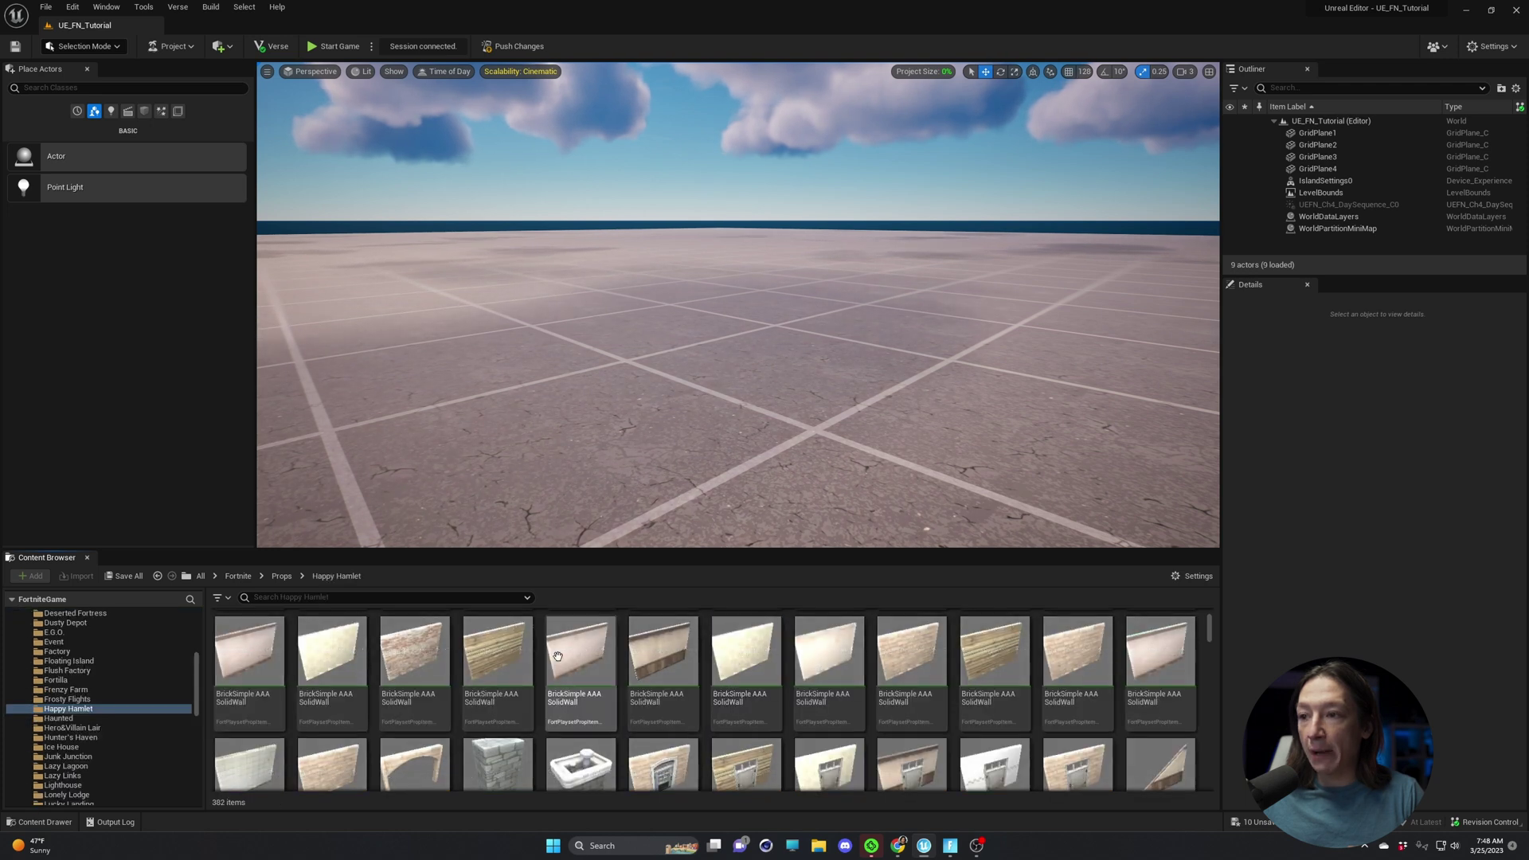
Drag HousePile 05 into the level, reset its location to 0, 0, 0, and frame it.
scroll(559, 669, down, 5)
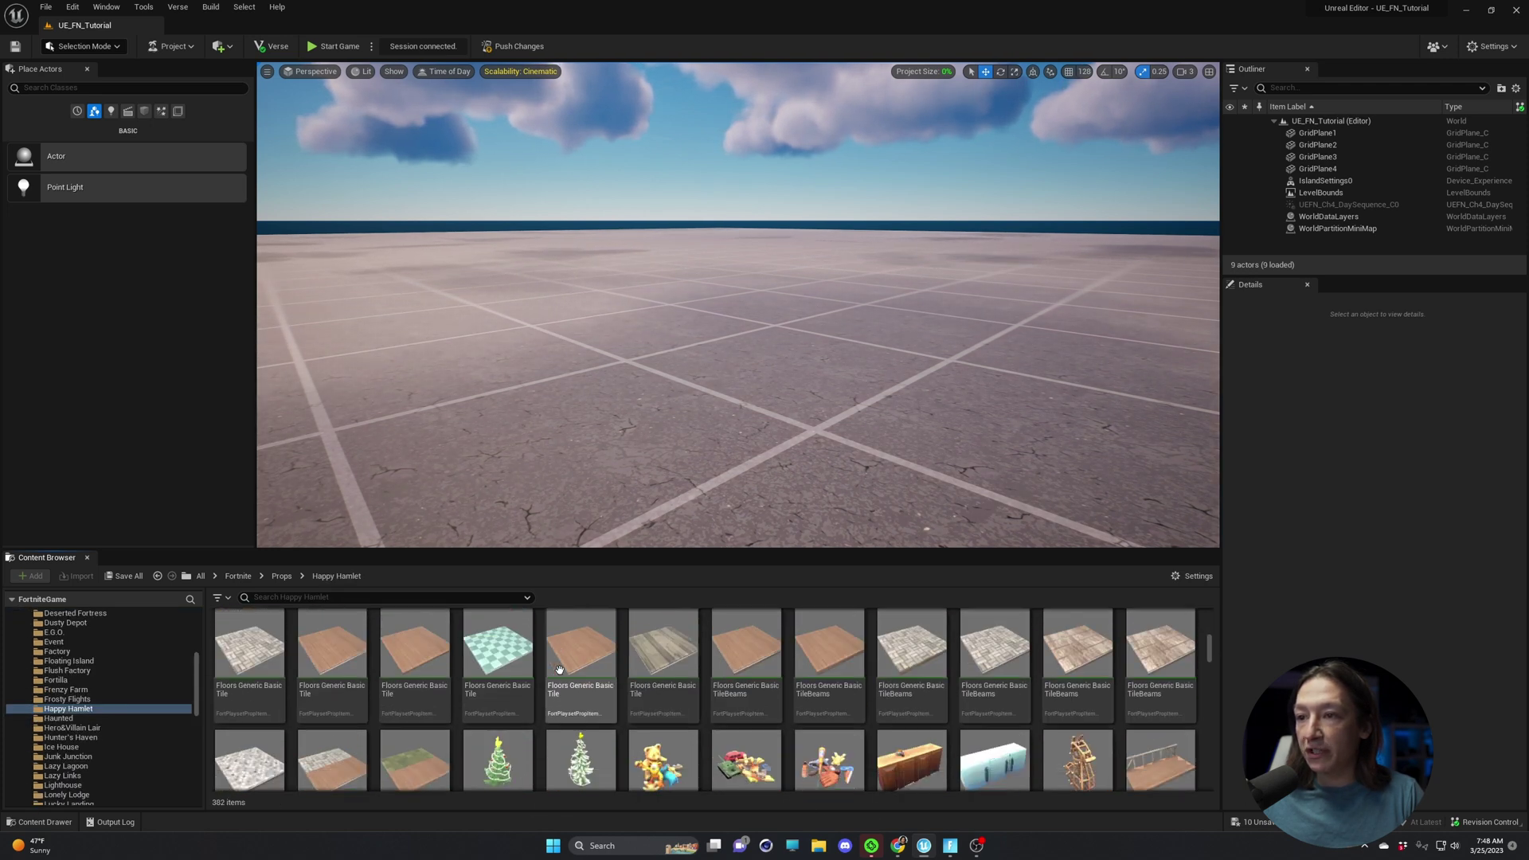
drag(763, 711, 559, 442)
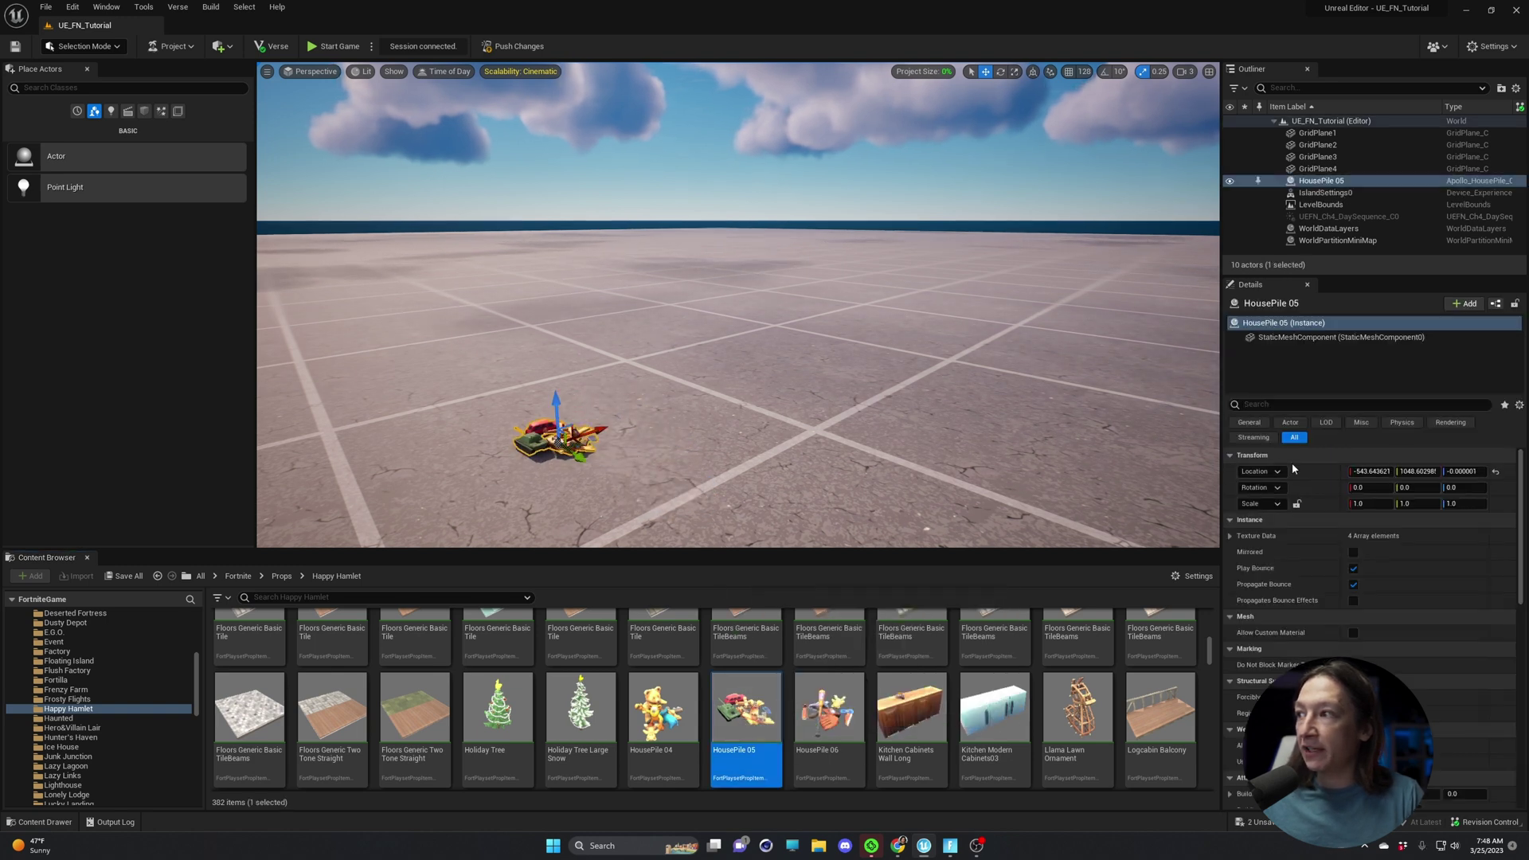
click(1494, 471)
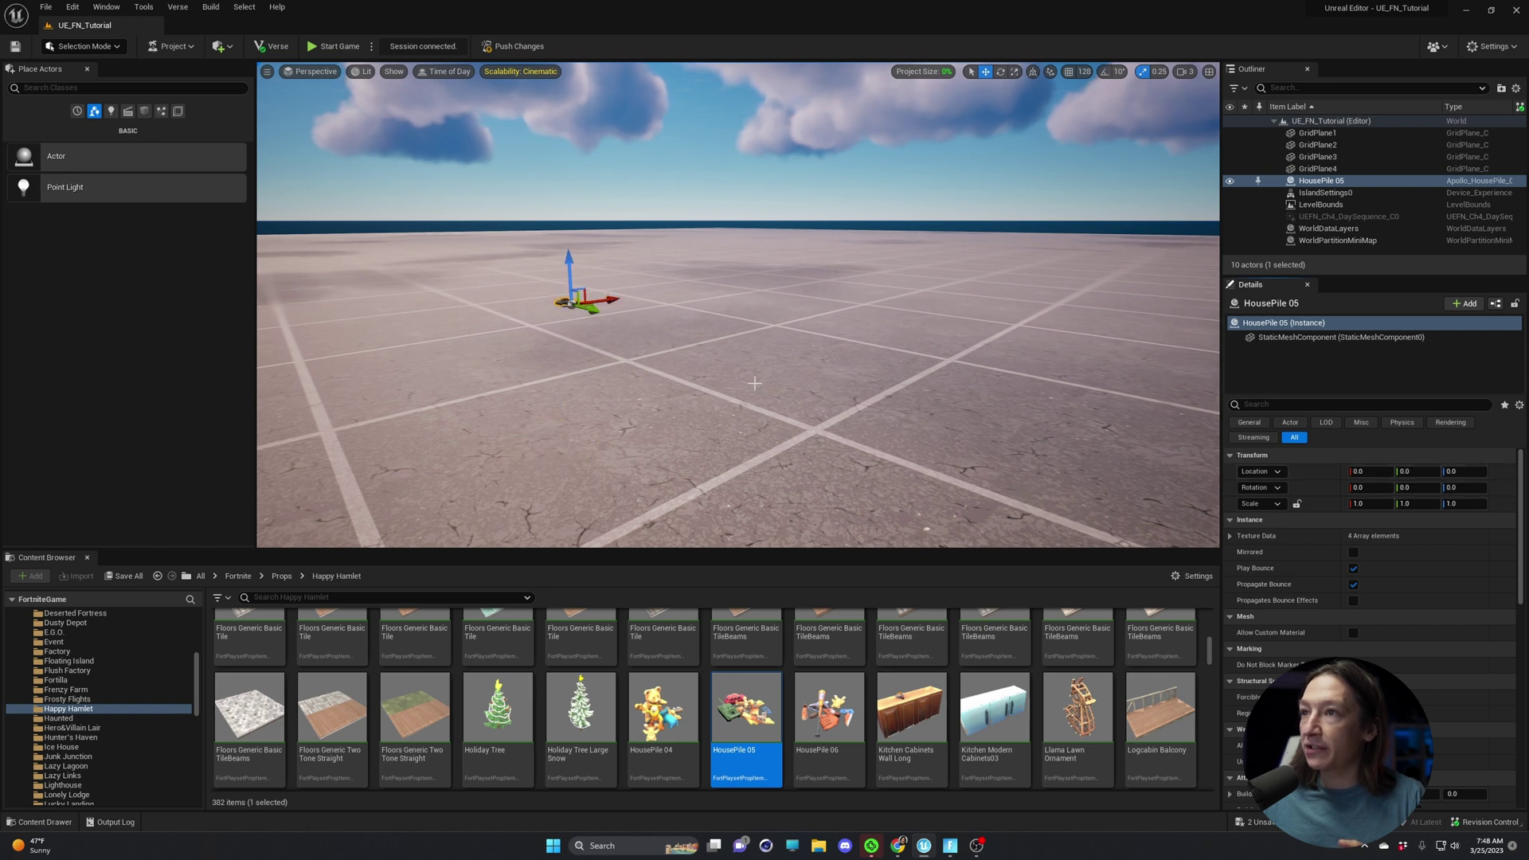
key(f)
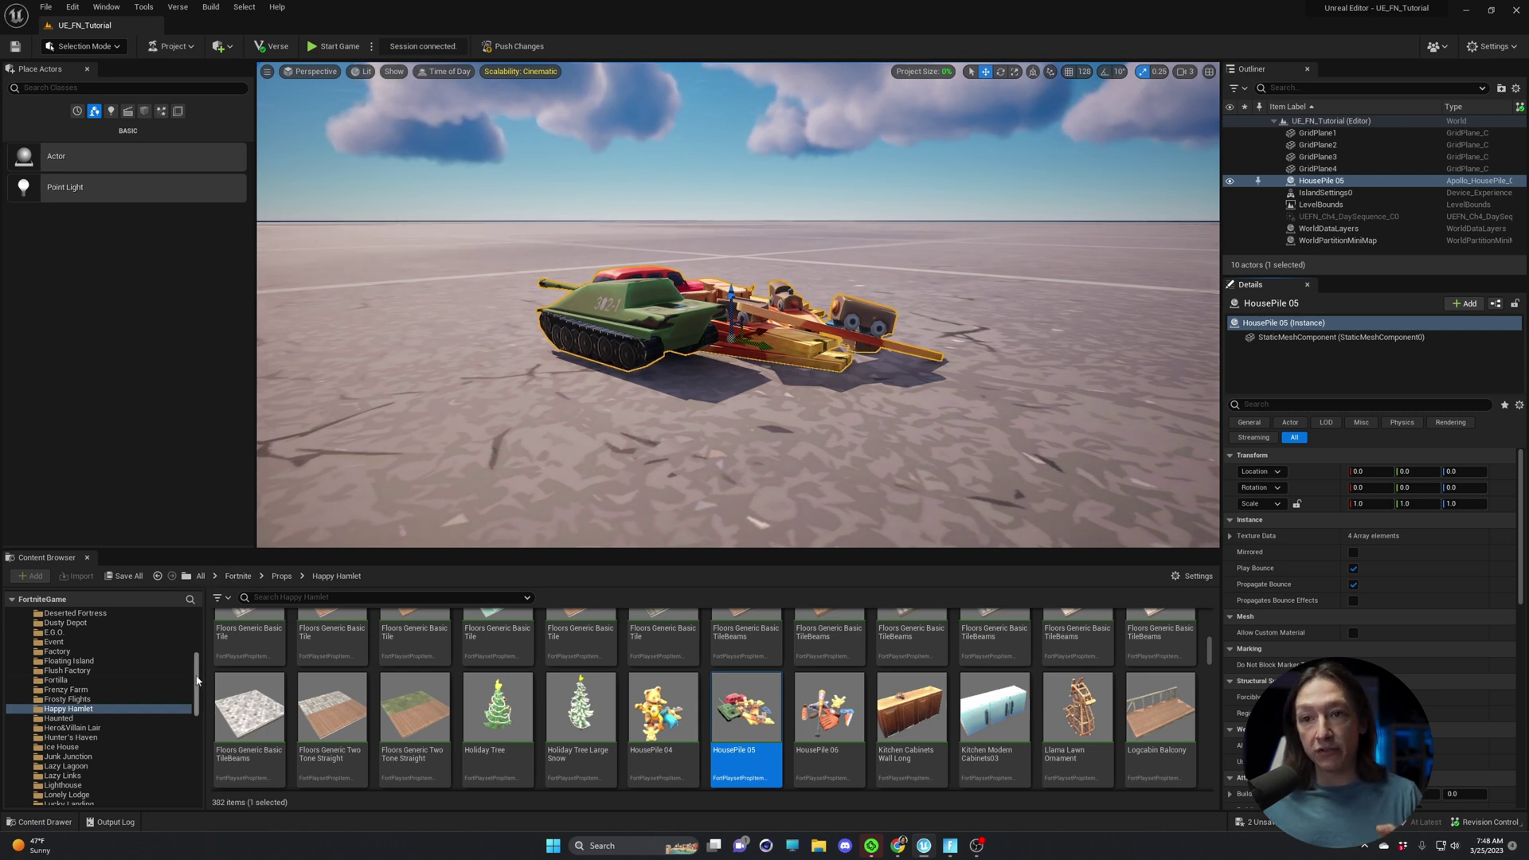
Create a new folder named Cinematics in the UE_FN_Tutorial project content.
scroll(200, 639, up, 5)
scroll(200, 638, up, 2)
click(63, 624)
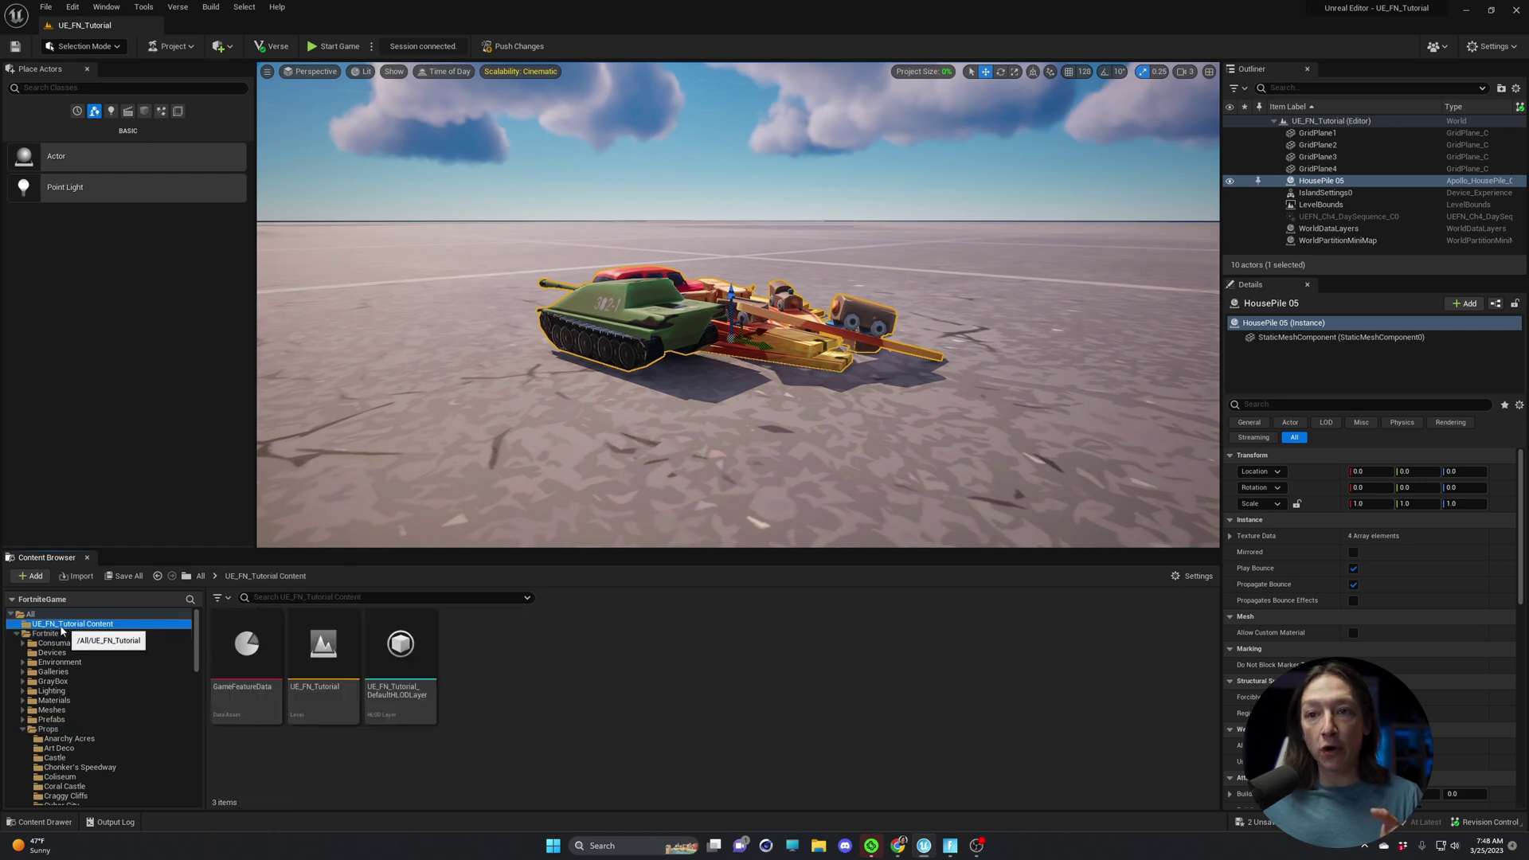
click(16, 634)
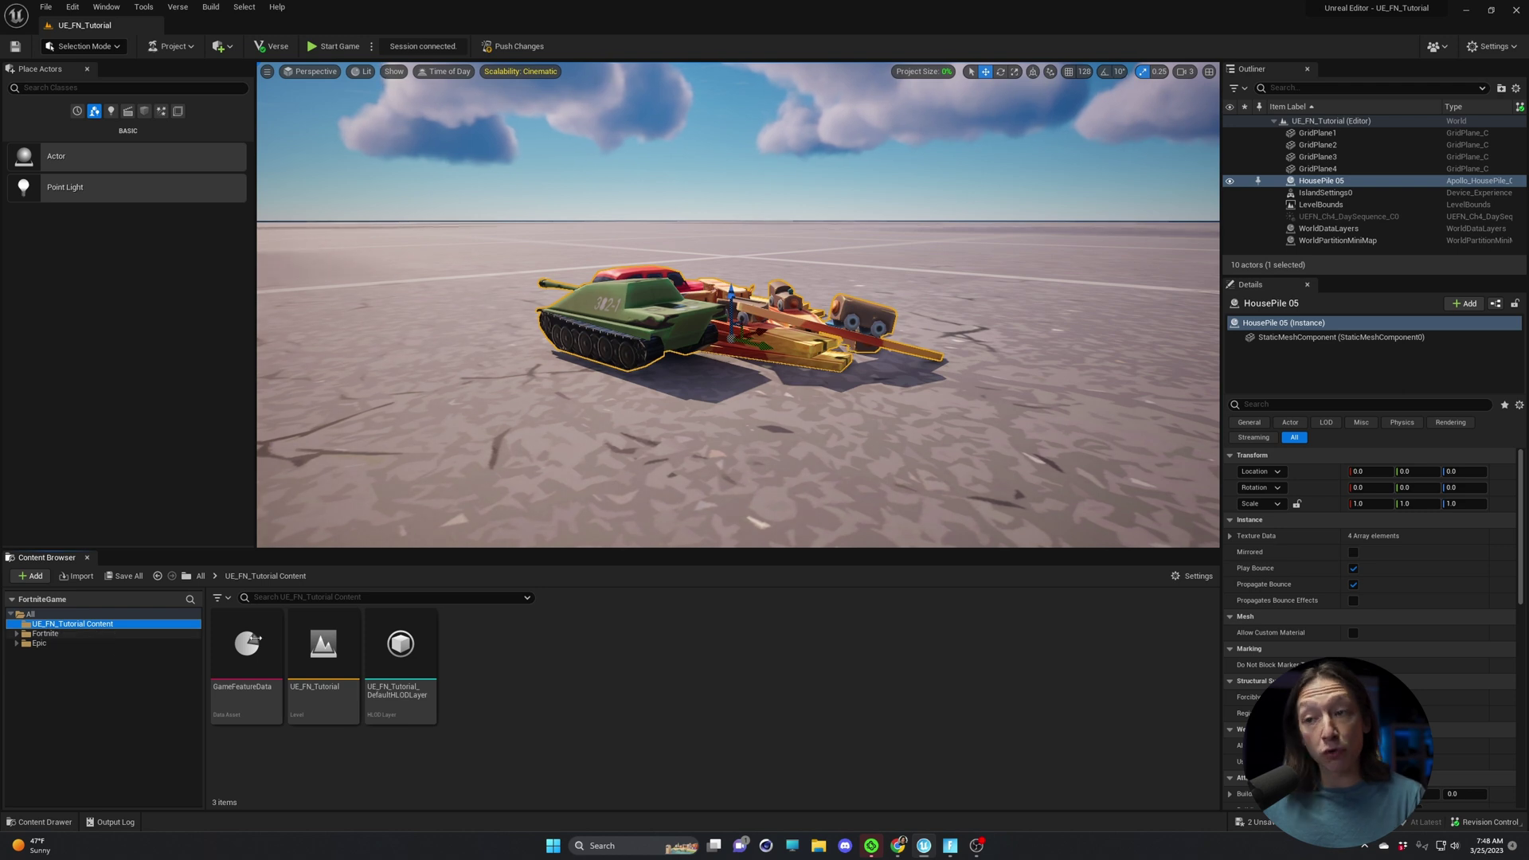
right_click(596, 673)
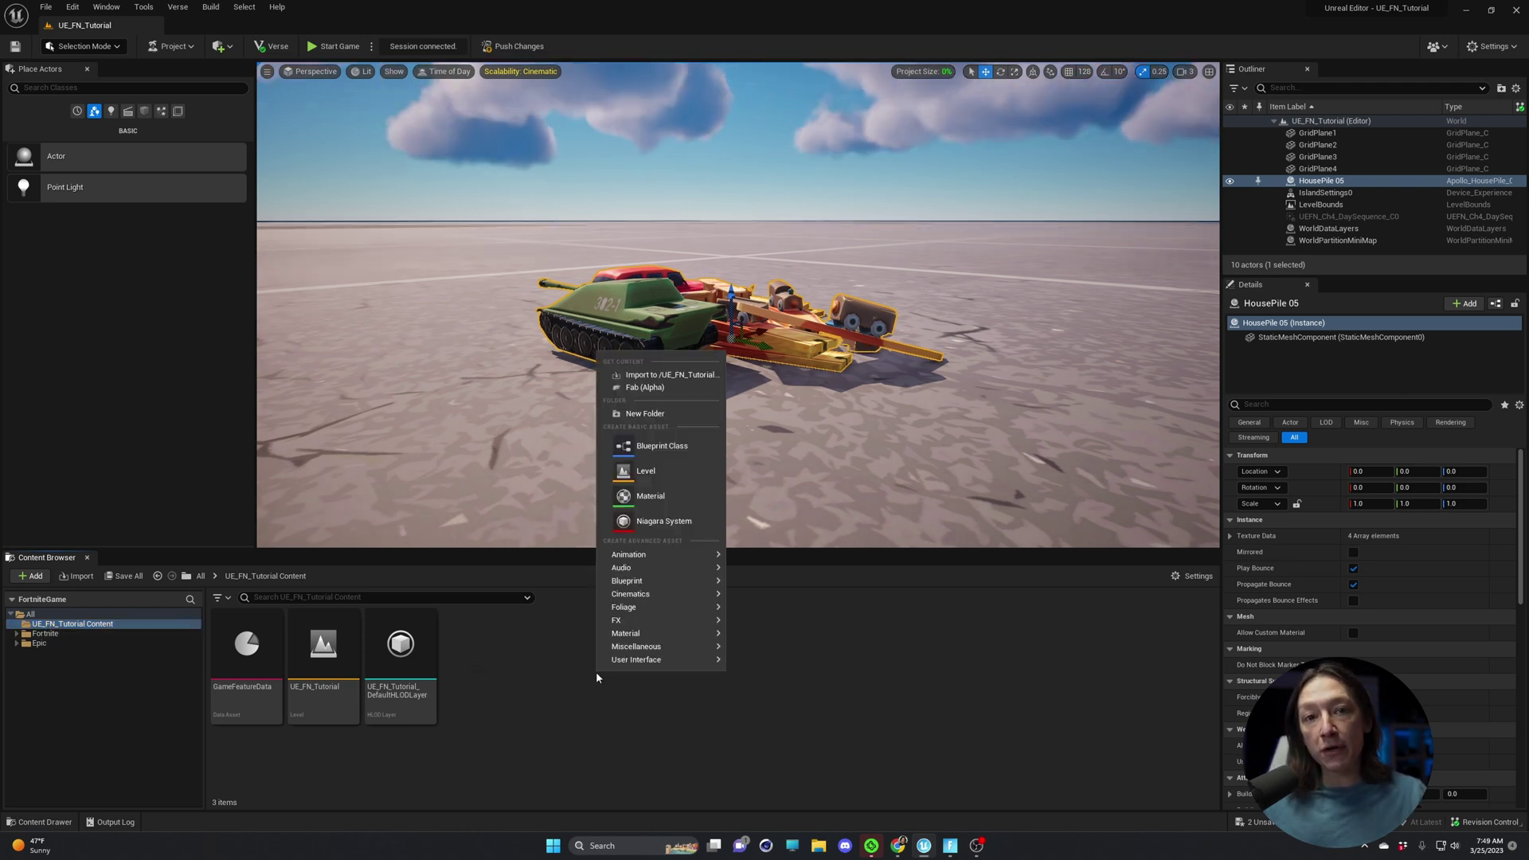
click(641, 413)
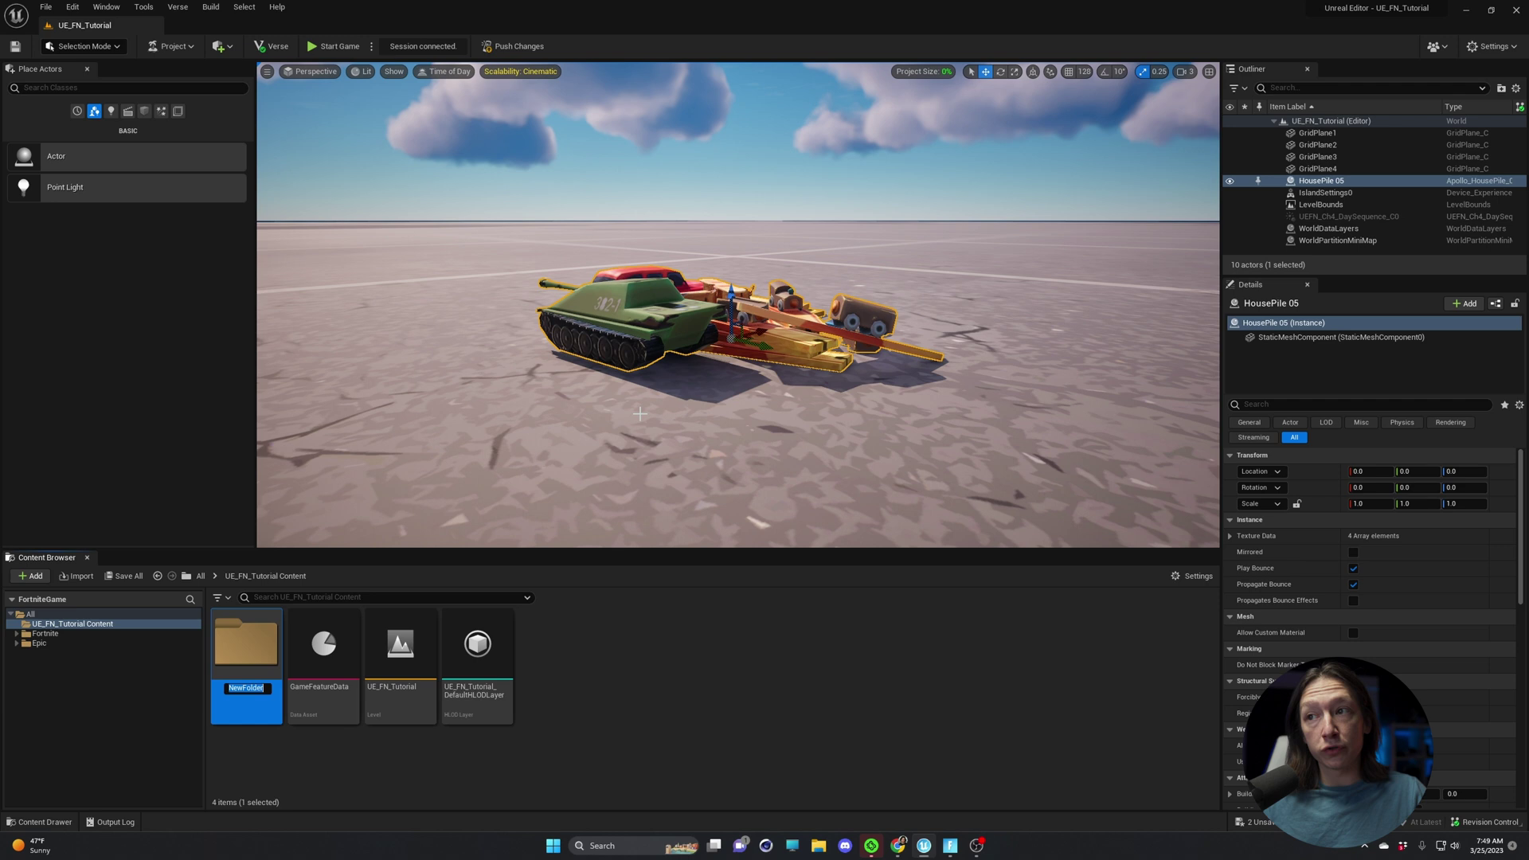
text(Cinemat)
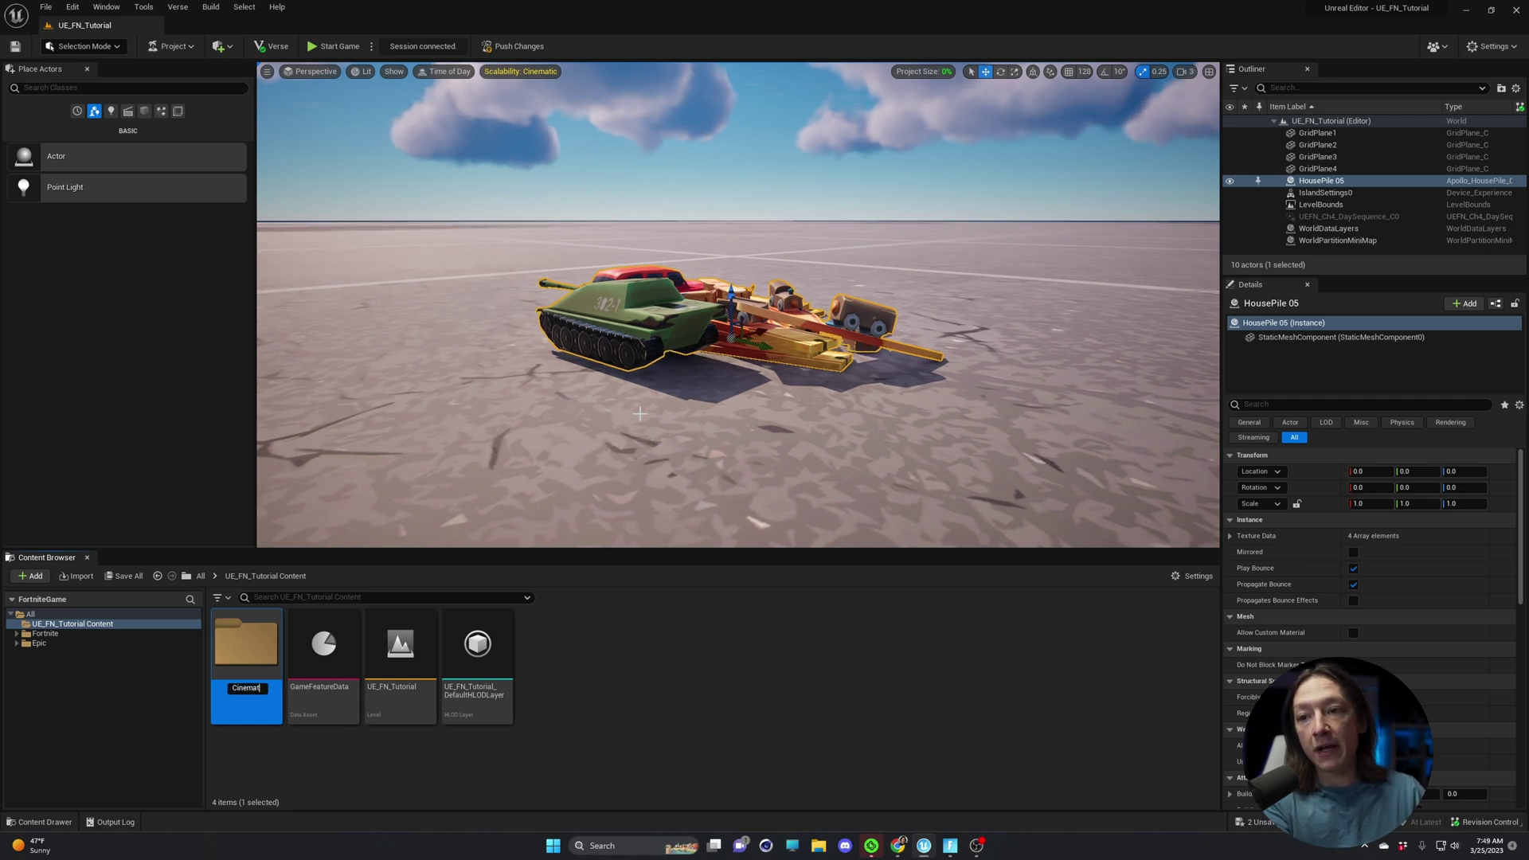
text(ics)
key(Return)
Inside Cinematics, create a Level Sequence named YourFirstAnimation.
double_click(263, 653)
right_click(284, 666)
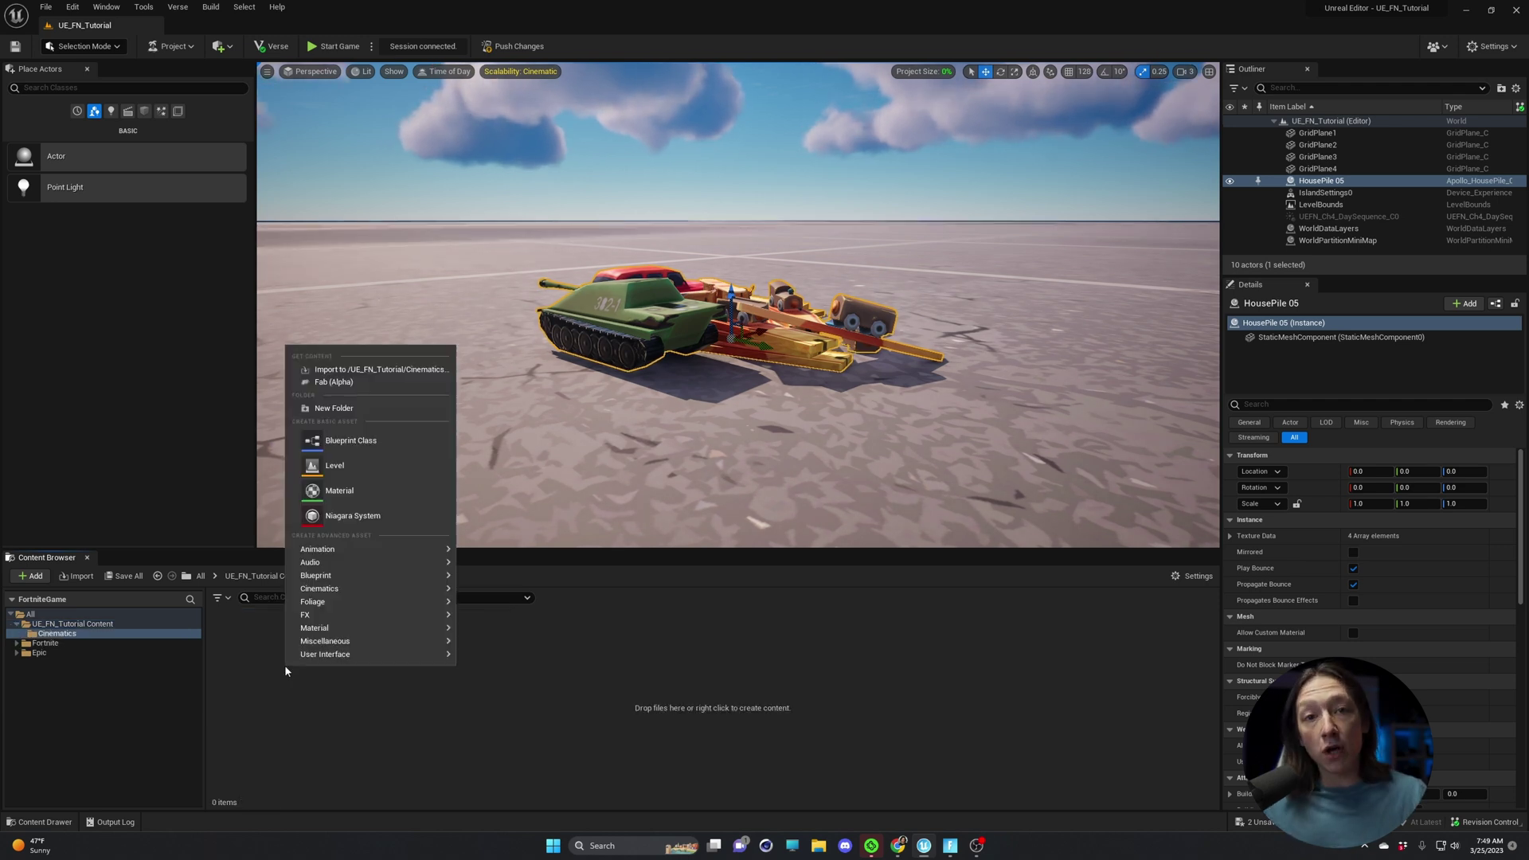
mouse_move(353, 589)
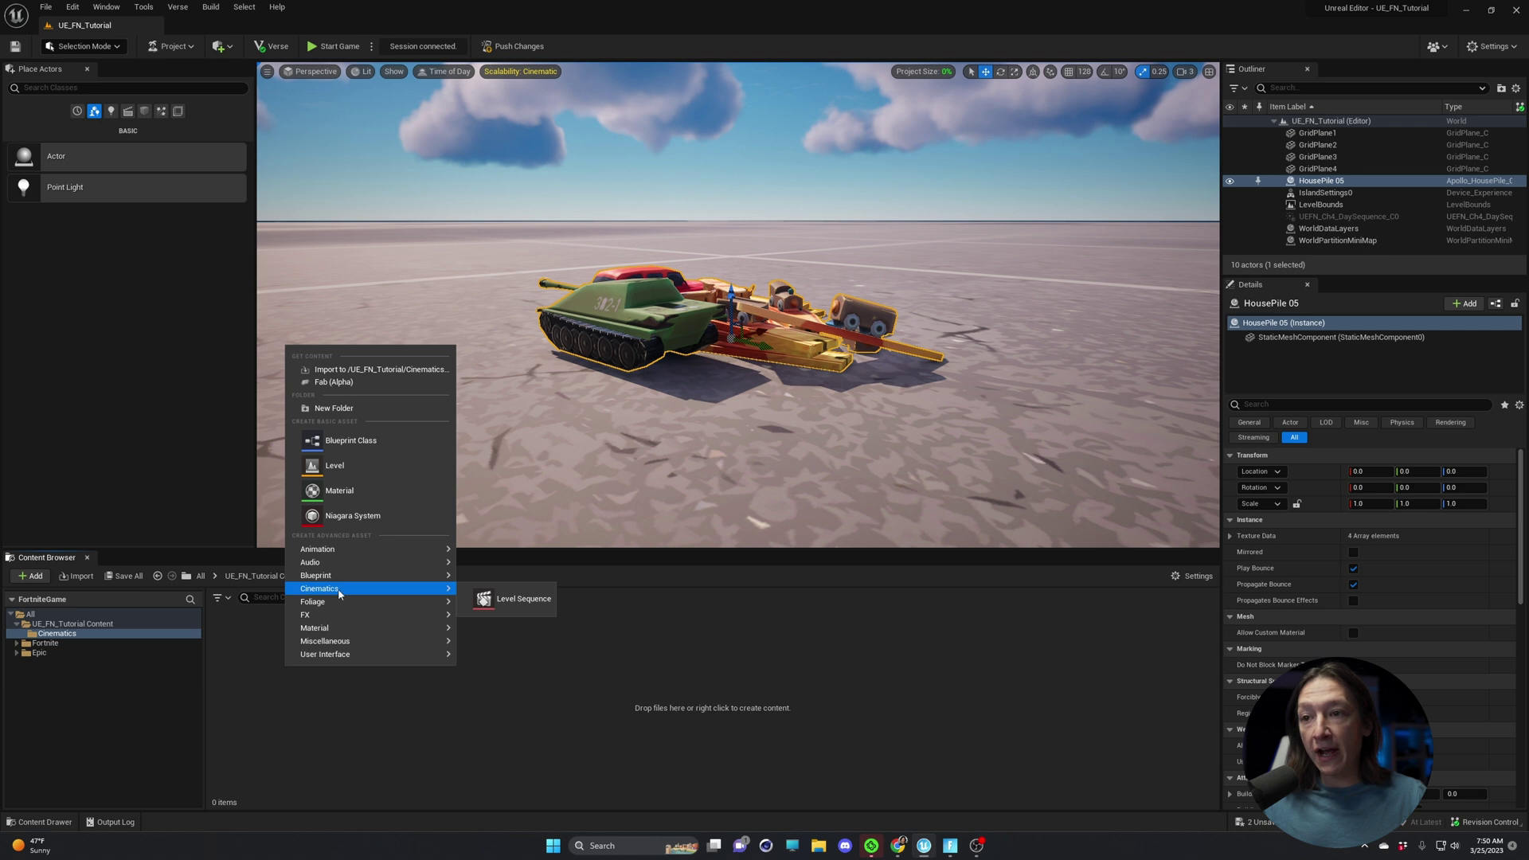
click(502, 598)
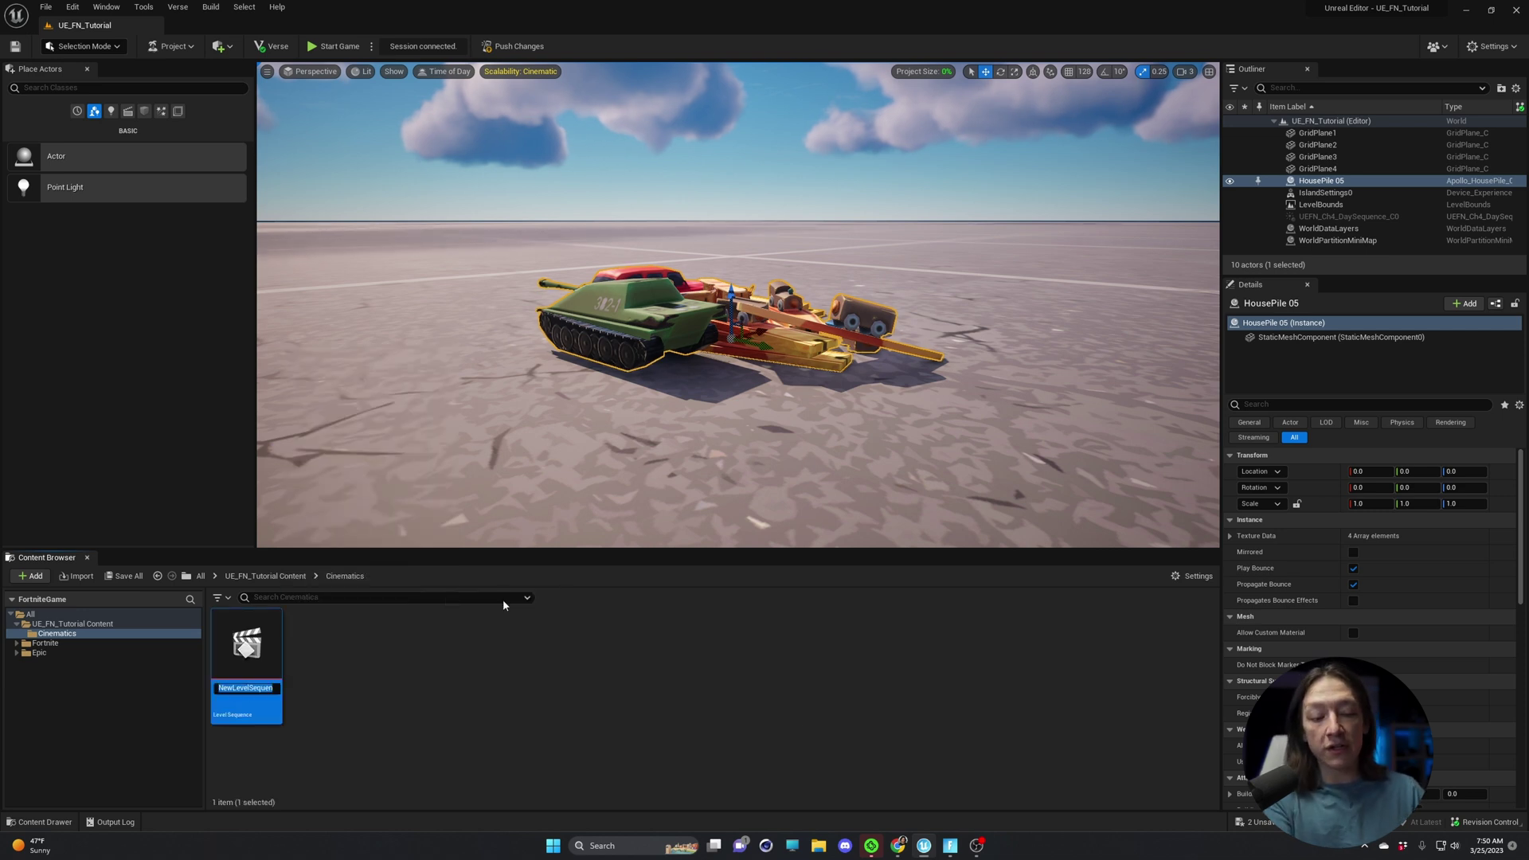
text(YourFirstAnimation)
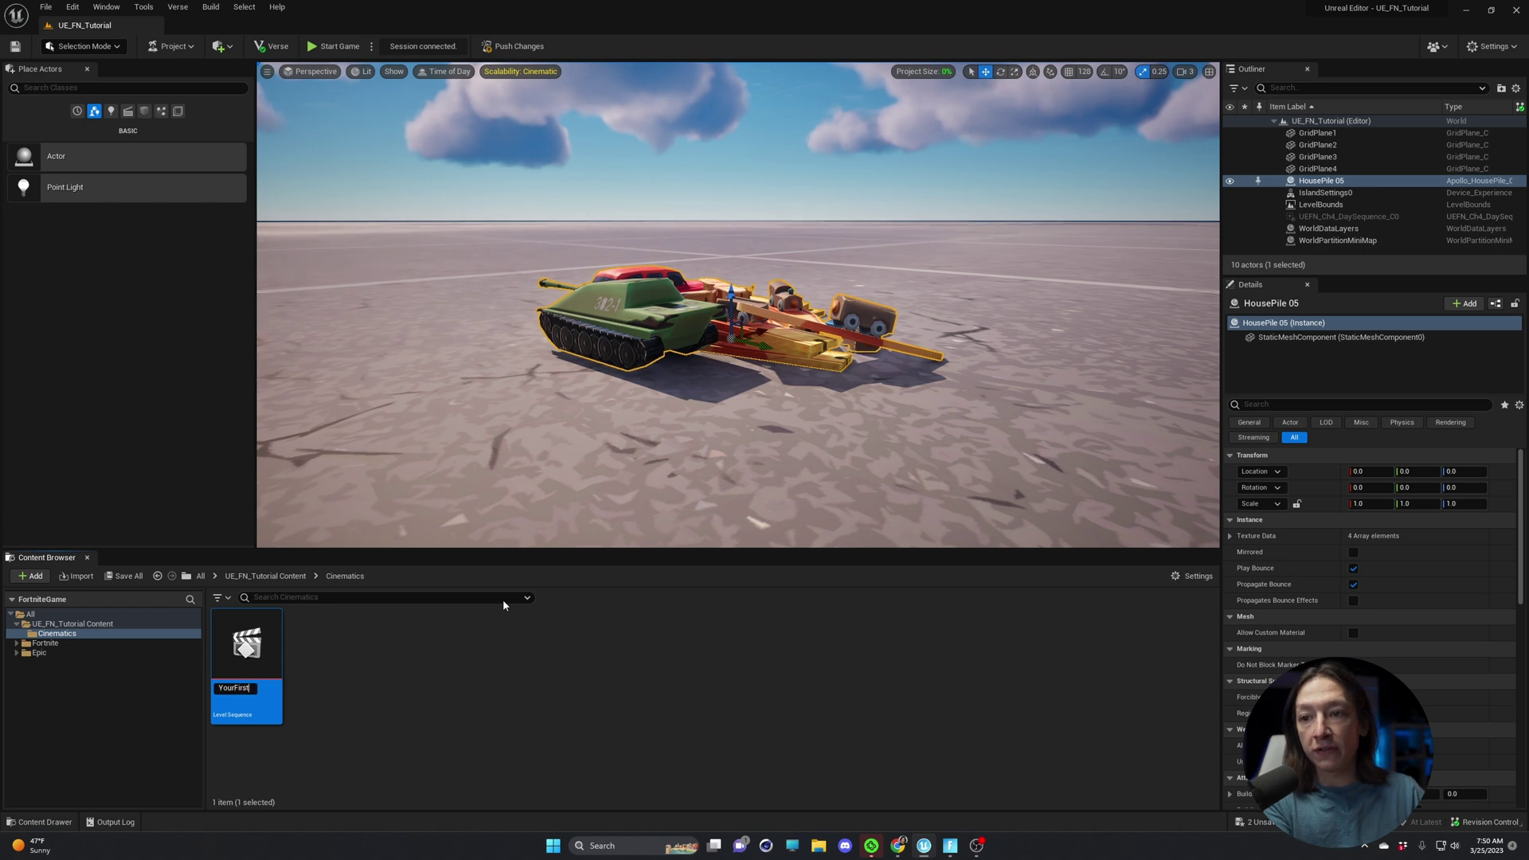
key(Return)
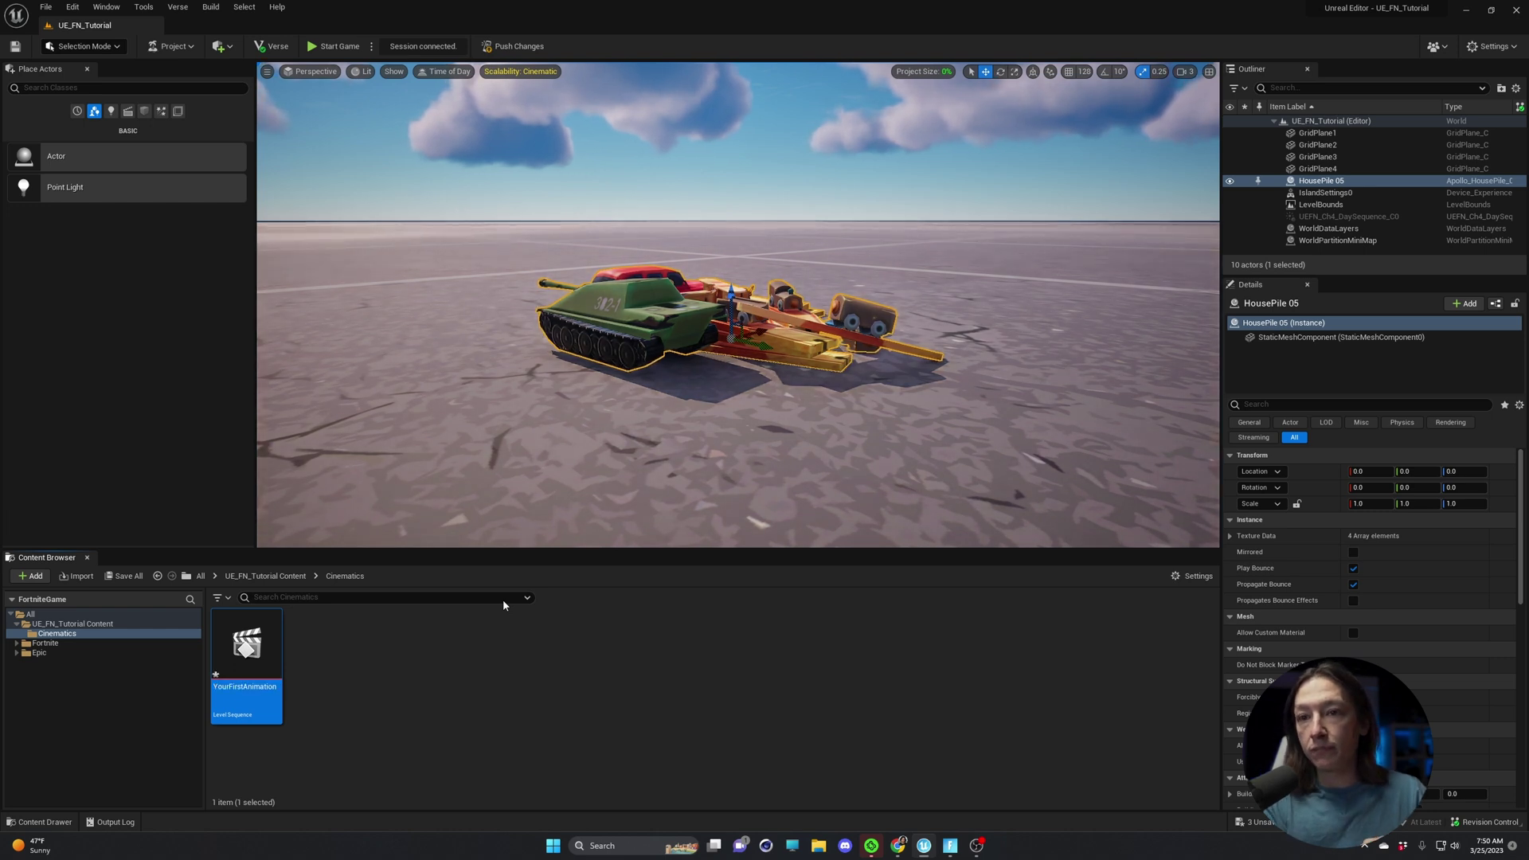
Open YourFirstAnimation in the Sequencer and dock its tab beside the Content Browser.
double_click(249, 637)
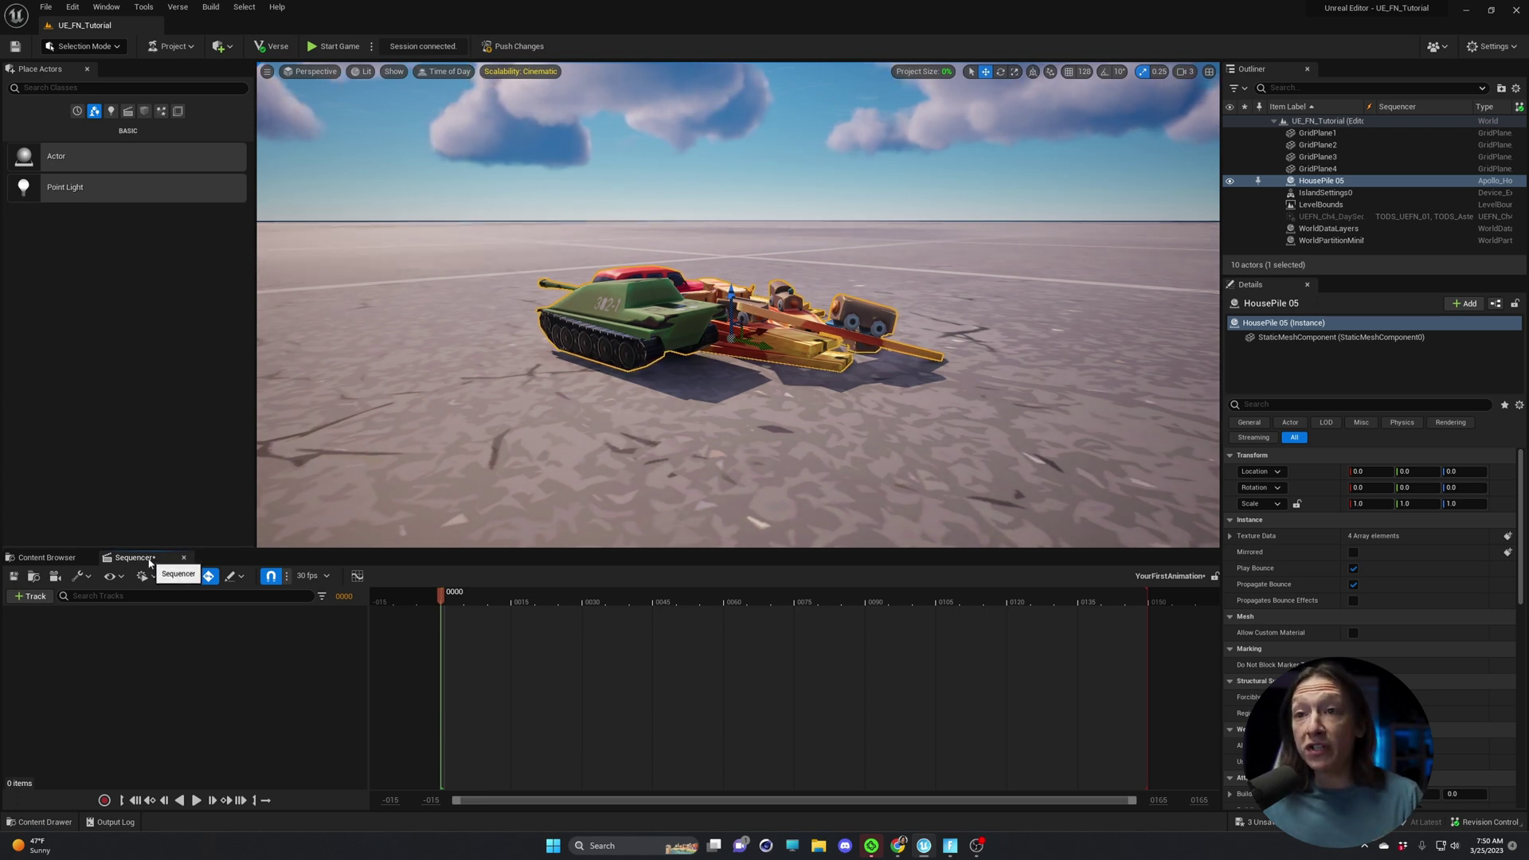
mouse_move(921, 850)
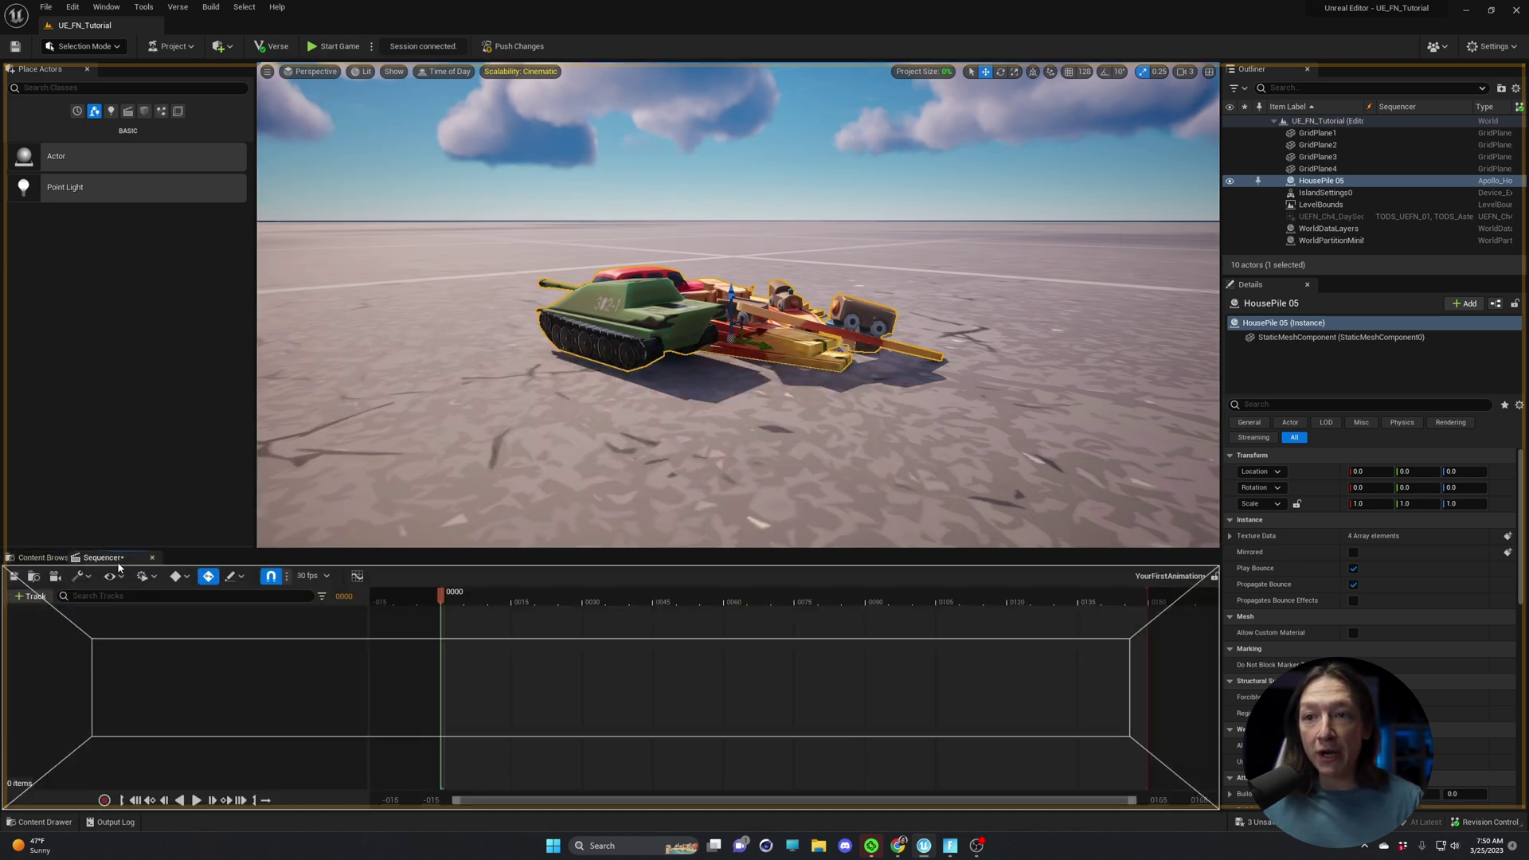
drag(148, 567, 347, 434)
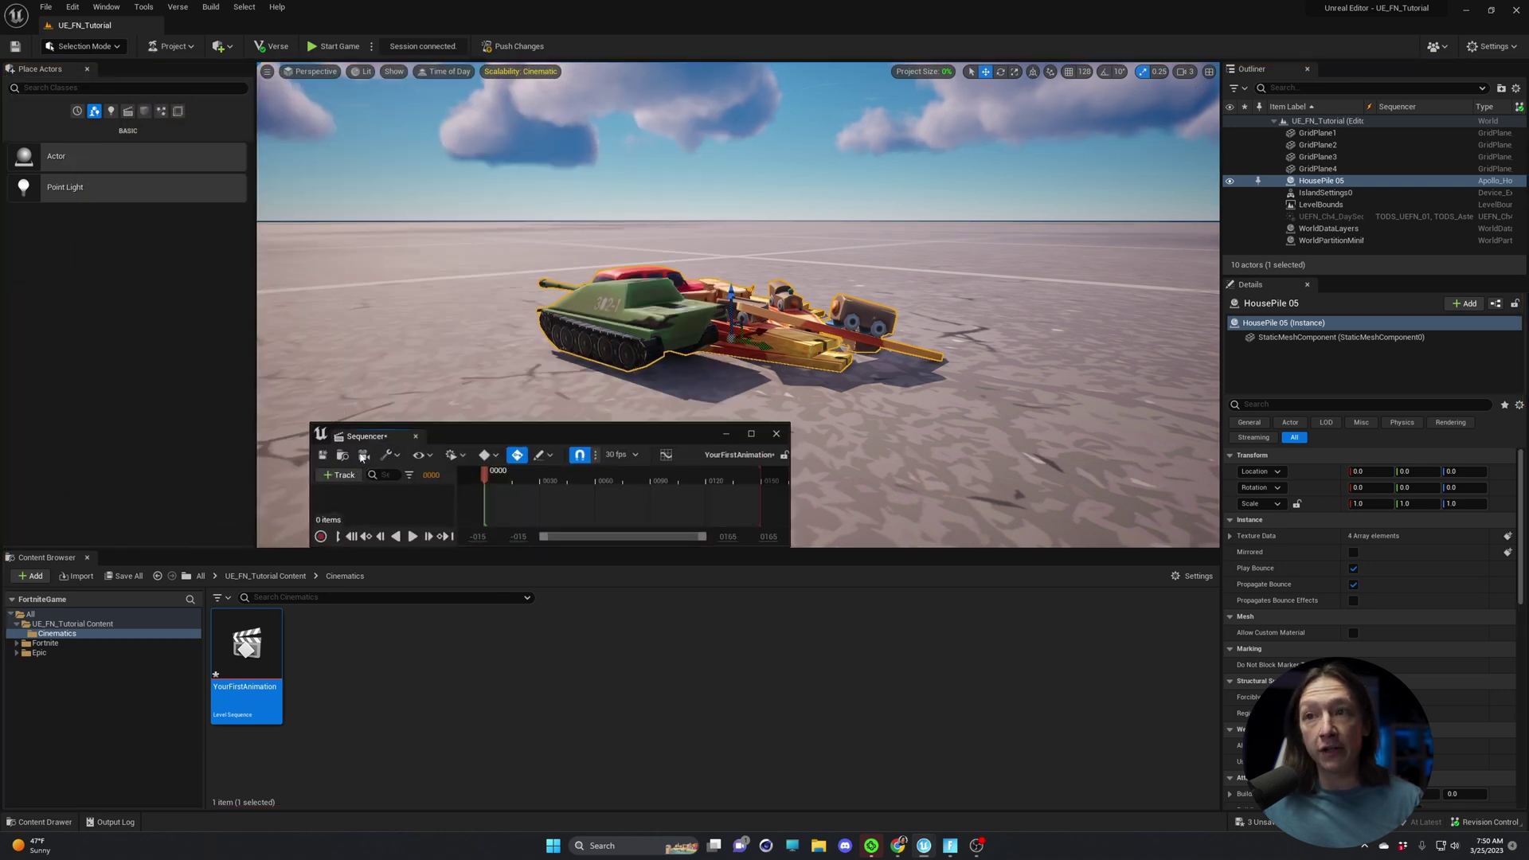
drag(367, 436, 174, 561)
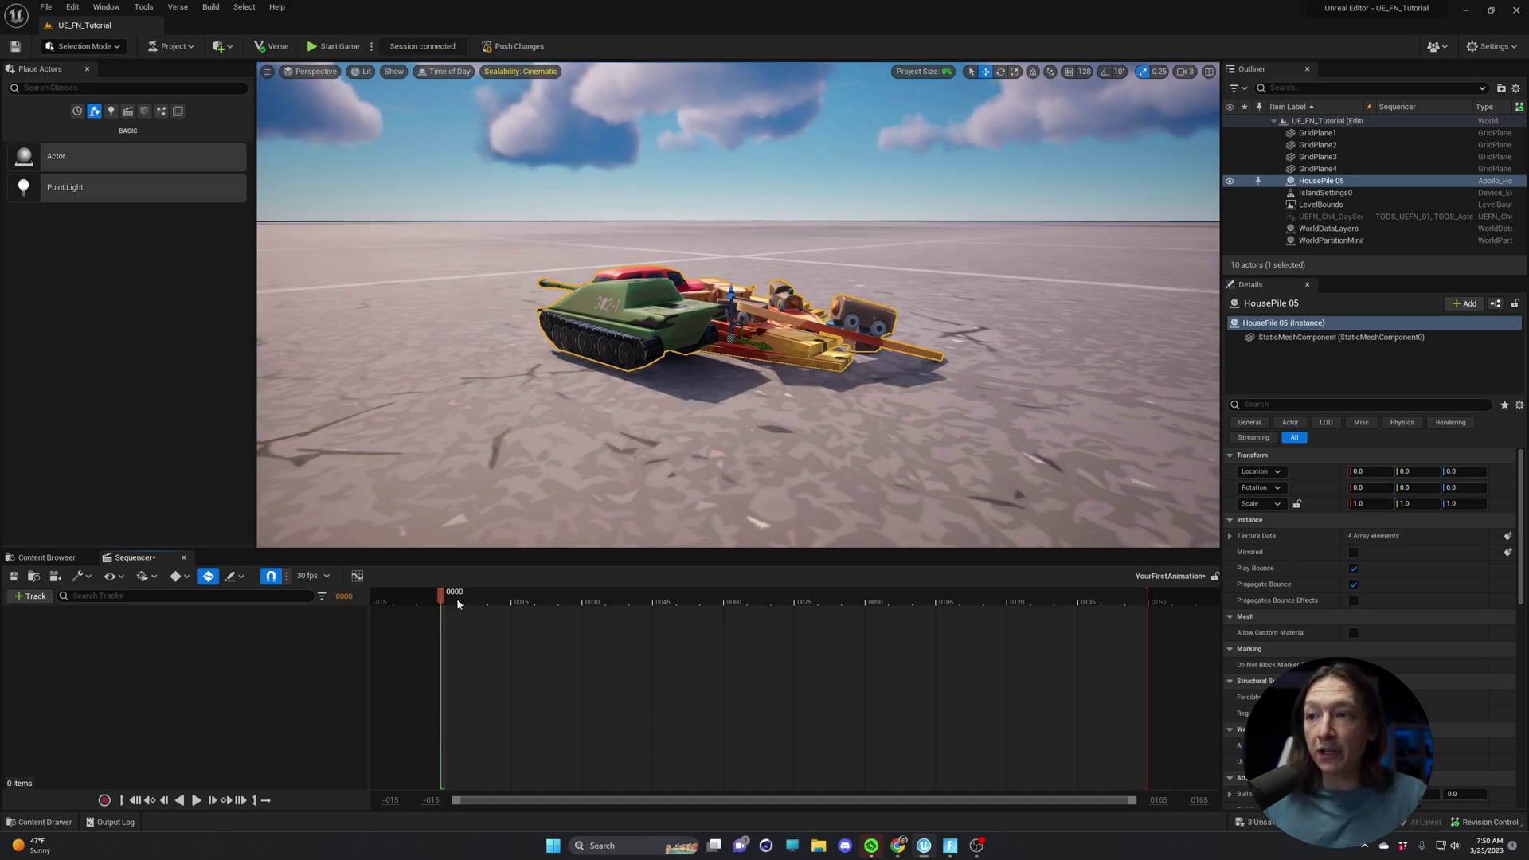
Scrub the timeline, then change the display rate from 30 fps to 24 fps (film).
drag(458, 603, 1054, 616)
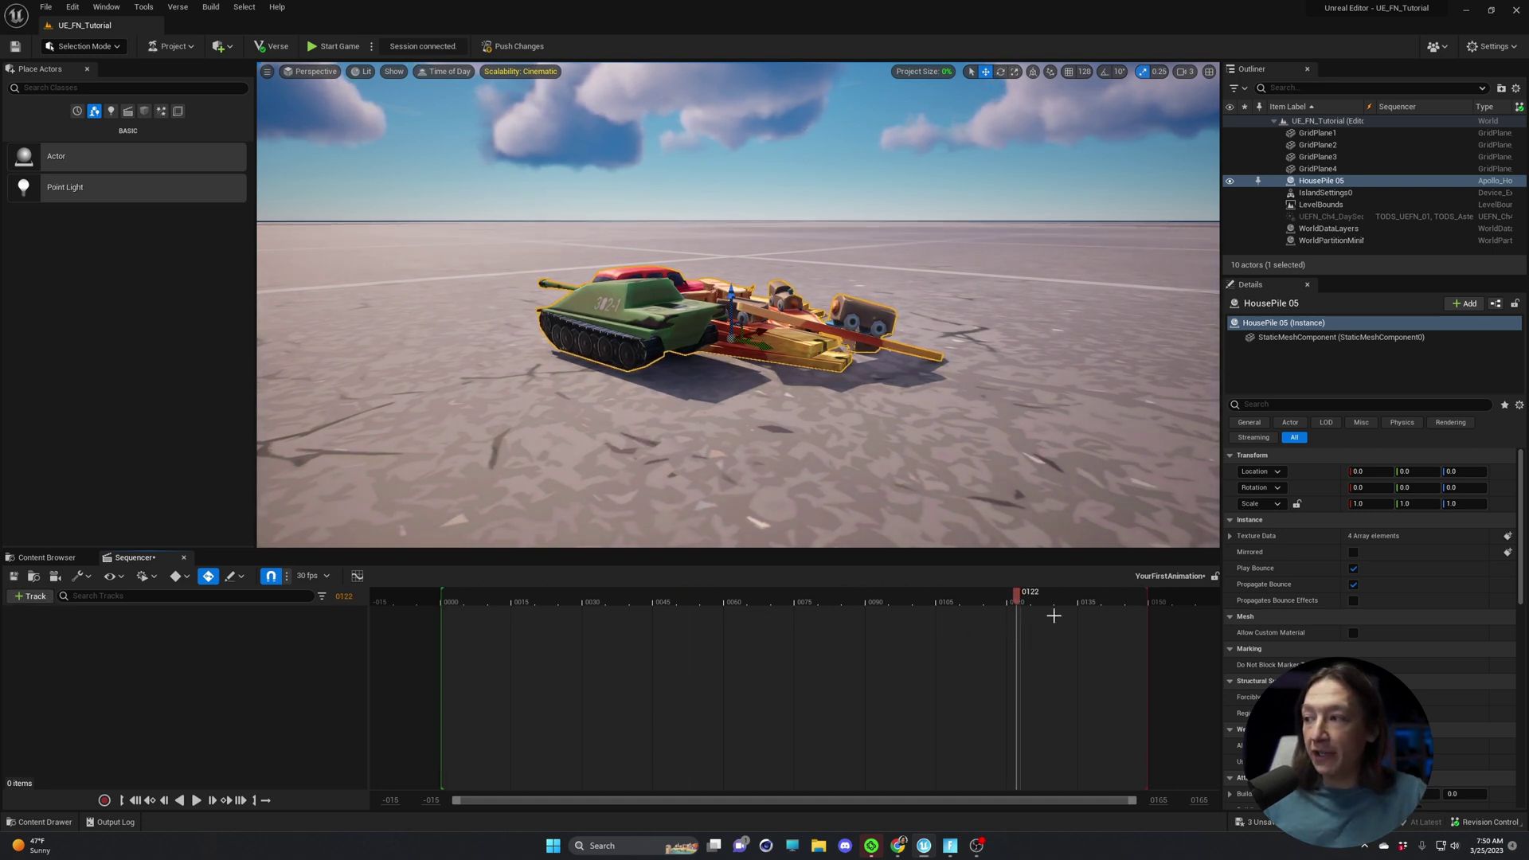
drag(559, 604, 687, 602)
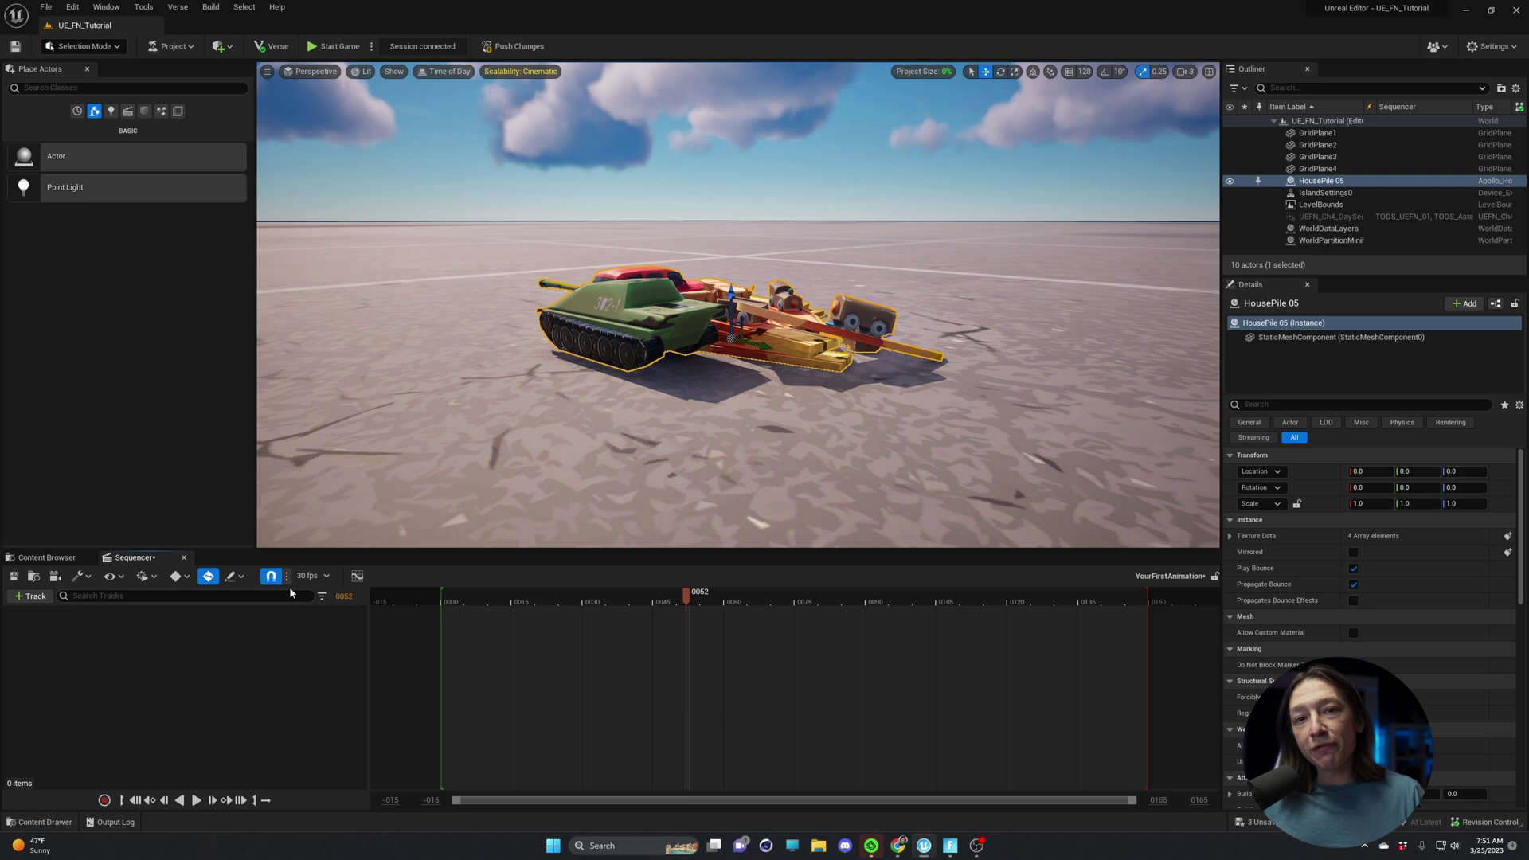
click(309, 575)
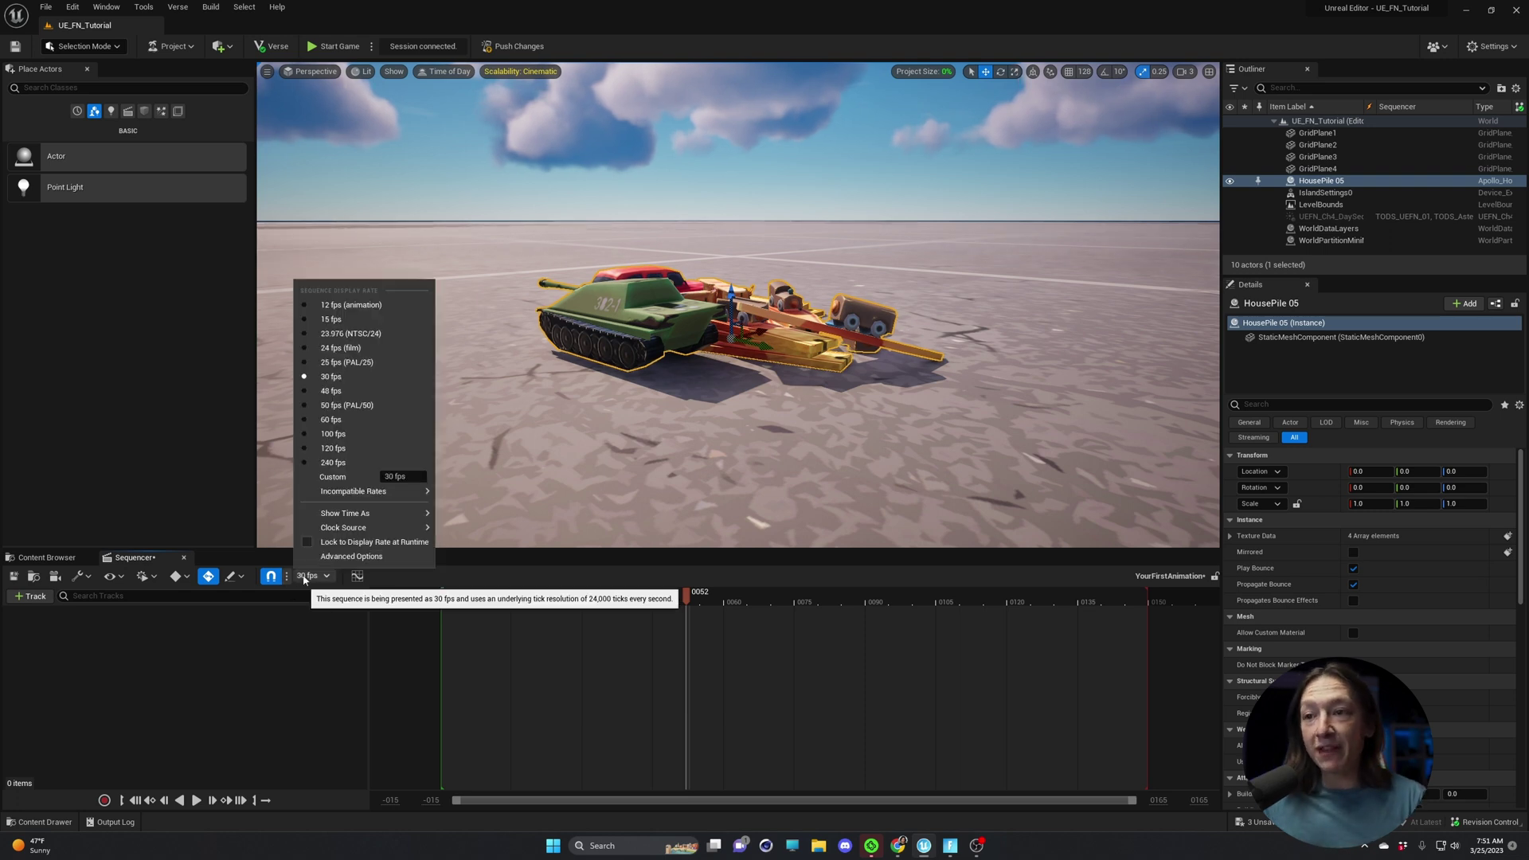
click(341, 348)
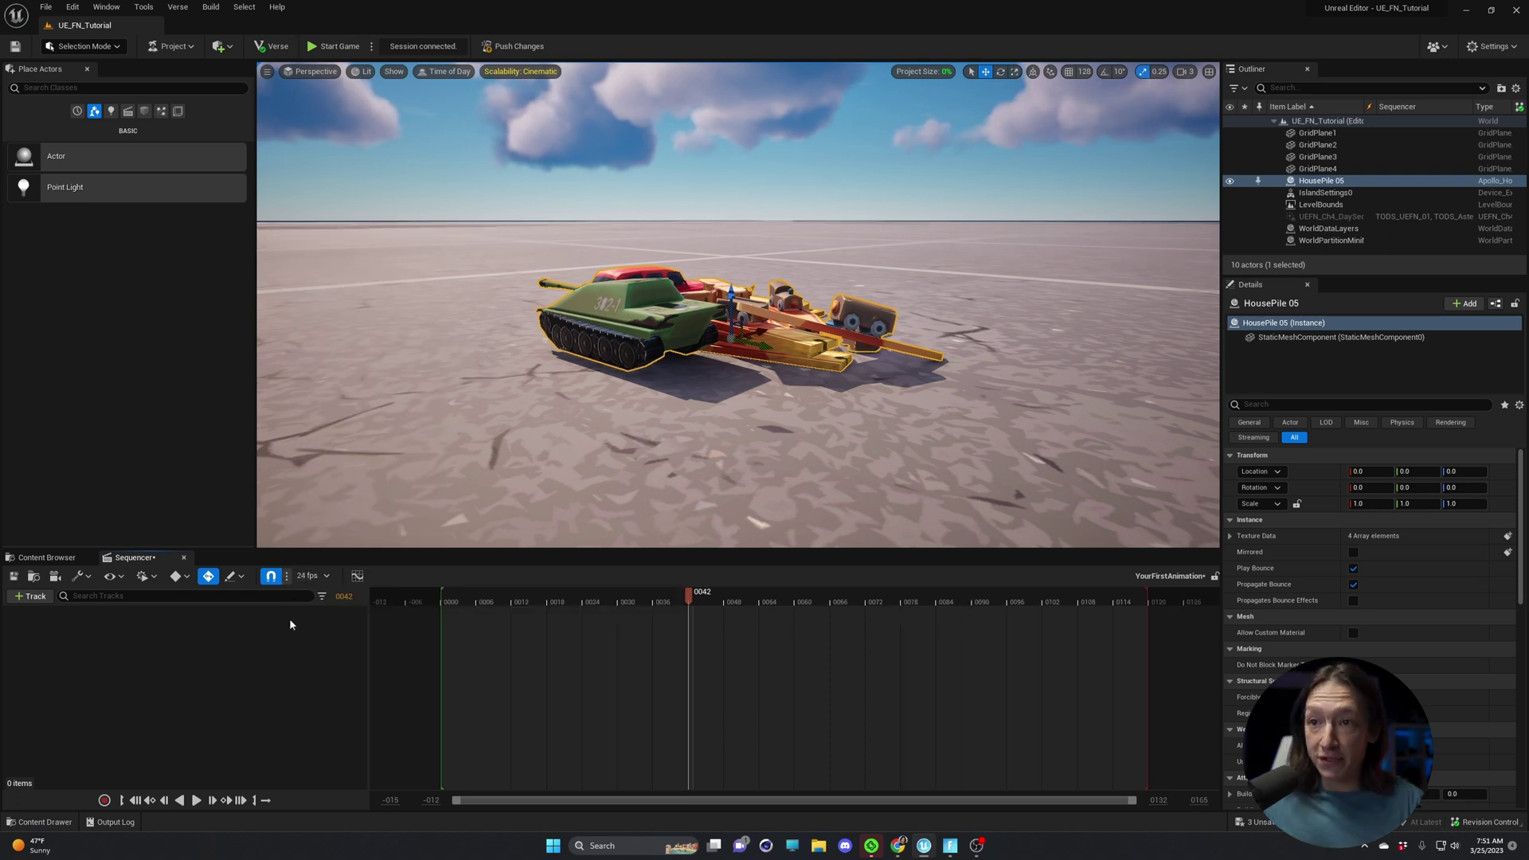
Add a new cine camera with a Camera Cuts track to the sequence.
click(55, 577)
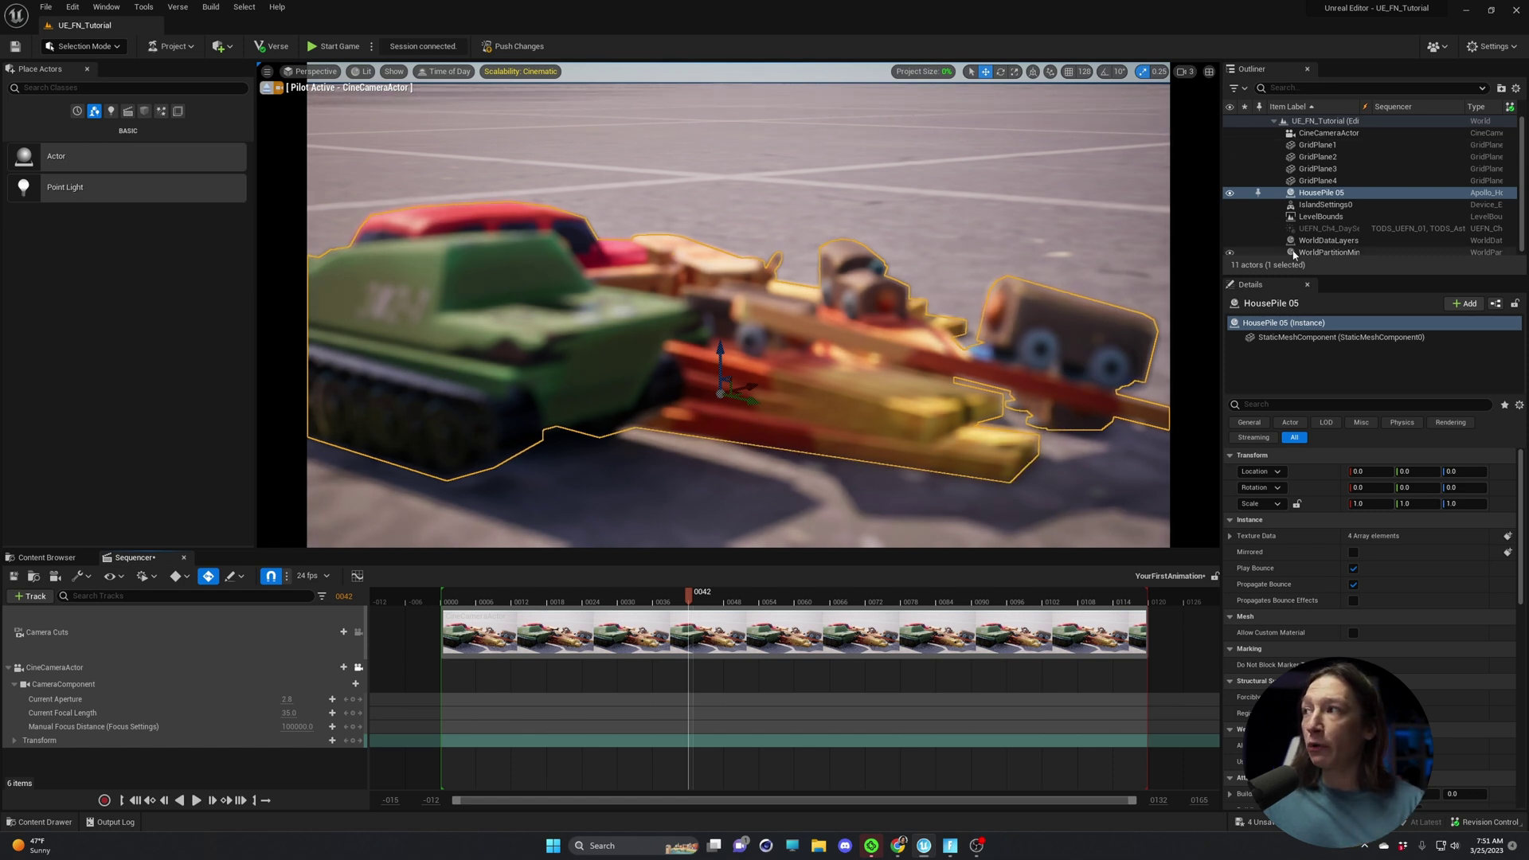
scroll(1302, 226, down, 1)
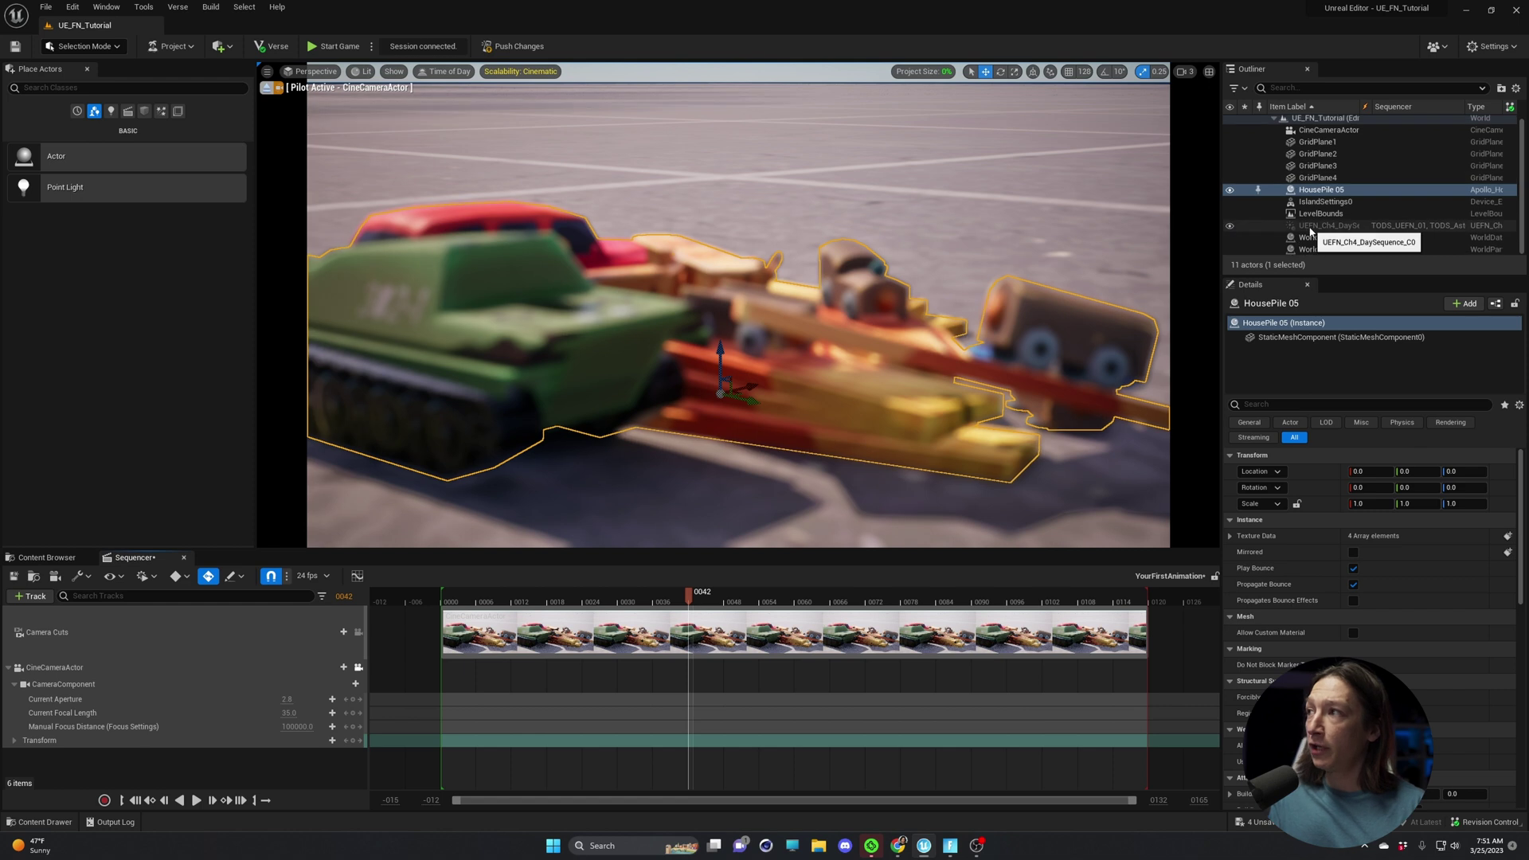
scroll(1310, 230, up, 1)
Rename the CineCameraActor in the Outliner to Cam_FirstAnimation.
click(1326, 134)
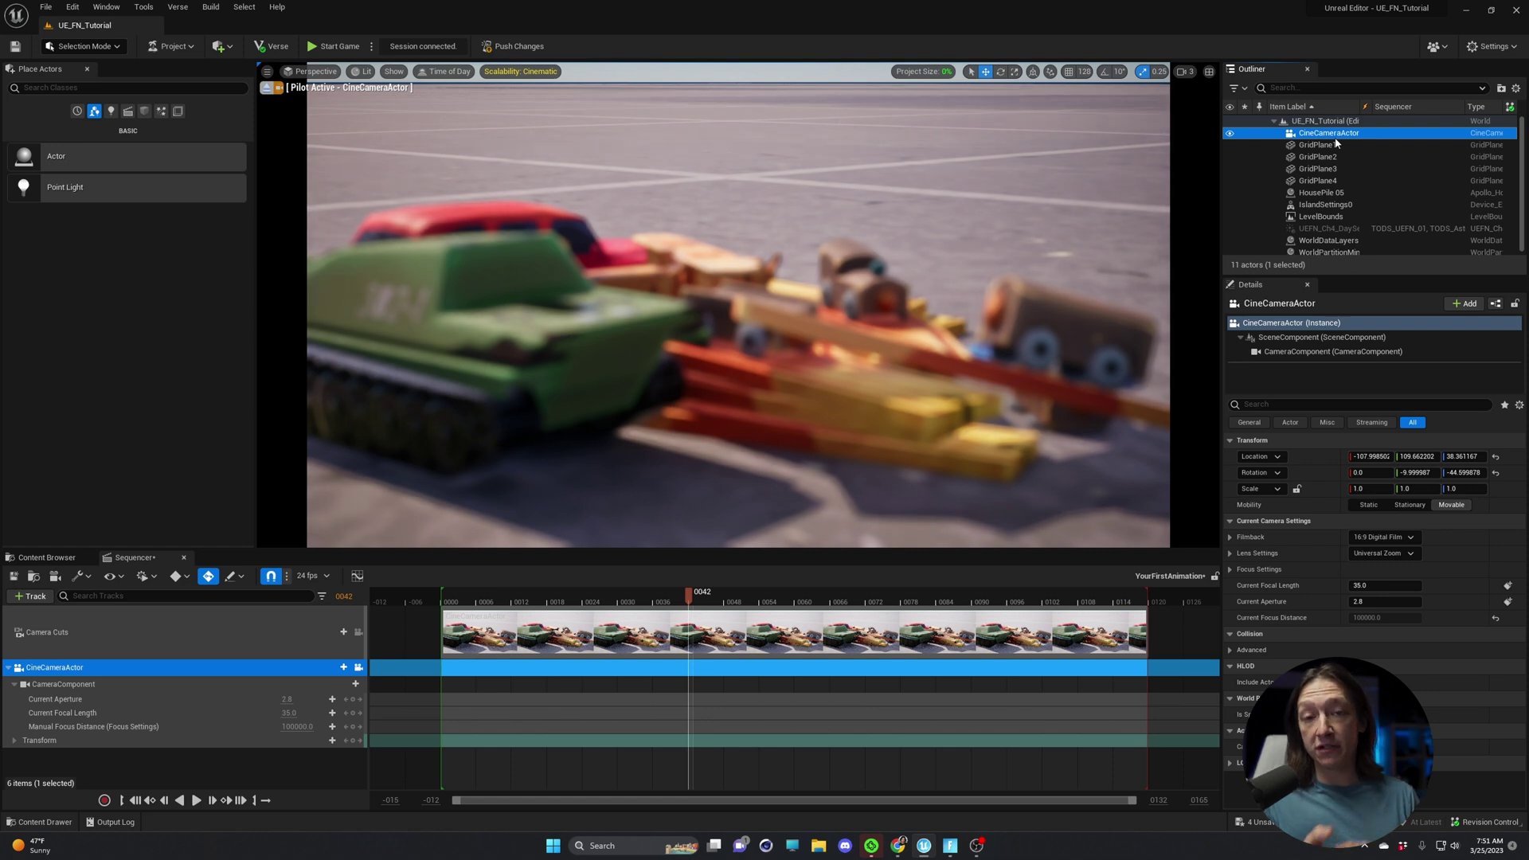
ctrl+click(1331, 137)
click(1320, 135)
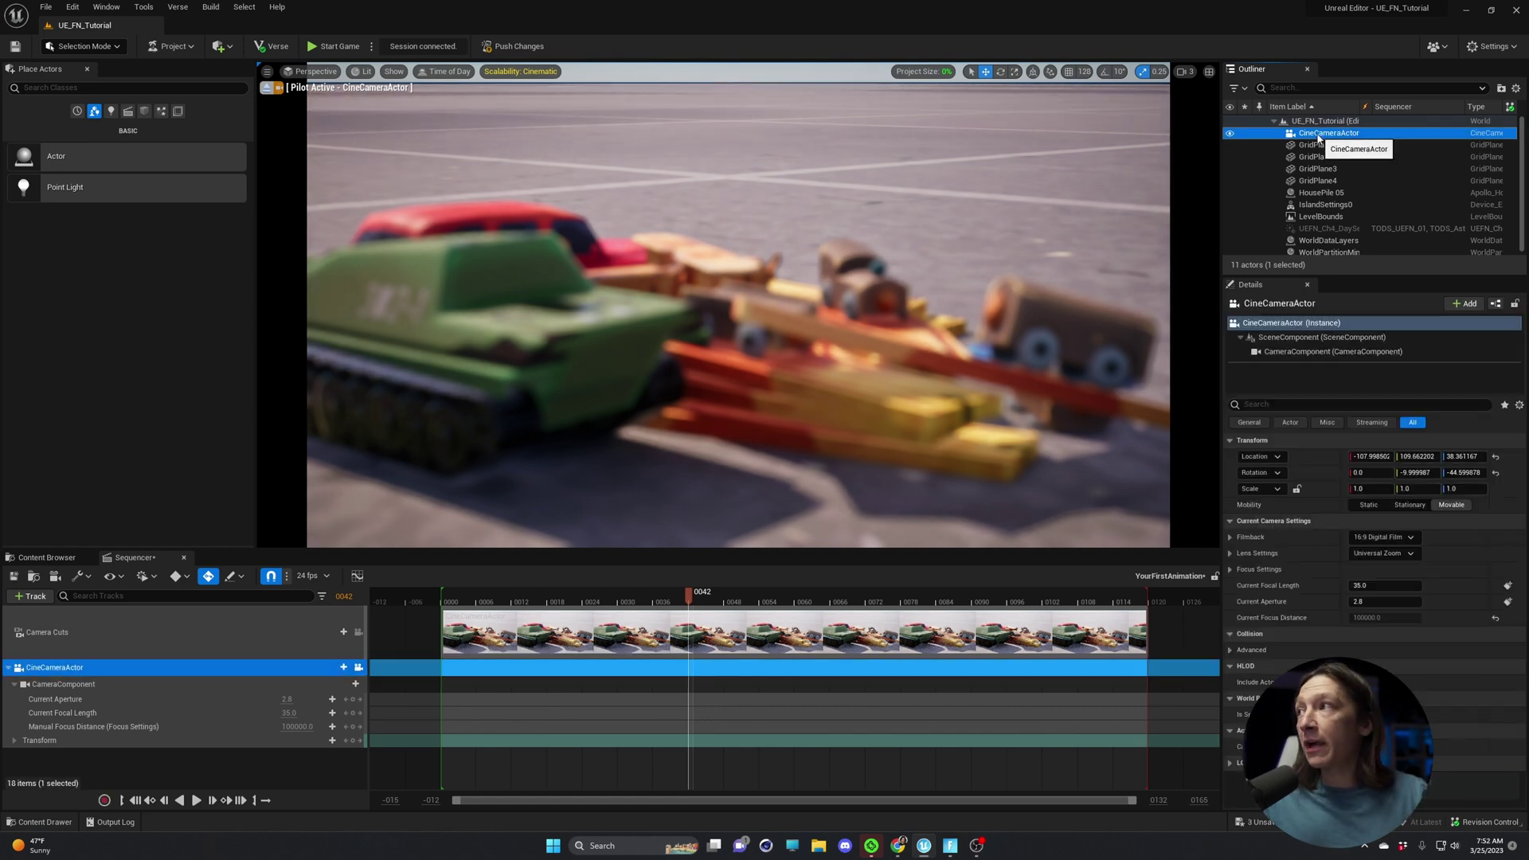
click(1318, 134)
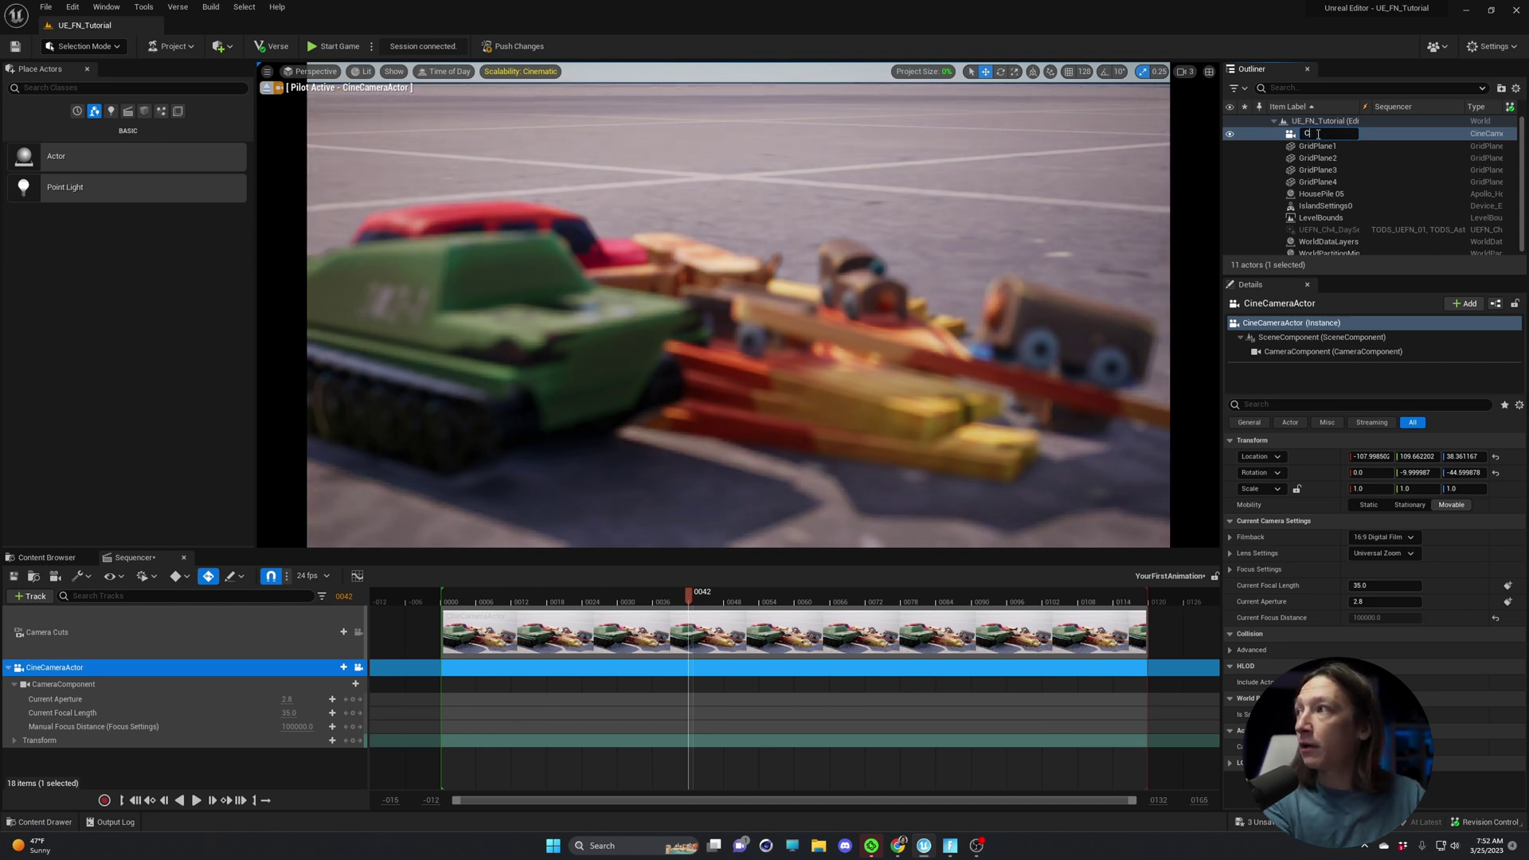
text(Cam_Firs)
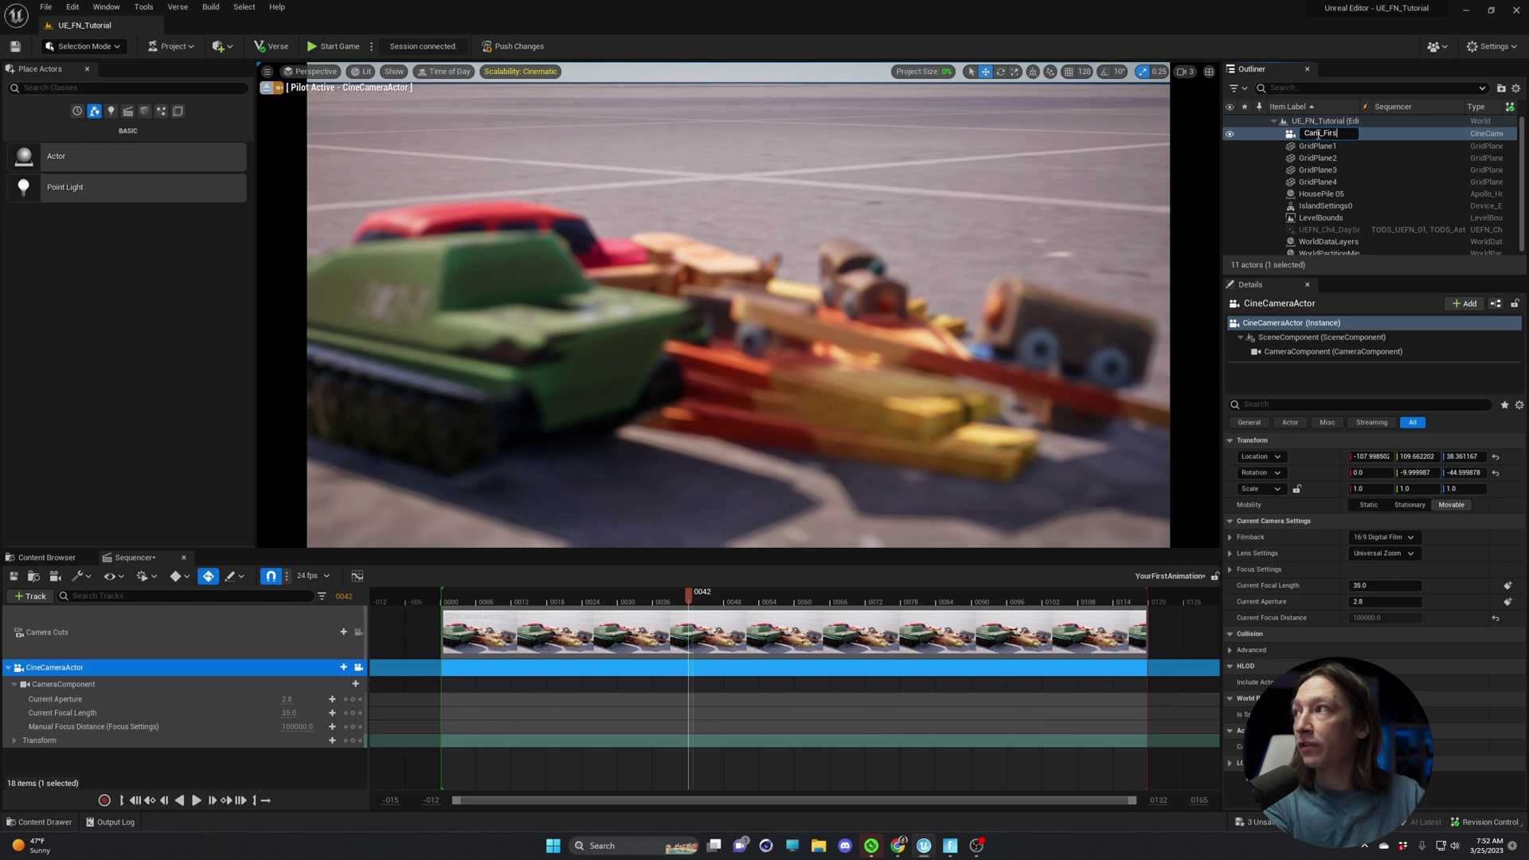
text(tAnimation)
key(Return)
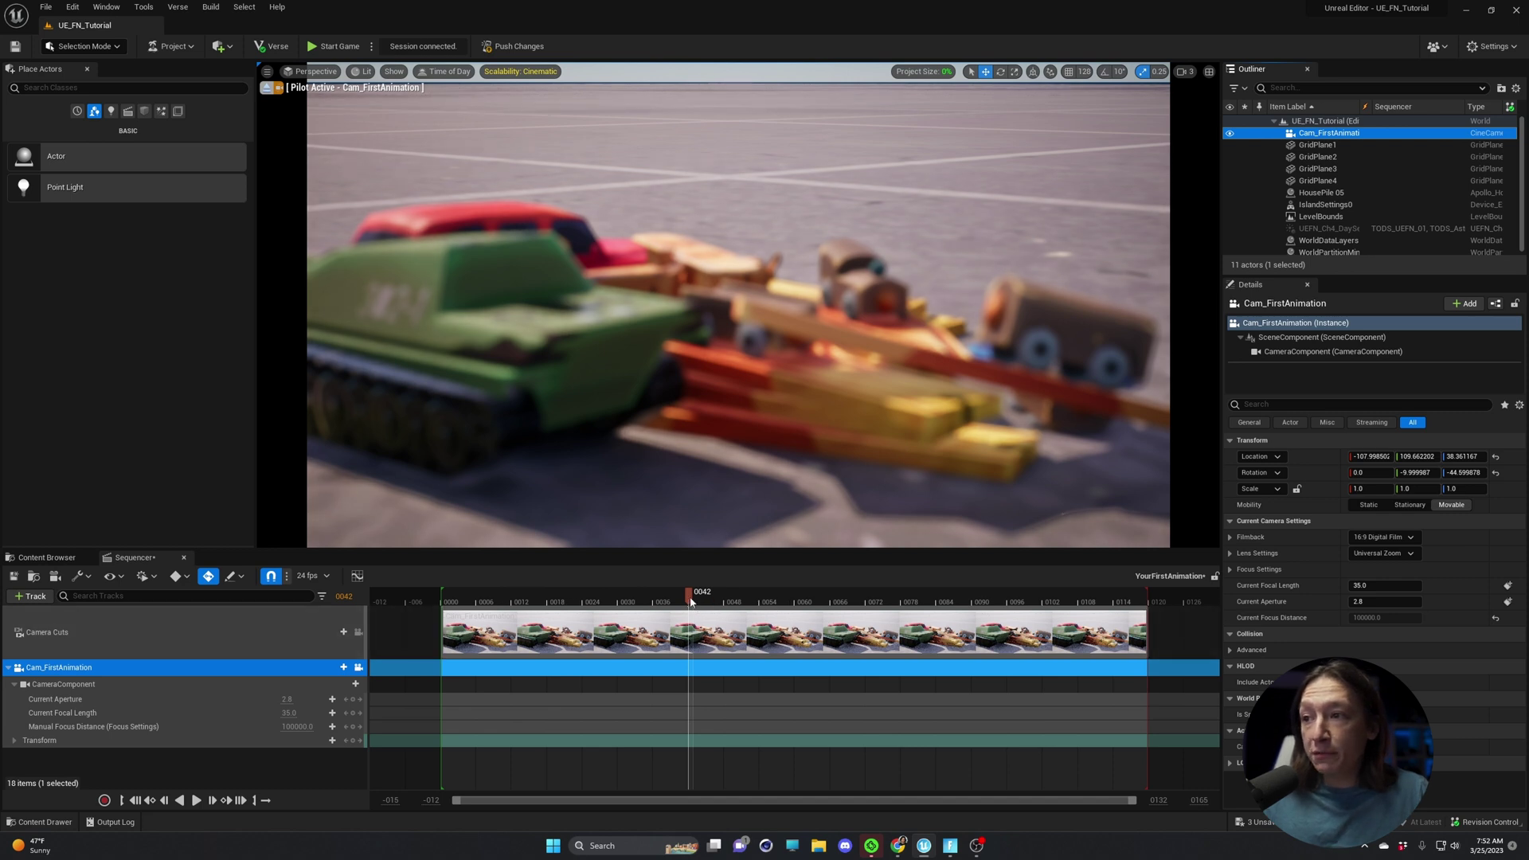
At frame 0, lower Cam_FirstAnimation's Manual Focus Distance to about 115 and turn toward the tank.
drag(691, 601, 447, 606)
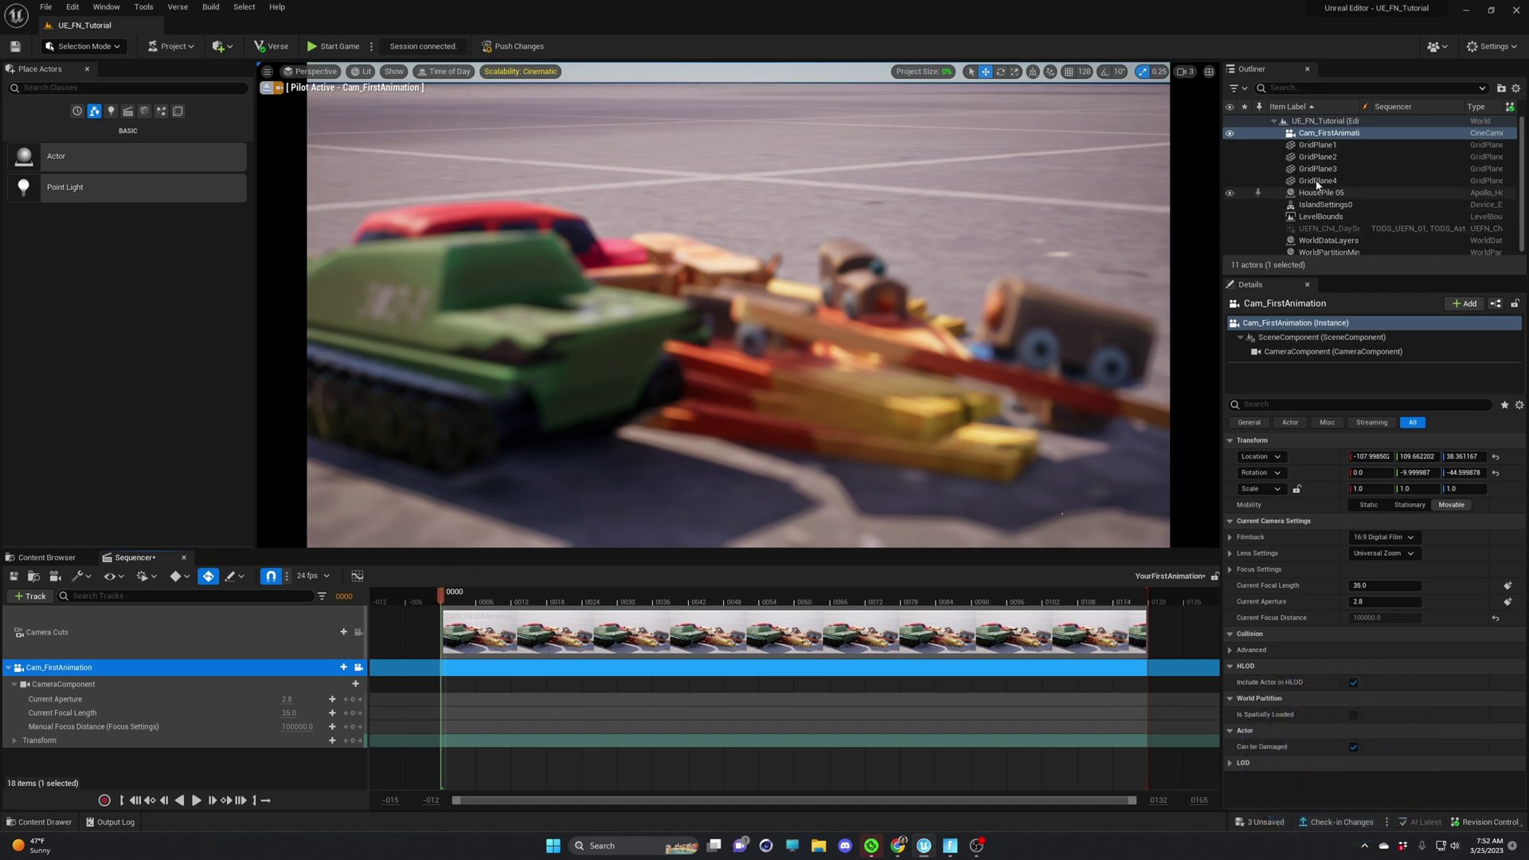
click(1318, 145)
click(1326, 133)
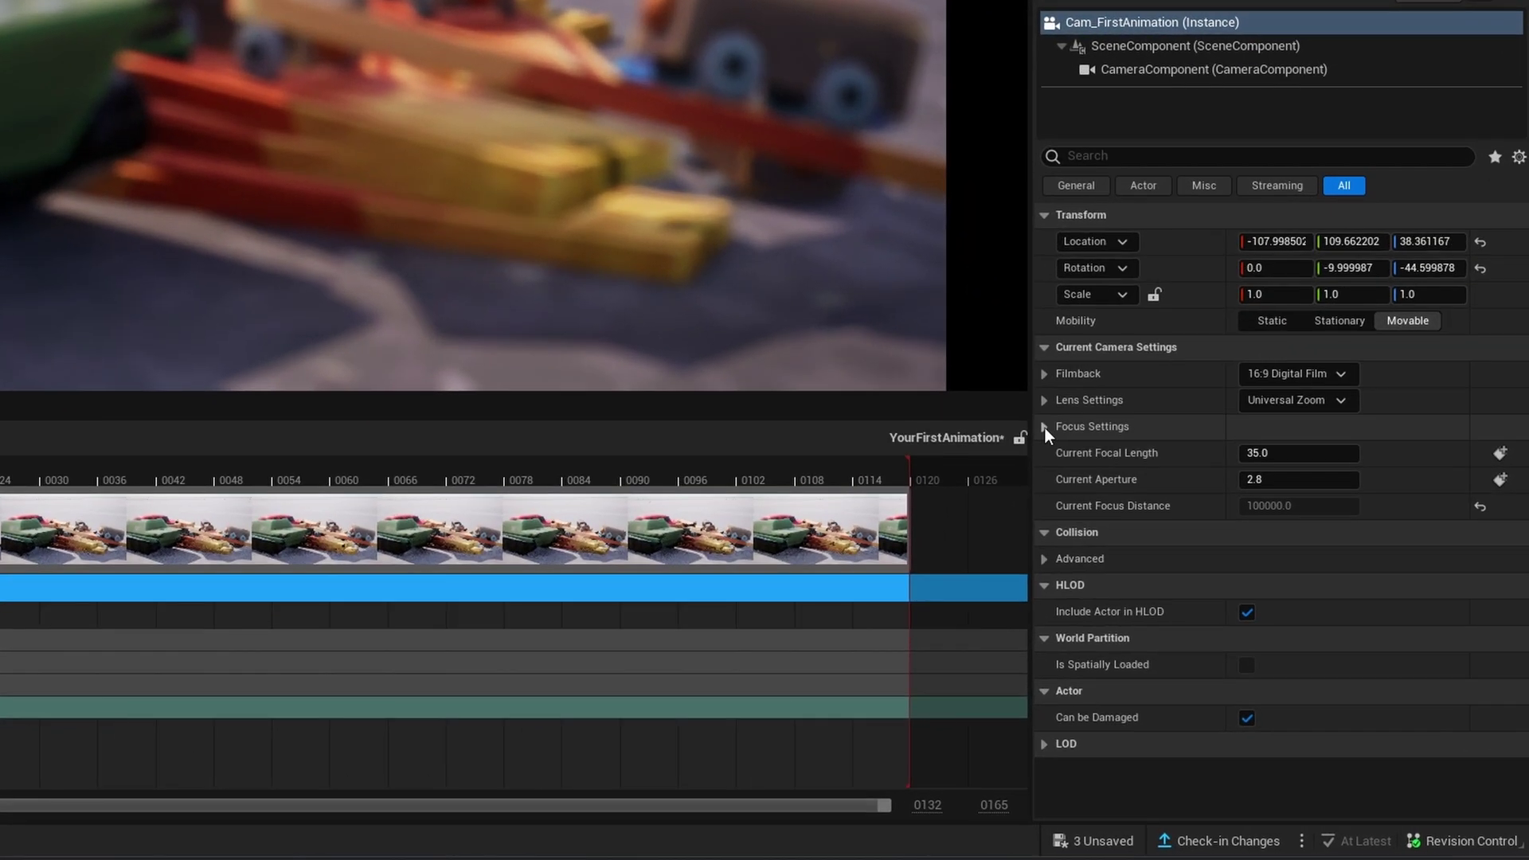
click(1045, 427)
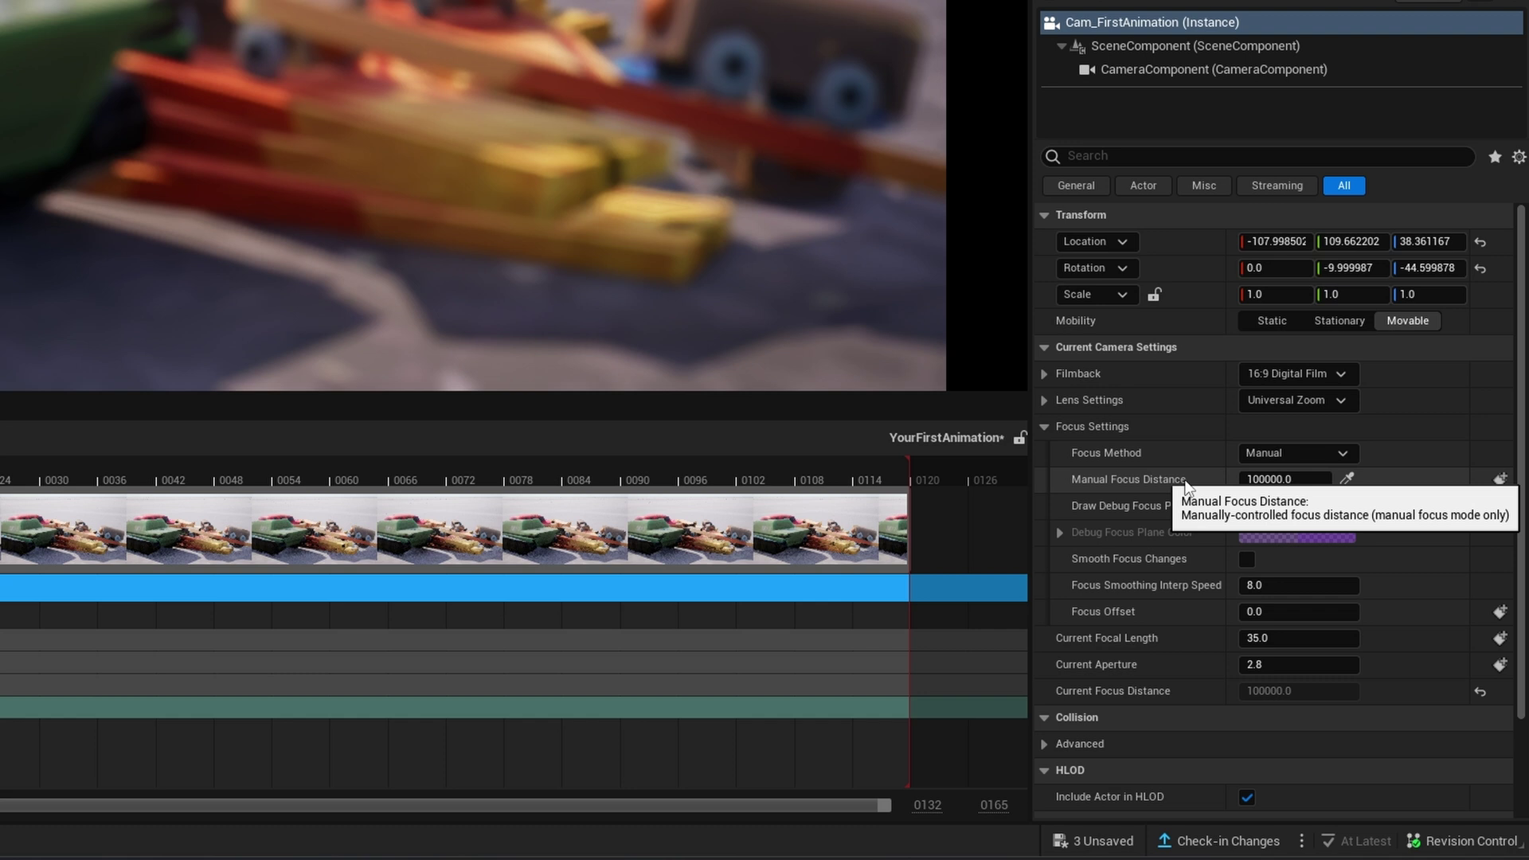
drag(1283, 478, 1258, 478)
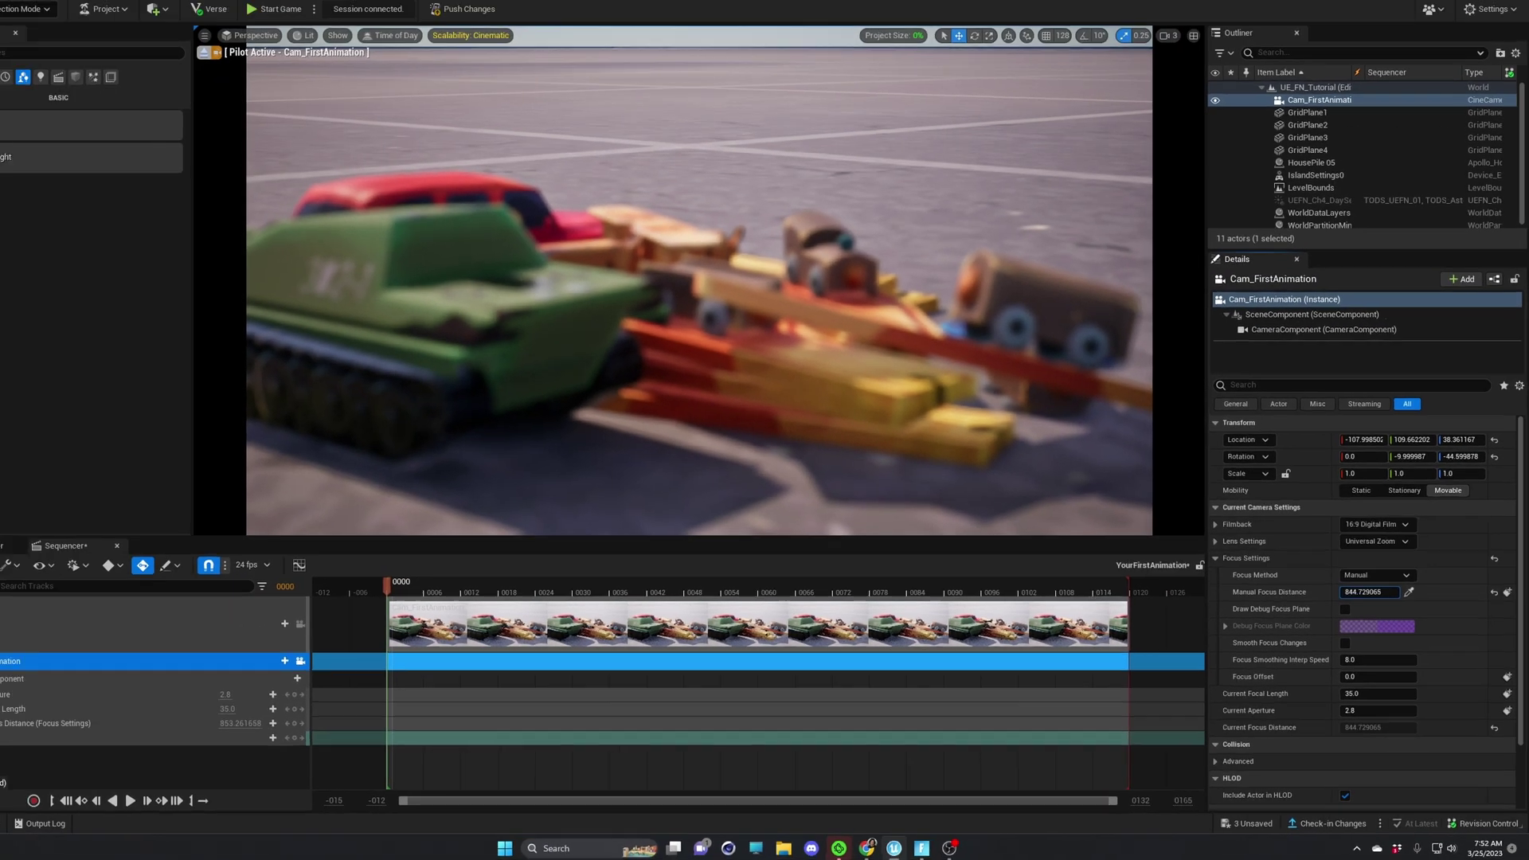
drag(1370, 592, 1349, 592)
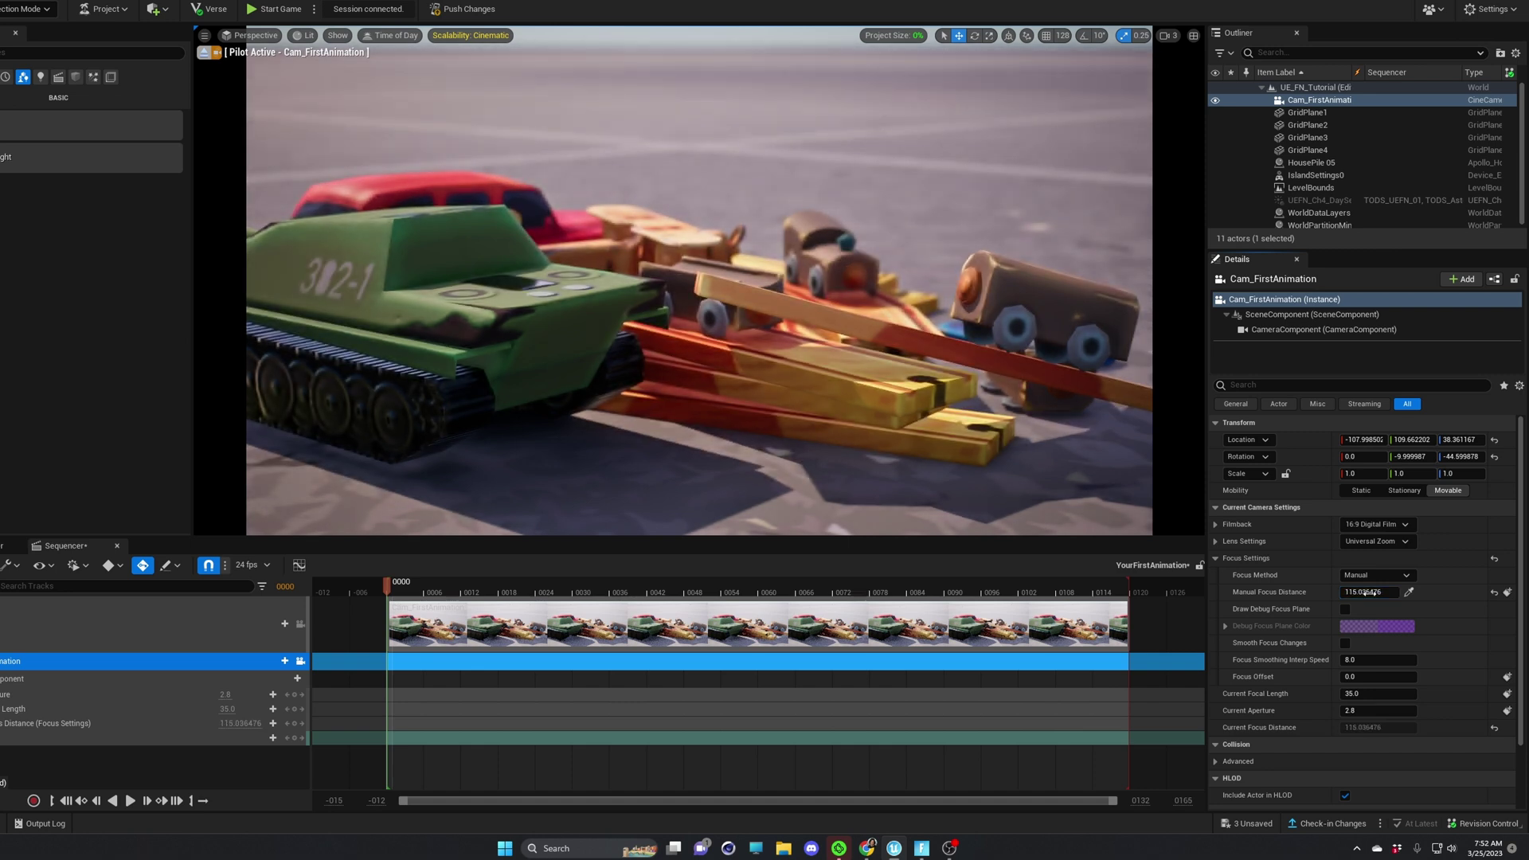
right_drag(802, 389, 848, 402)
Pilot the camera closer to the car and tank and refocus it to about 127.7 via the debug focus plane.
key(w)
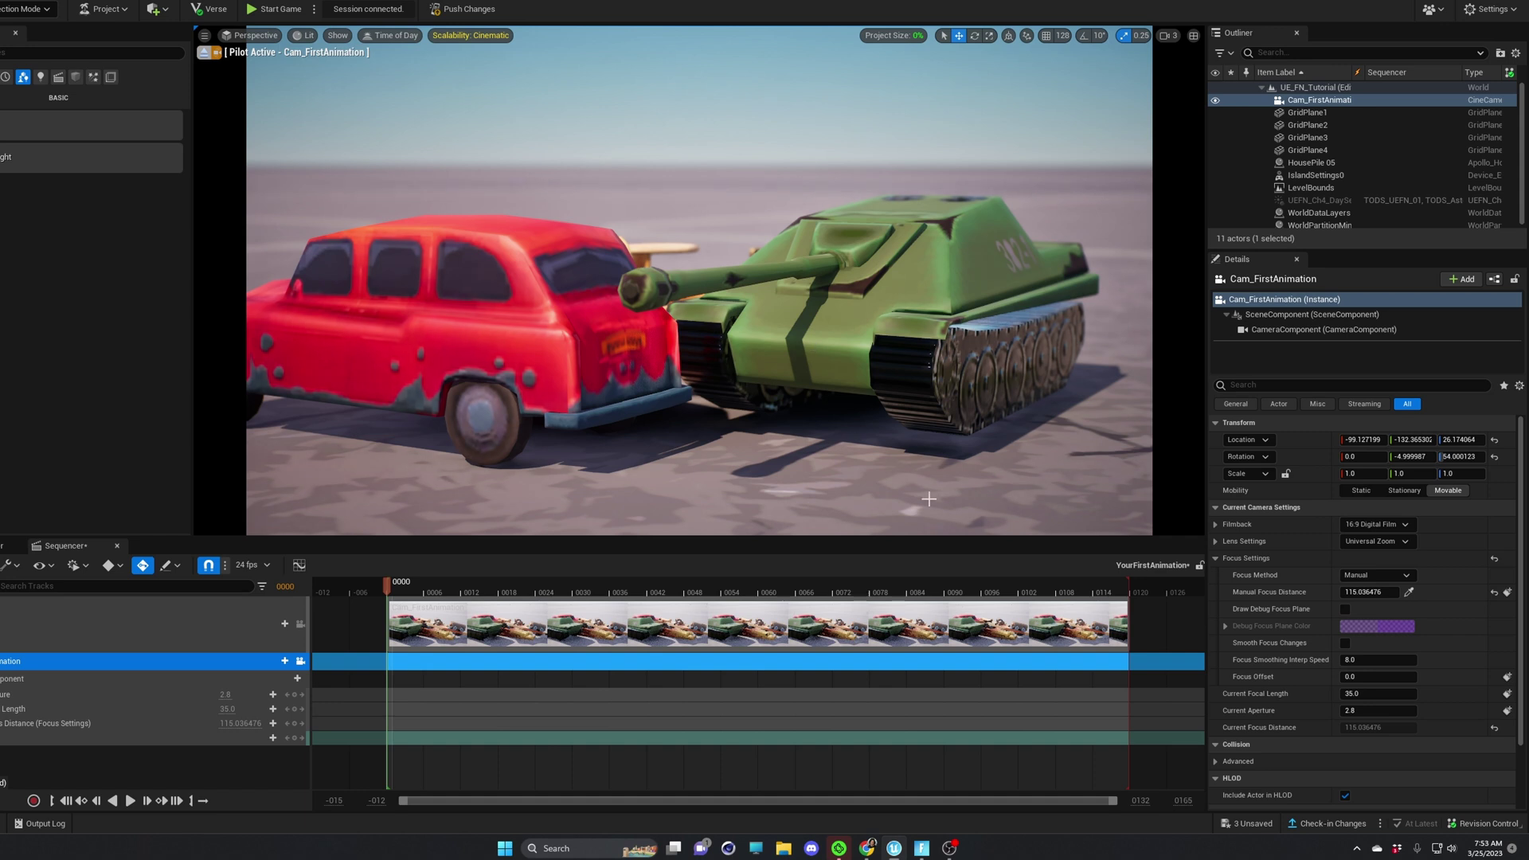
mouse_move(1369, 591)
mouse_down()
mouse_move(1393, 592)
mouse_move(1354, 592)
mouse_up()
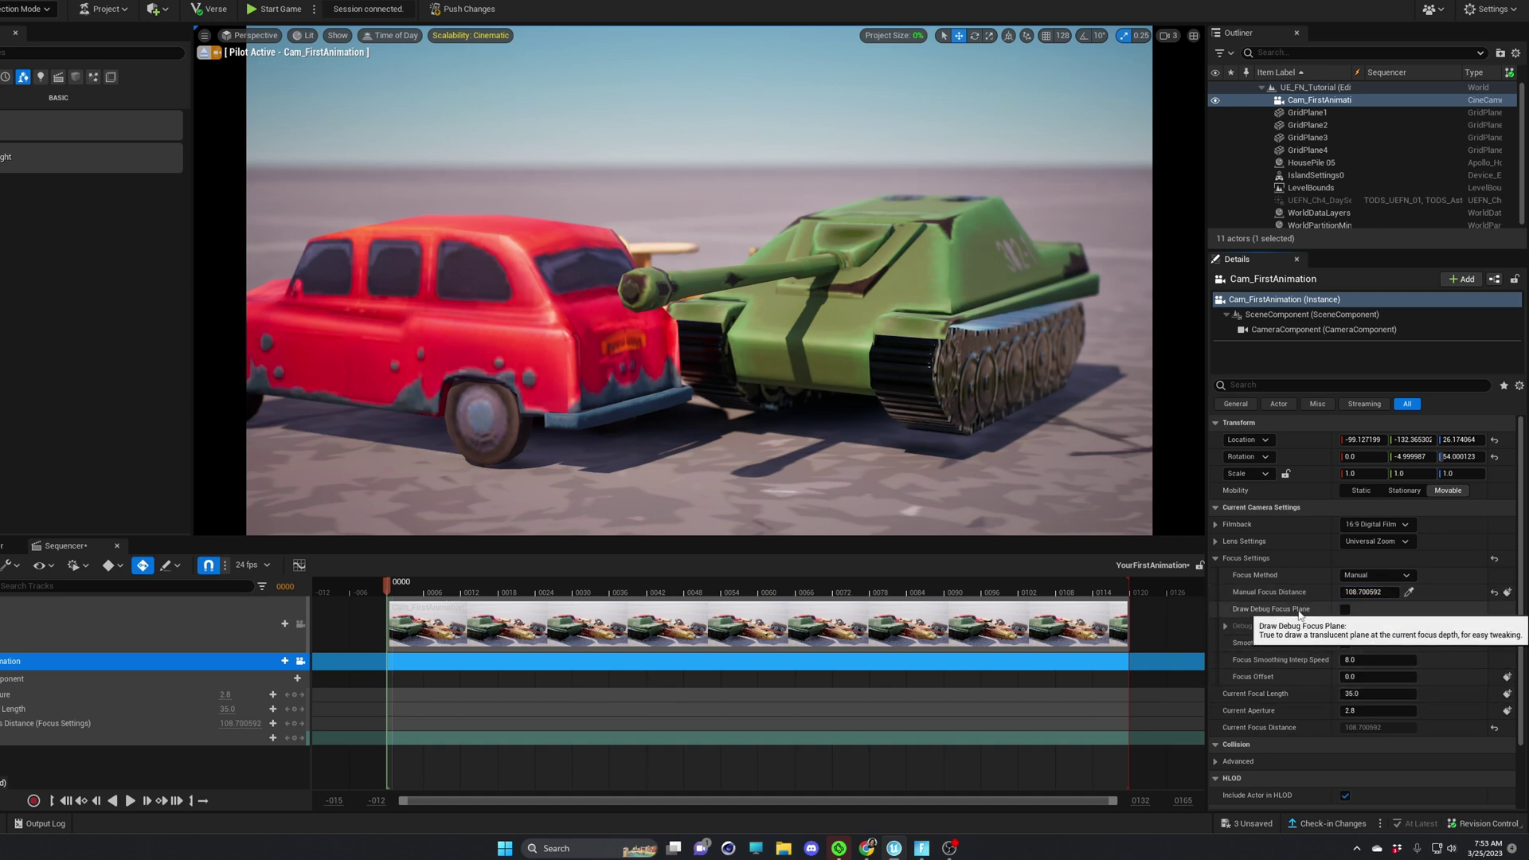
click(1345, 609)
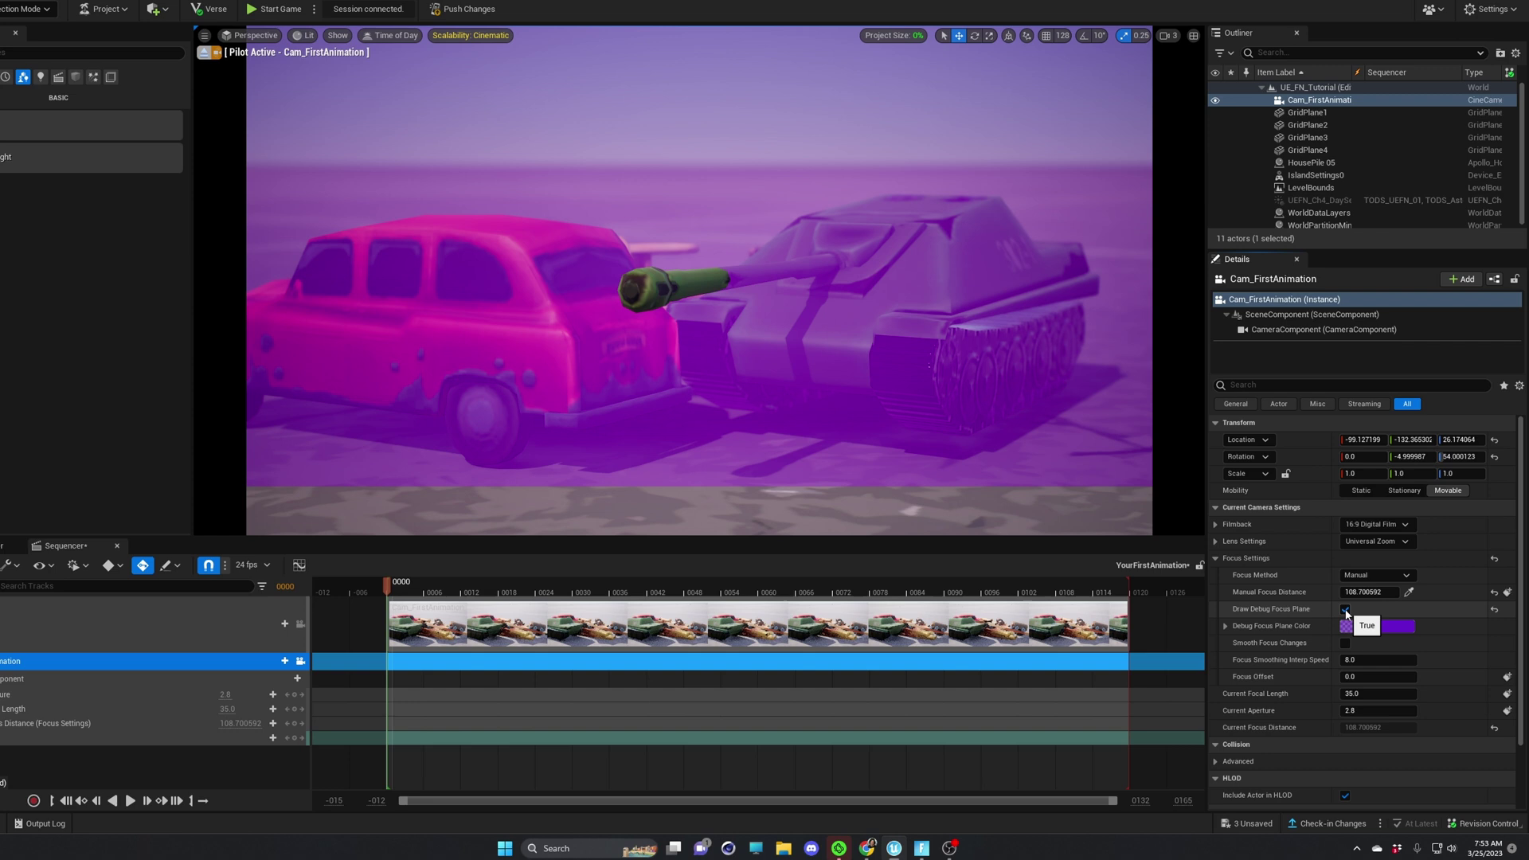
mouse_move(1370, 591)
mouse_down()
mouse_move(1354, 592)
mouse_move(1389, 591)
mouse_up()
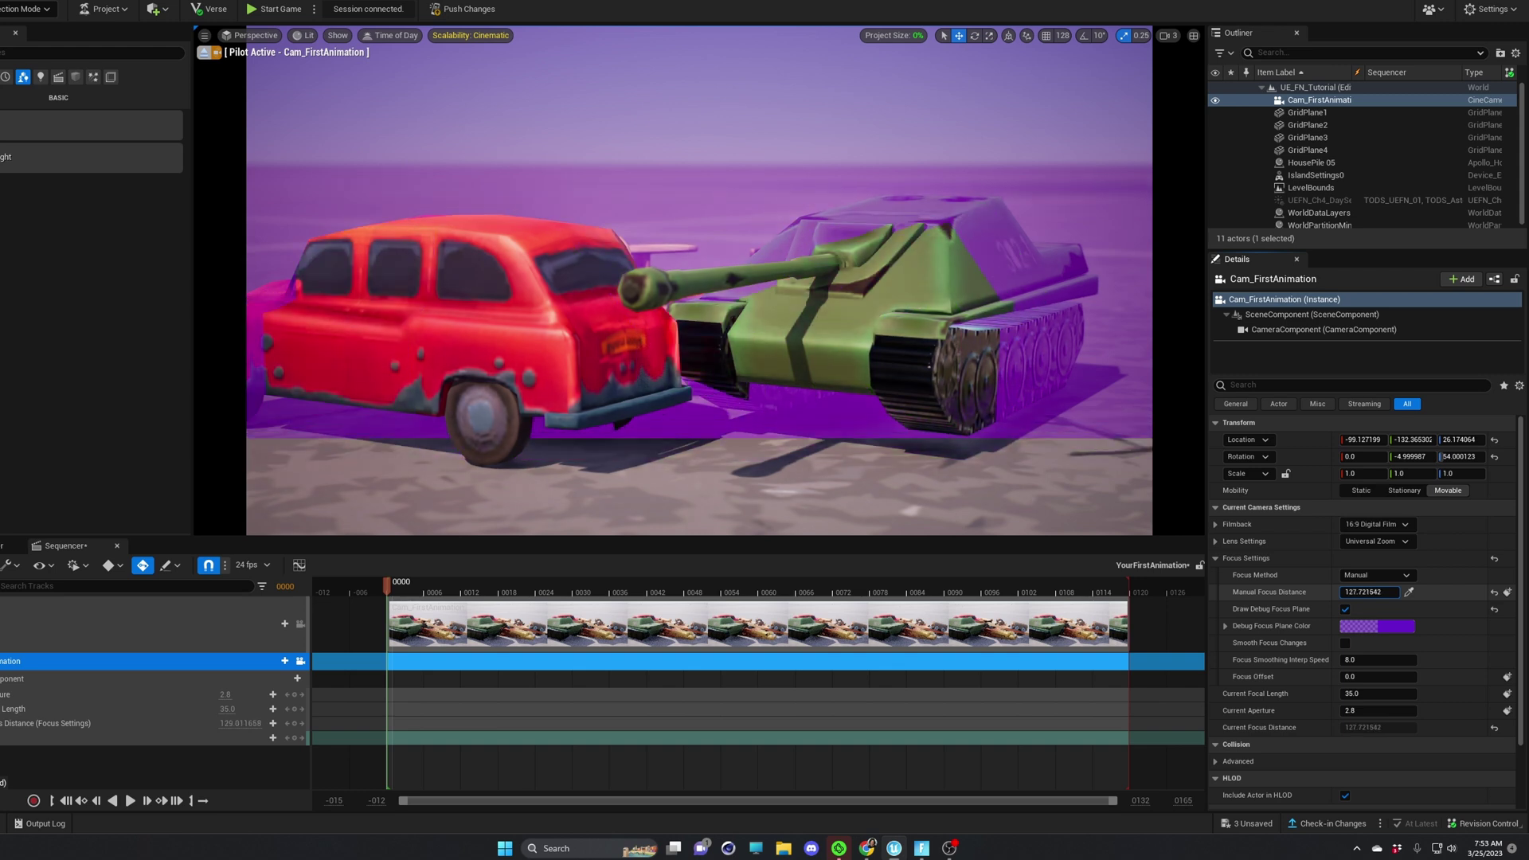
click(1345, 610)
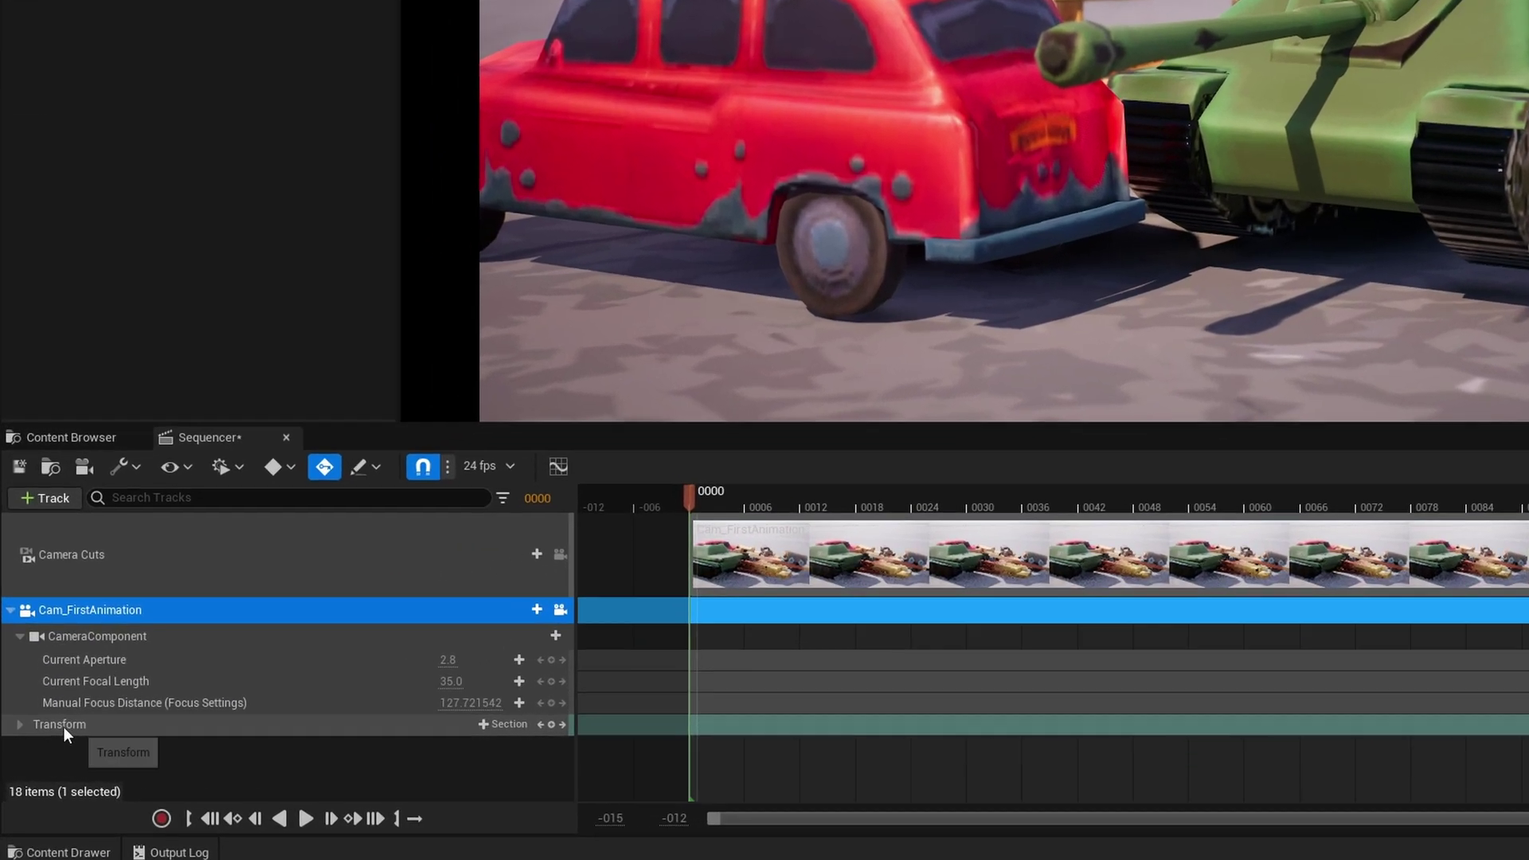
click(64, 726)
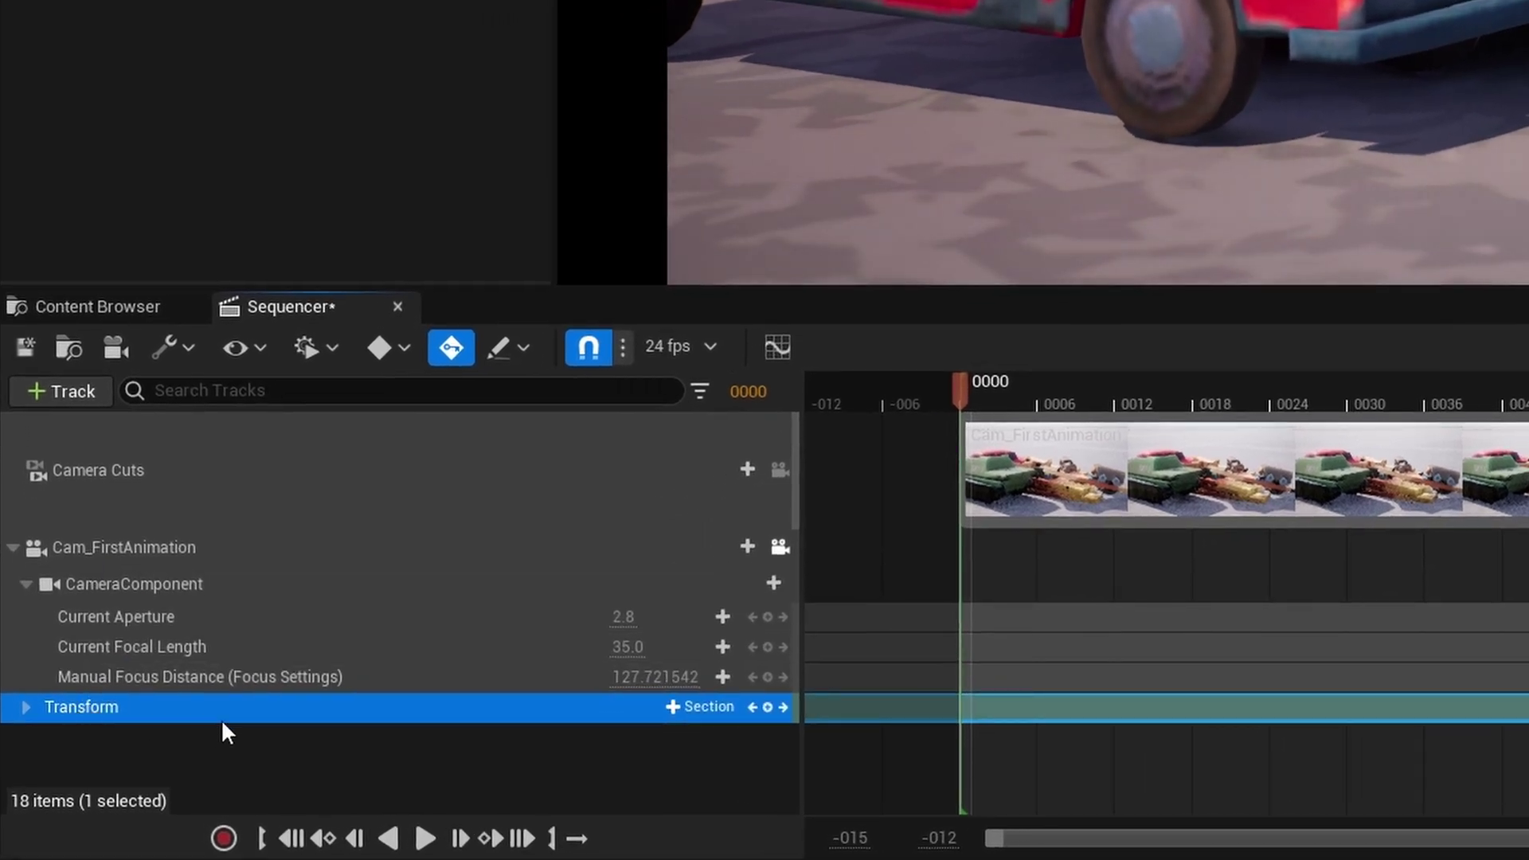
Key the camera's Transform at frame 0 and expand its Location, Rotation and Scale sub-tracks.
click(769, 708)
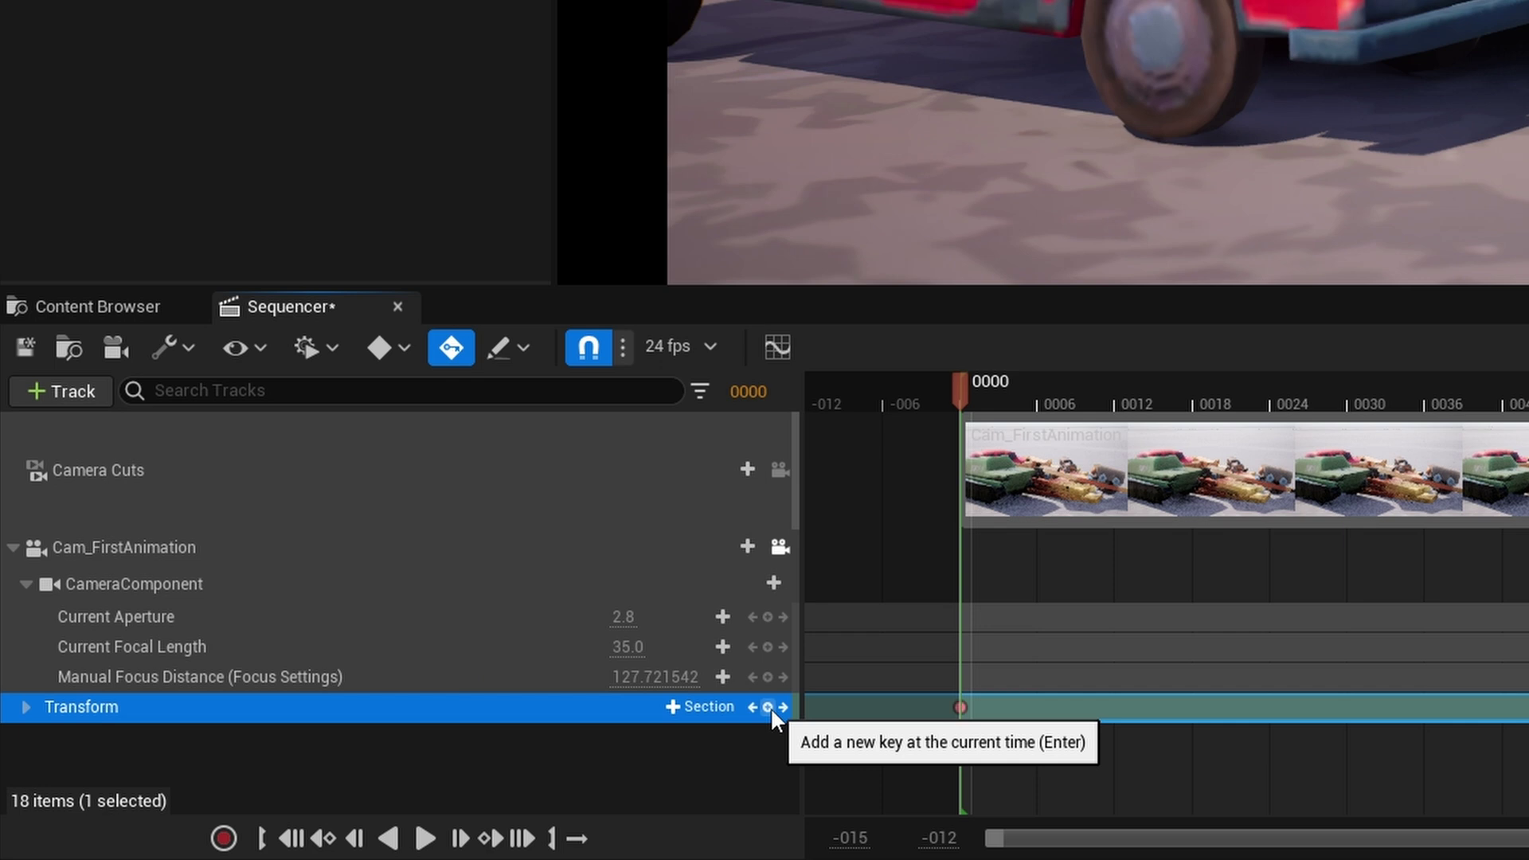
click(32, 704)
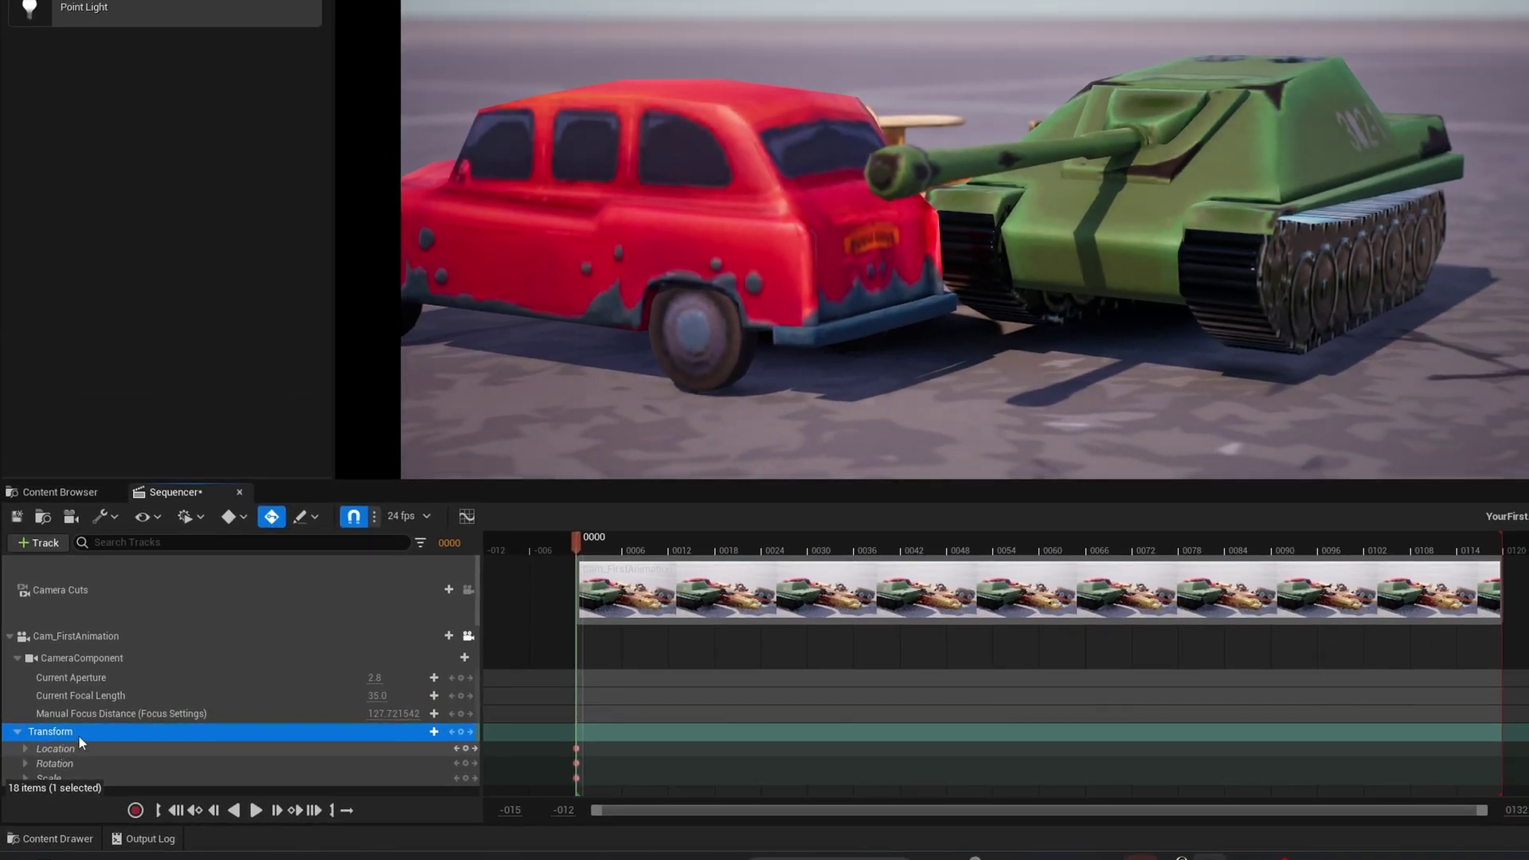
mouse_move(785, 269)
right_down()
mouse_move(785, 318)
mouse_move(772, 254)
mouse_move(797, 271)
right_up()
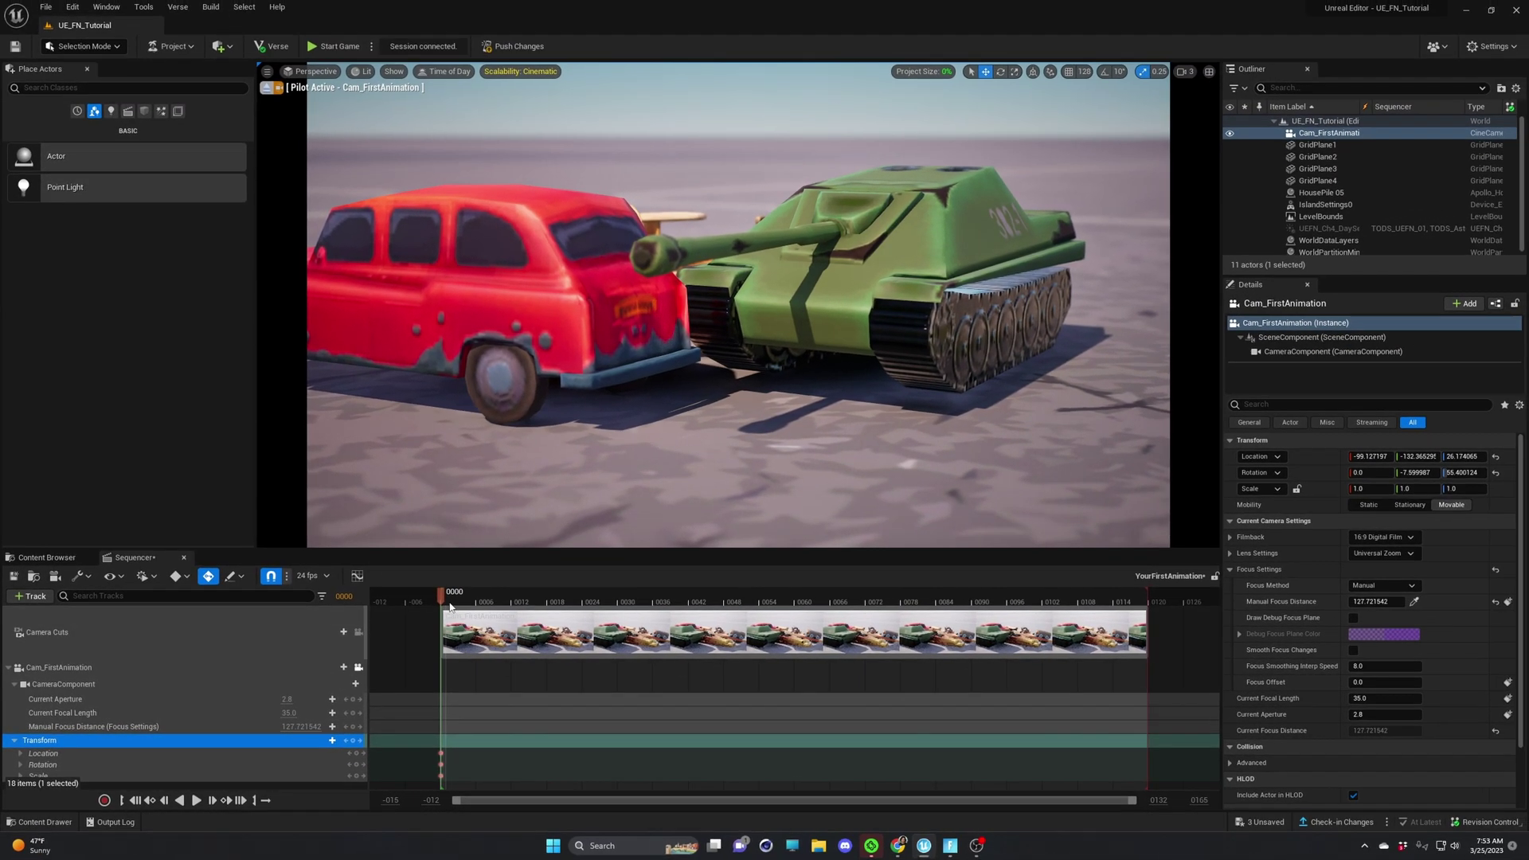
At frame 120, swing the camera around to a closer side view of the red car.
drag(449, 605, 1149, 679)
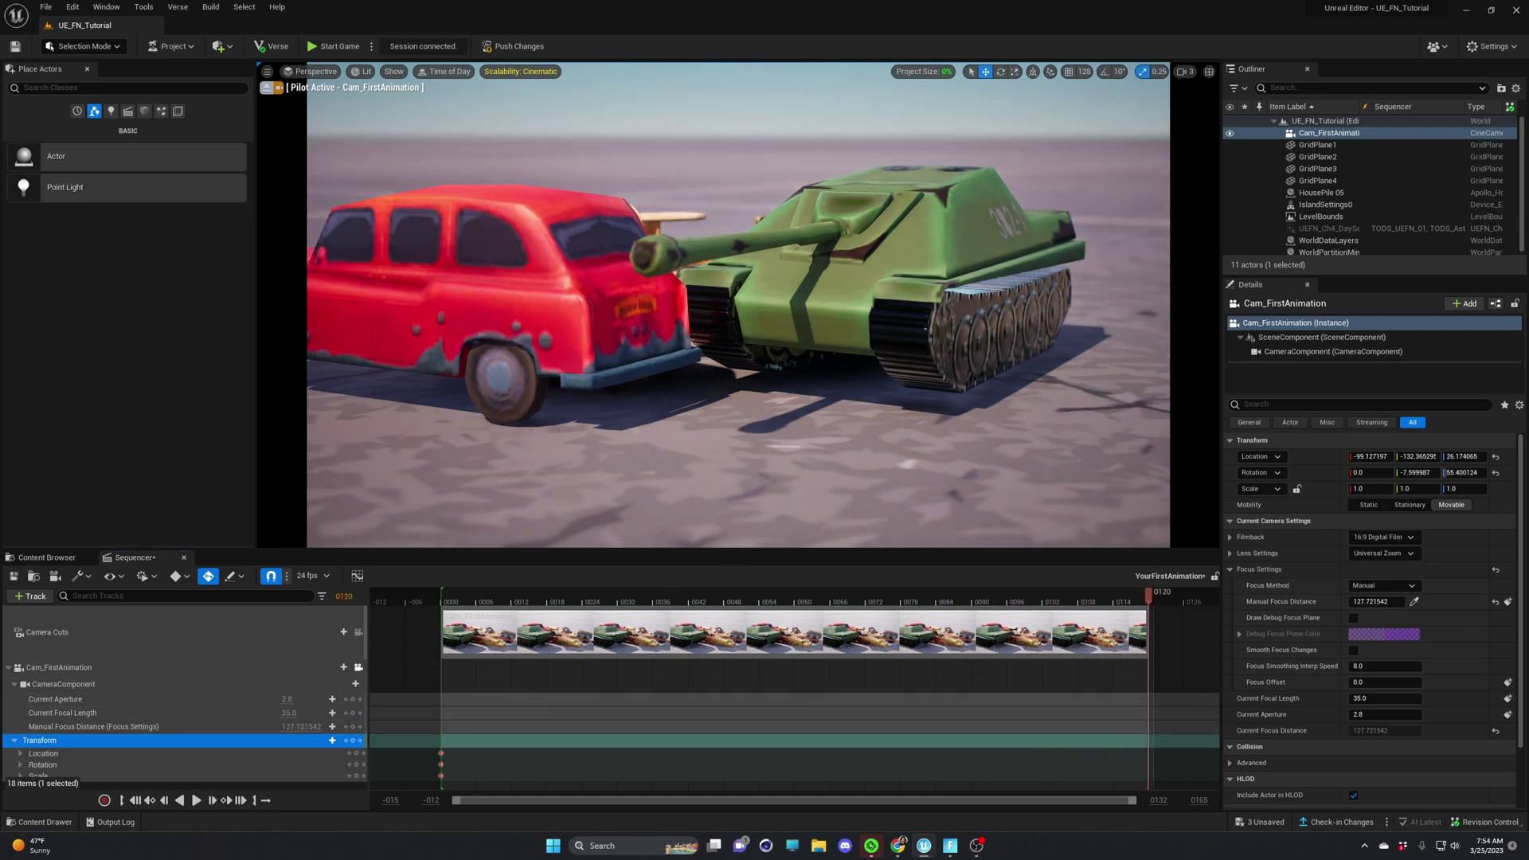
right_drag(738, 318, 796, 315)
key(a)
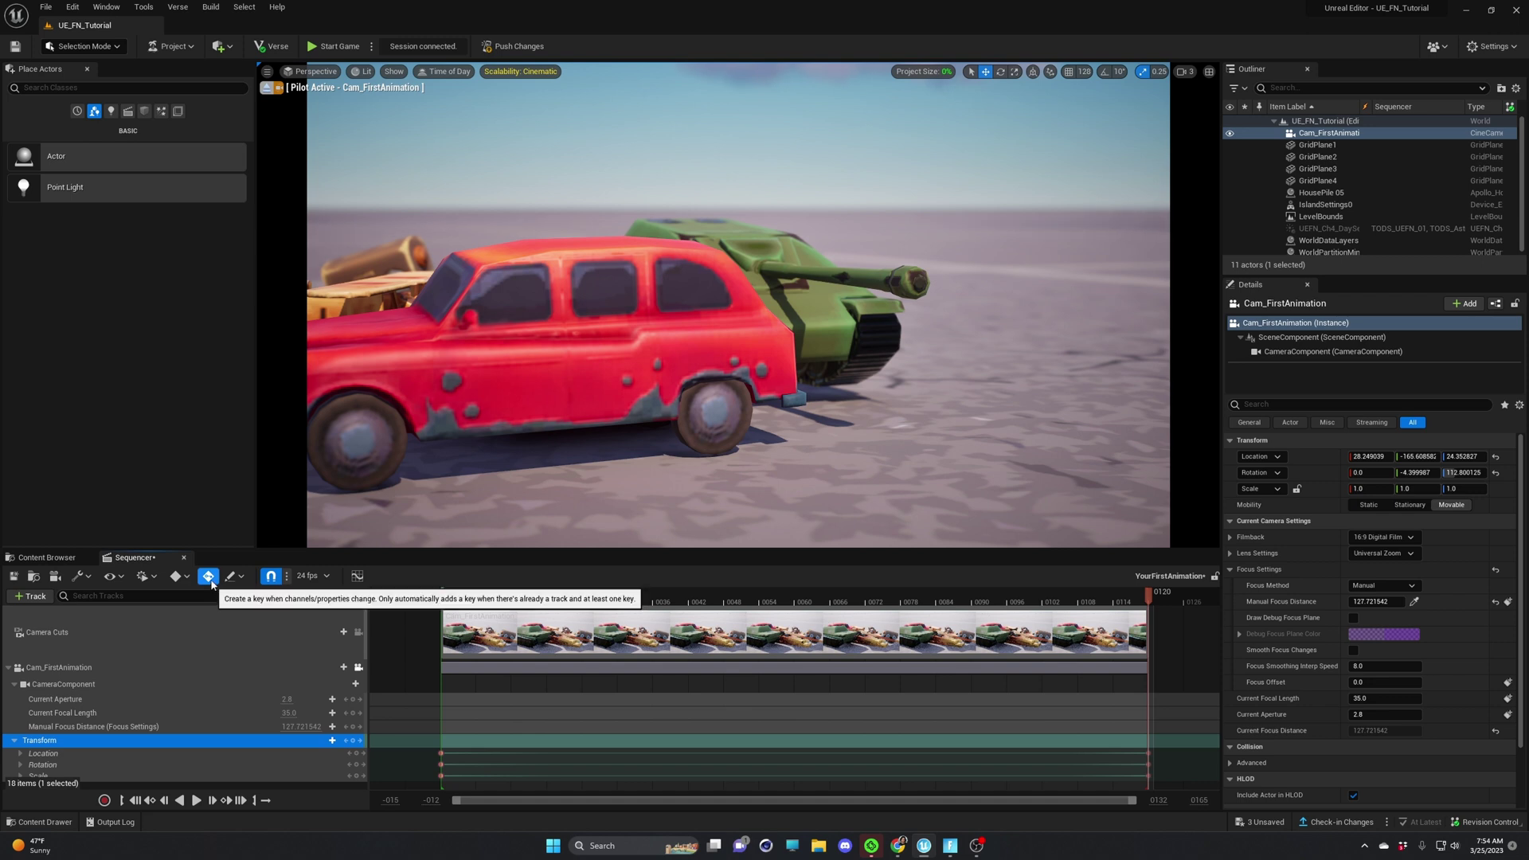
Extend the sequence's playback end to frame 240 and preview near frame 237.
ctrl+scroll(871, 689, down, 5)
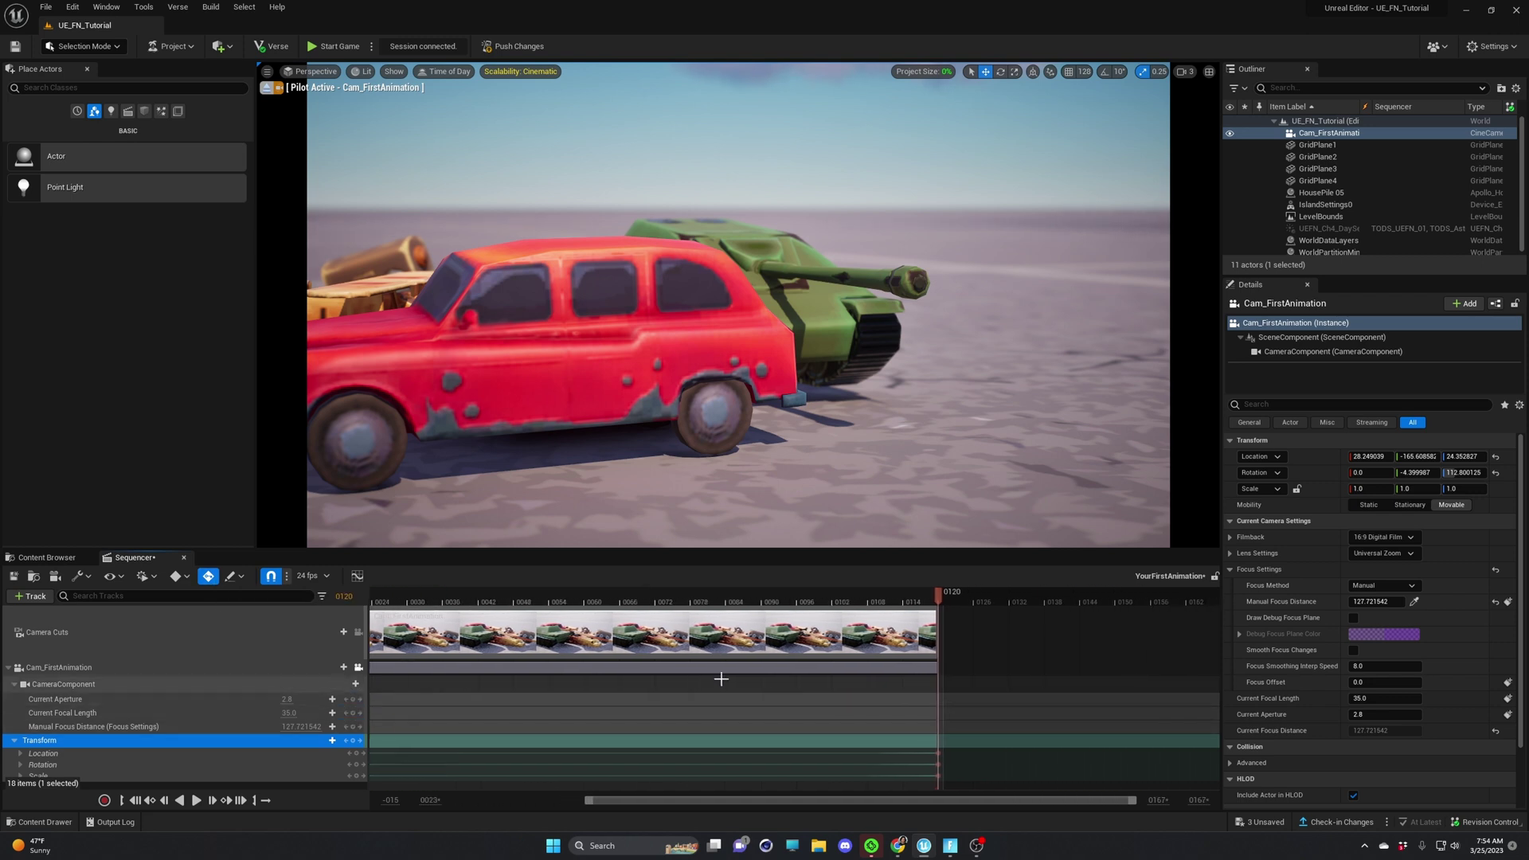
ctrl+scroll(860, 696, down, 5)
right_drag(879, 693, 641, 686)
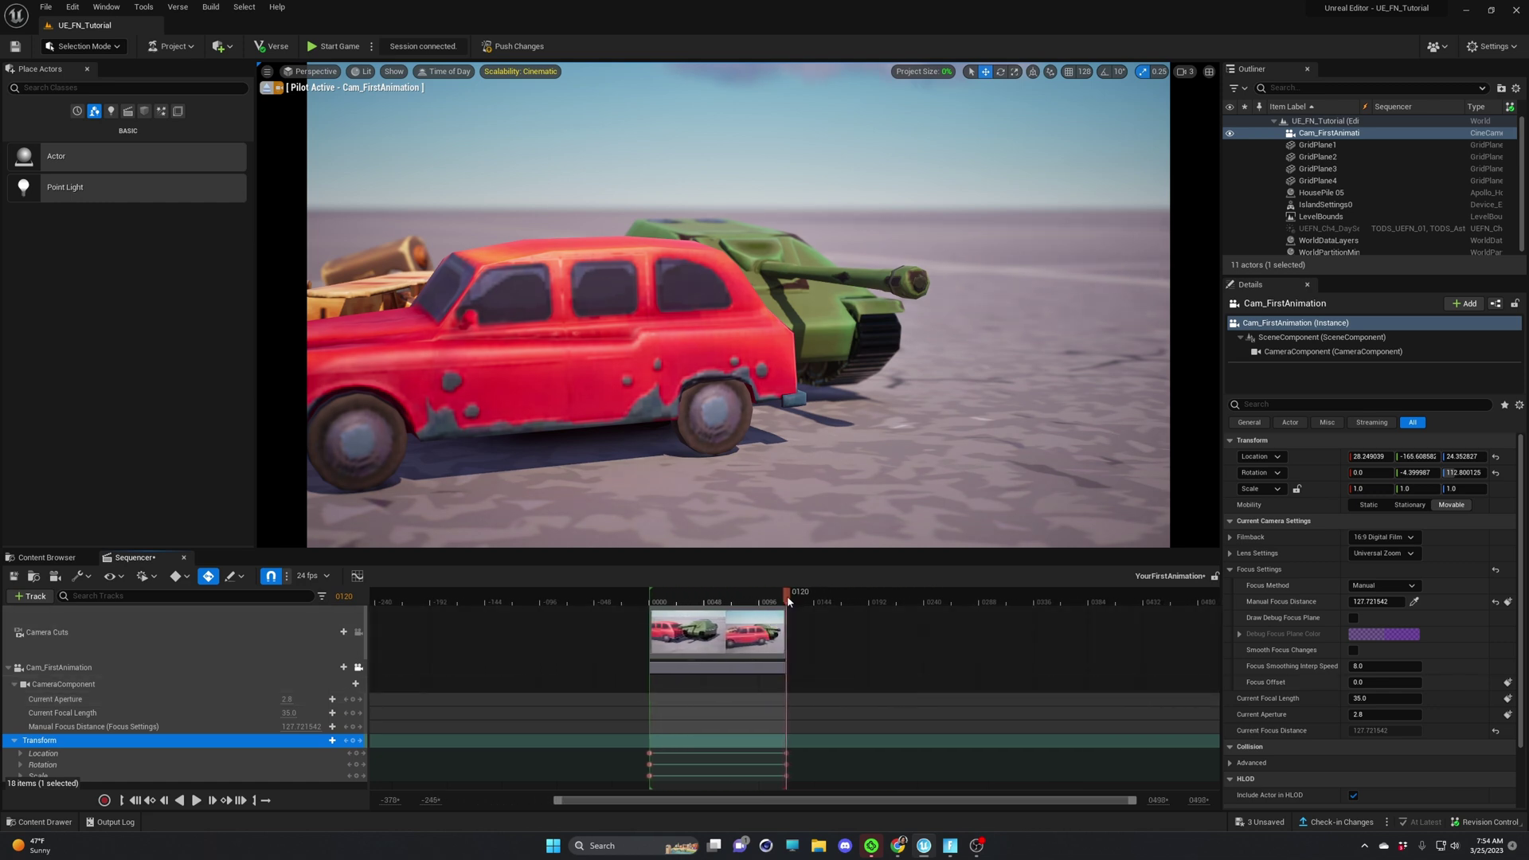
drag(787, 595, 731, 596)
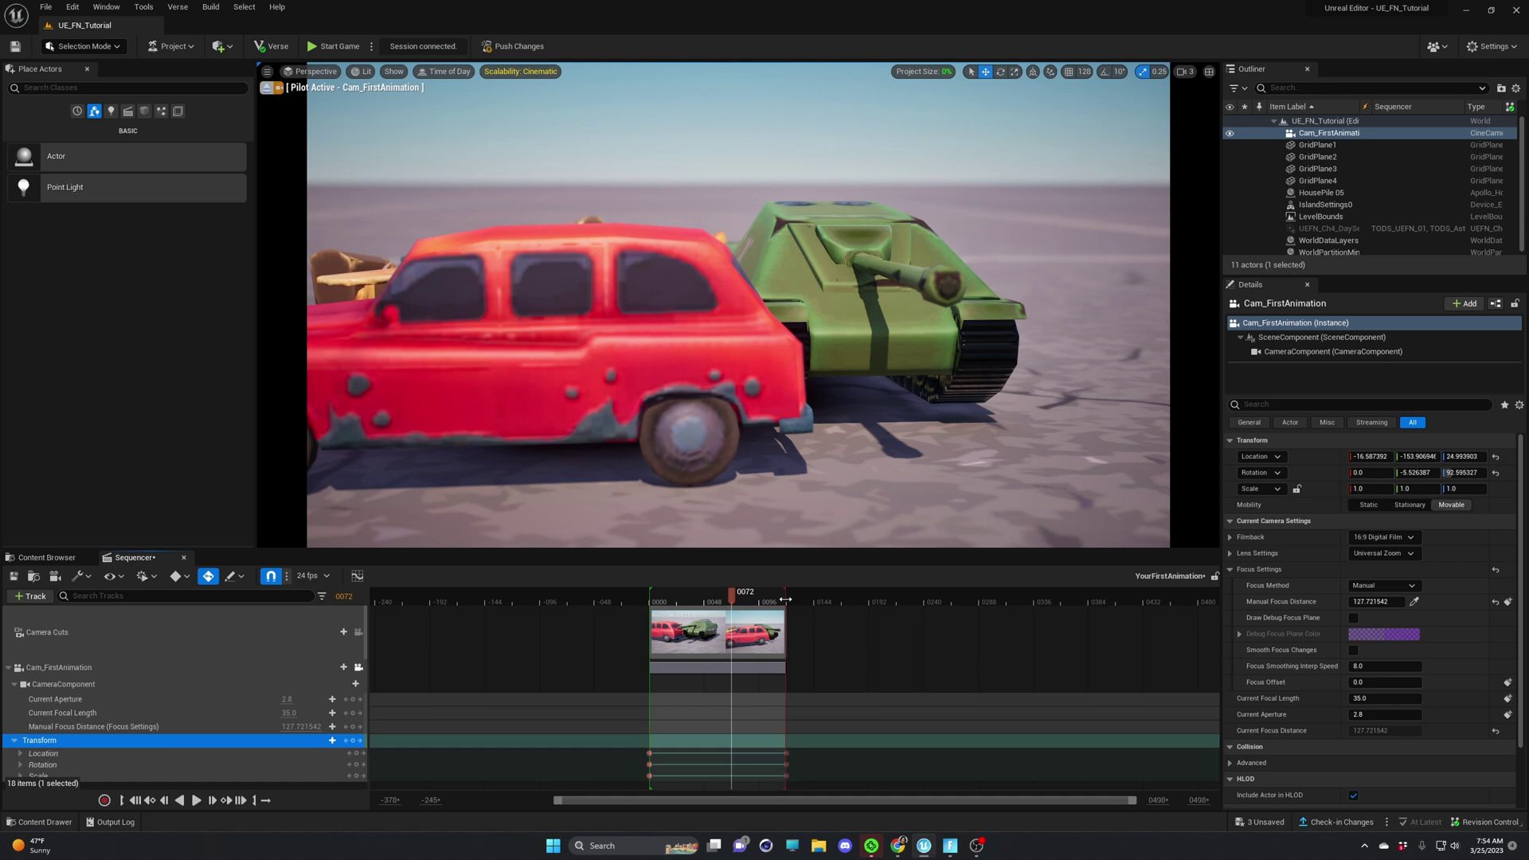
drag(785, 598, 931, 605)
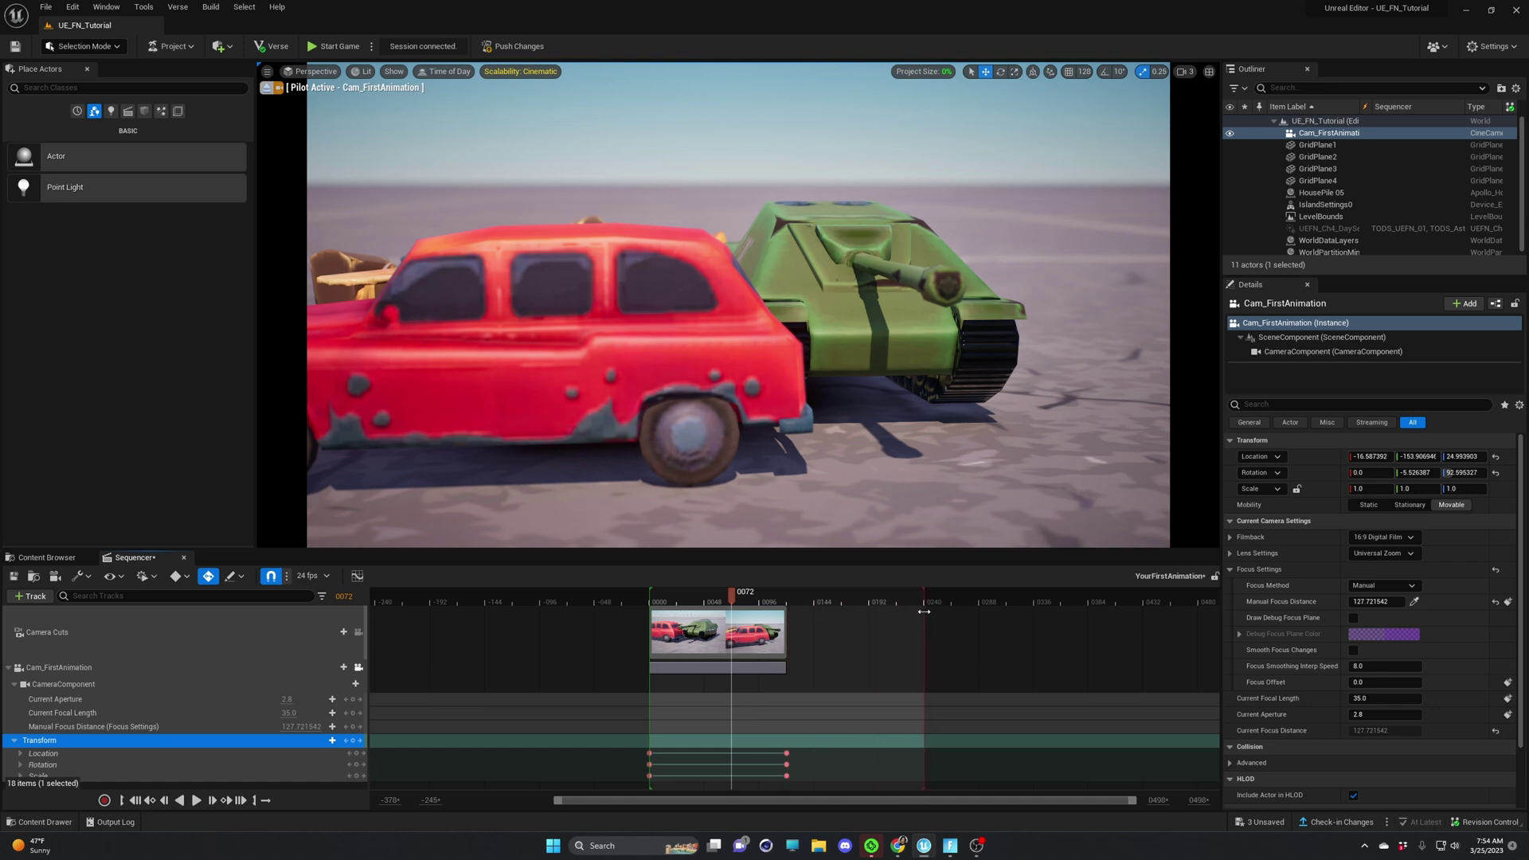
click(922, 599)
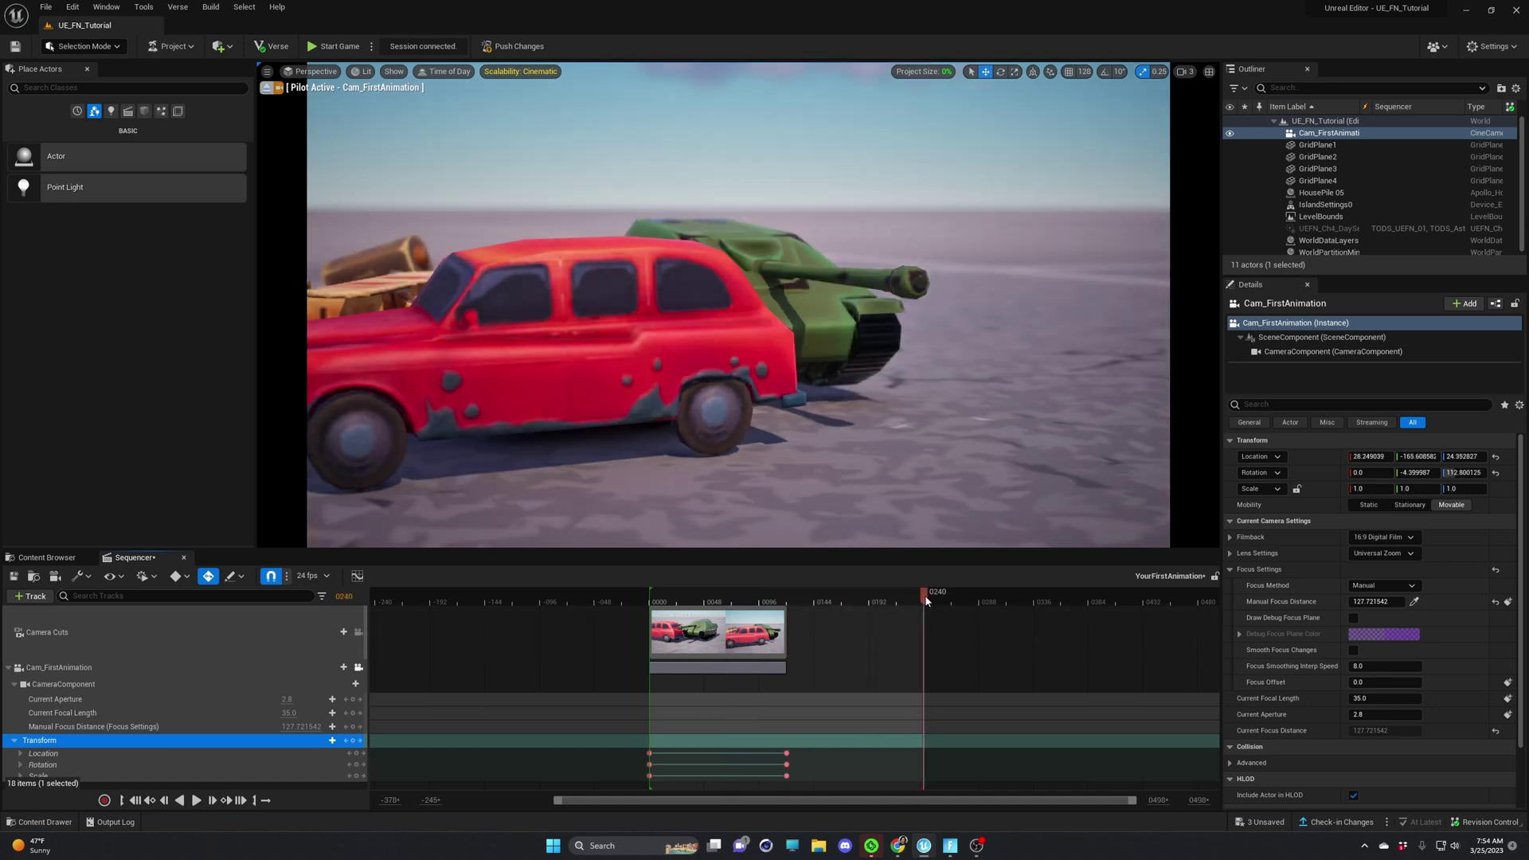
Stretch the camera cut from -57 to 270 and key a pulled-back wide shot at frame 240.
click(744, 642)
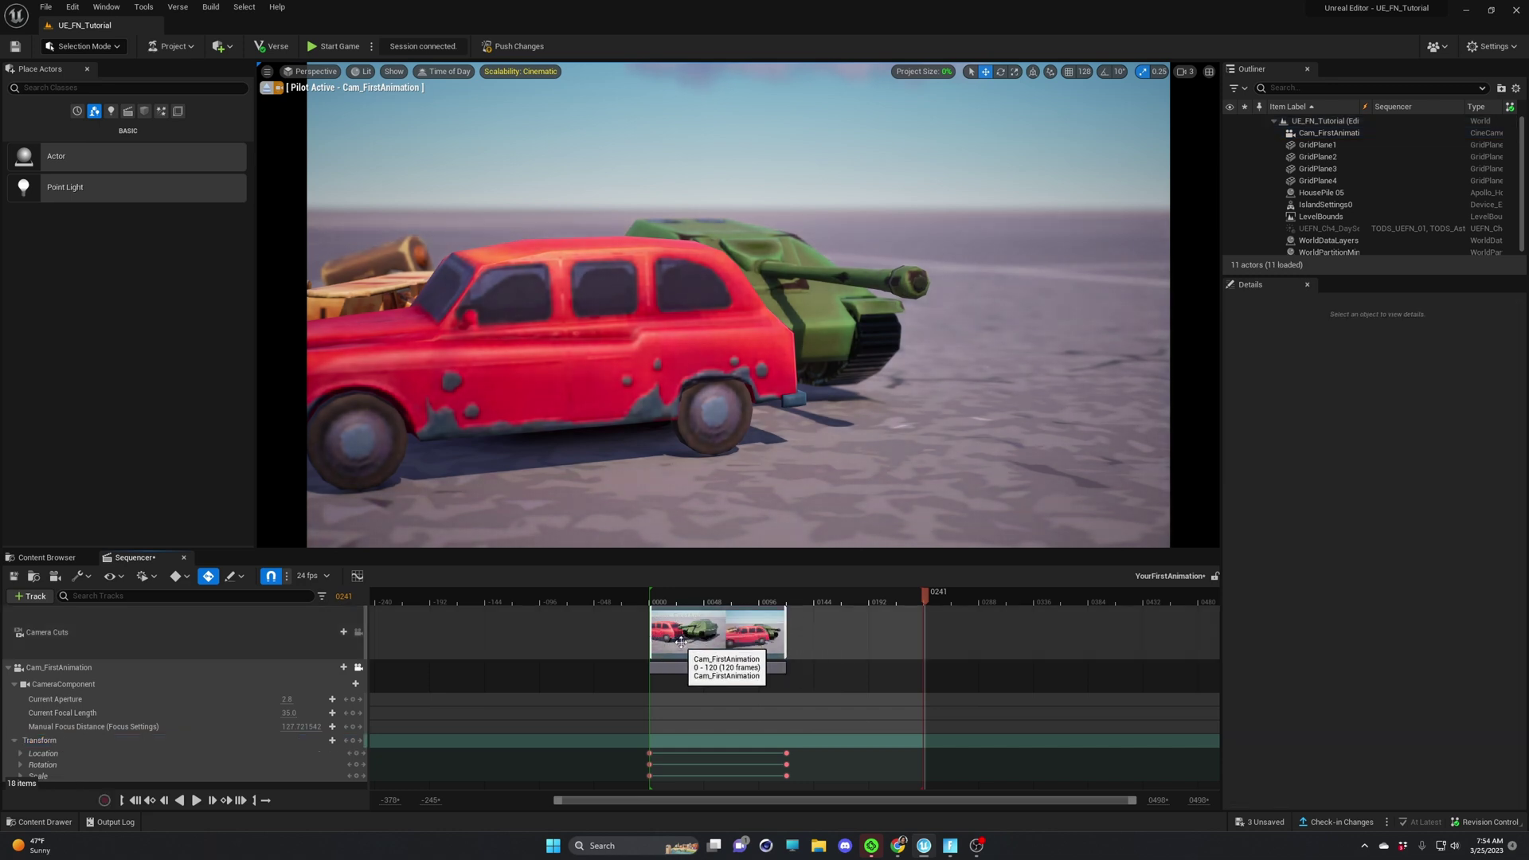
drag(786, 624, 955, 624)
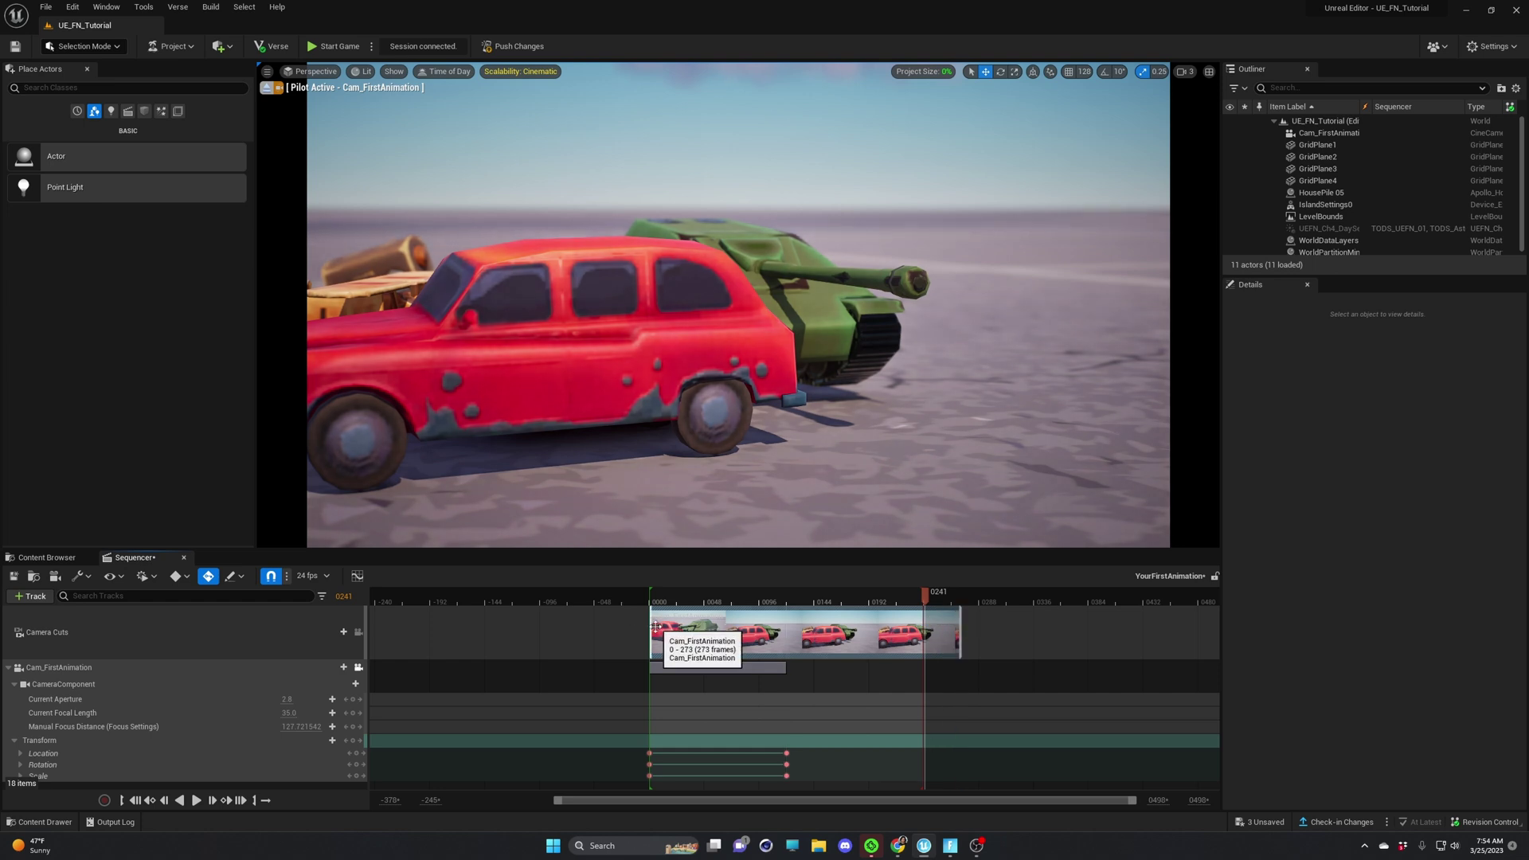
drag(651, 625, 585, 629)
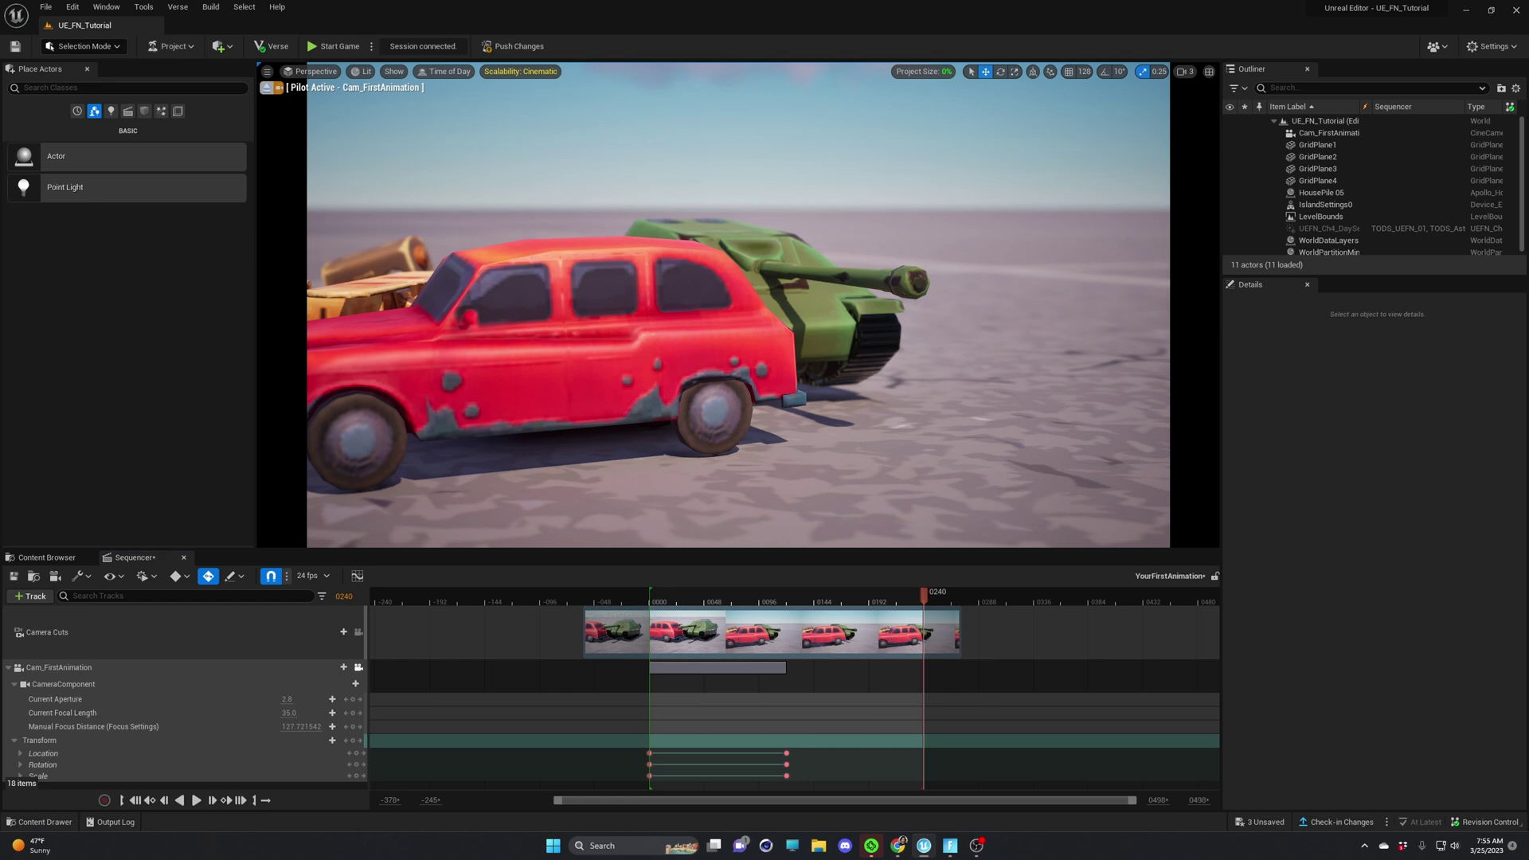
key(s)
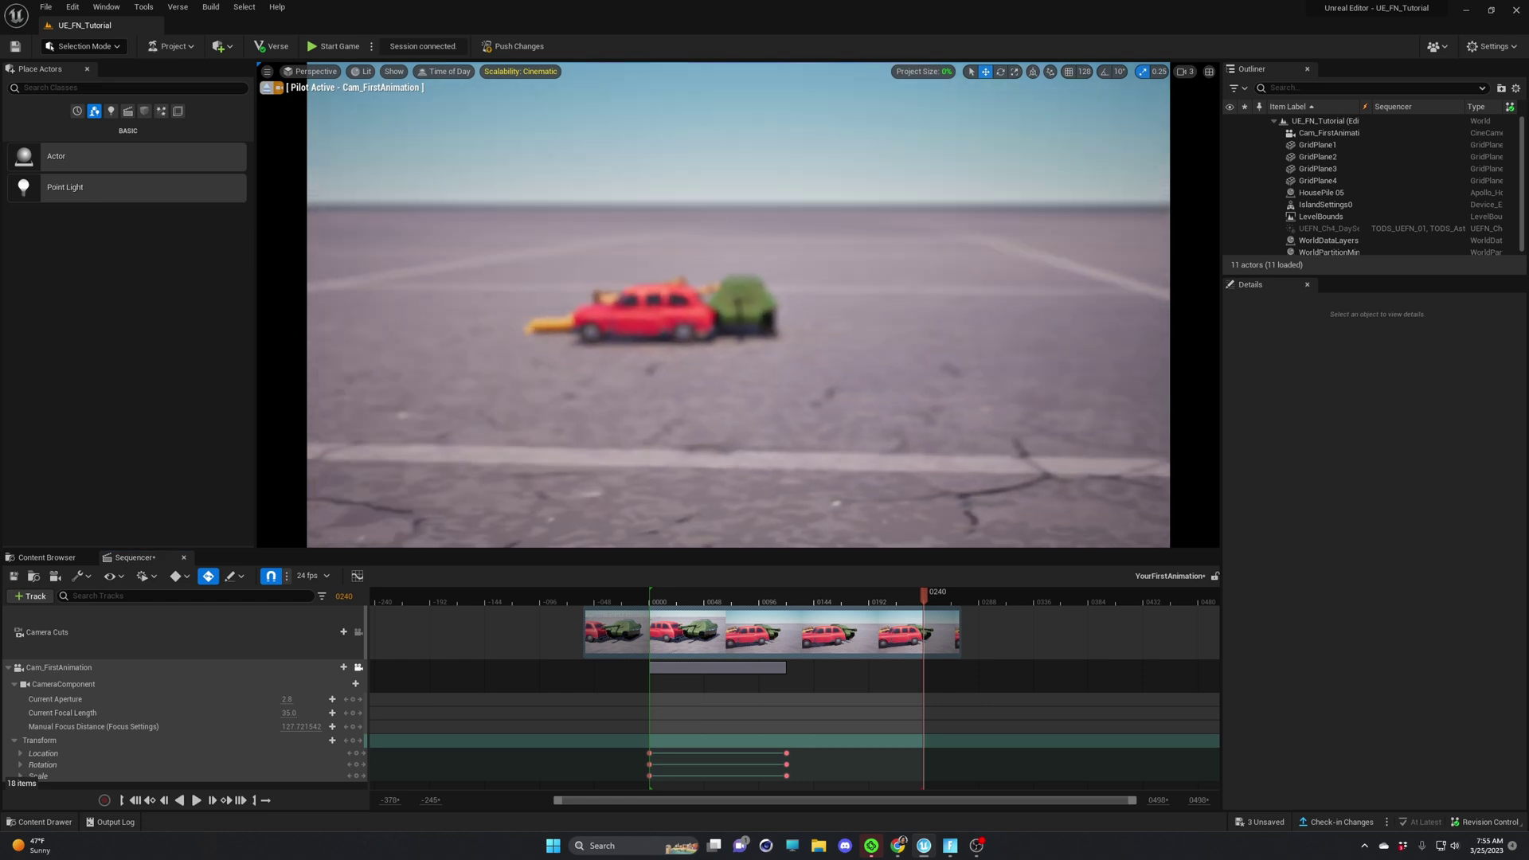
mouse_move(739, 400)
right_down()
mouse_move(788, 410)
mouse_move(740, 400)
right_up()
key(s)
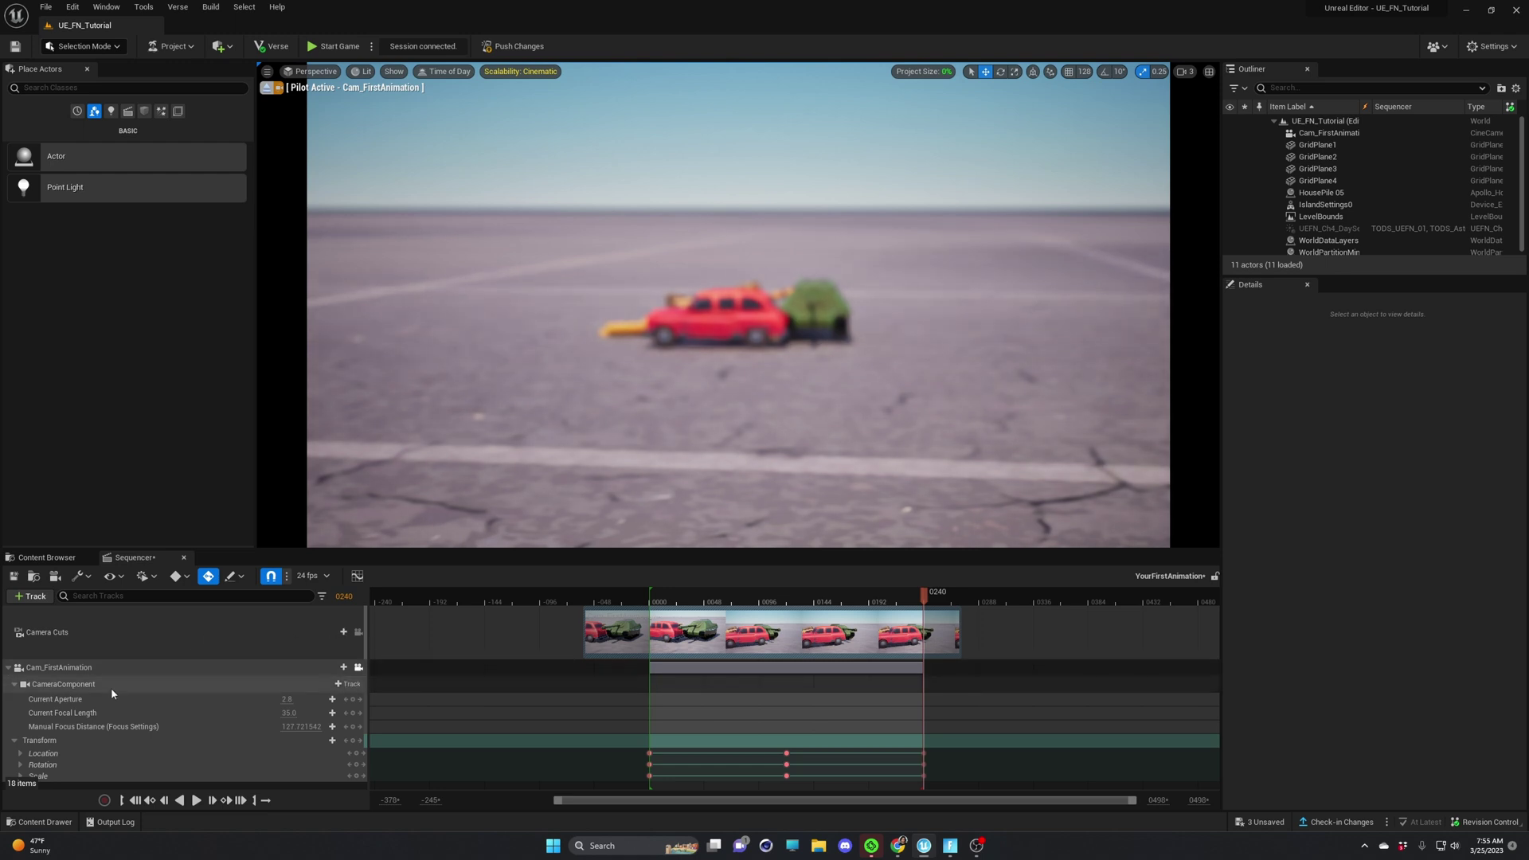
click(177, 669)
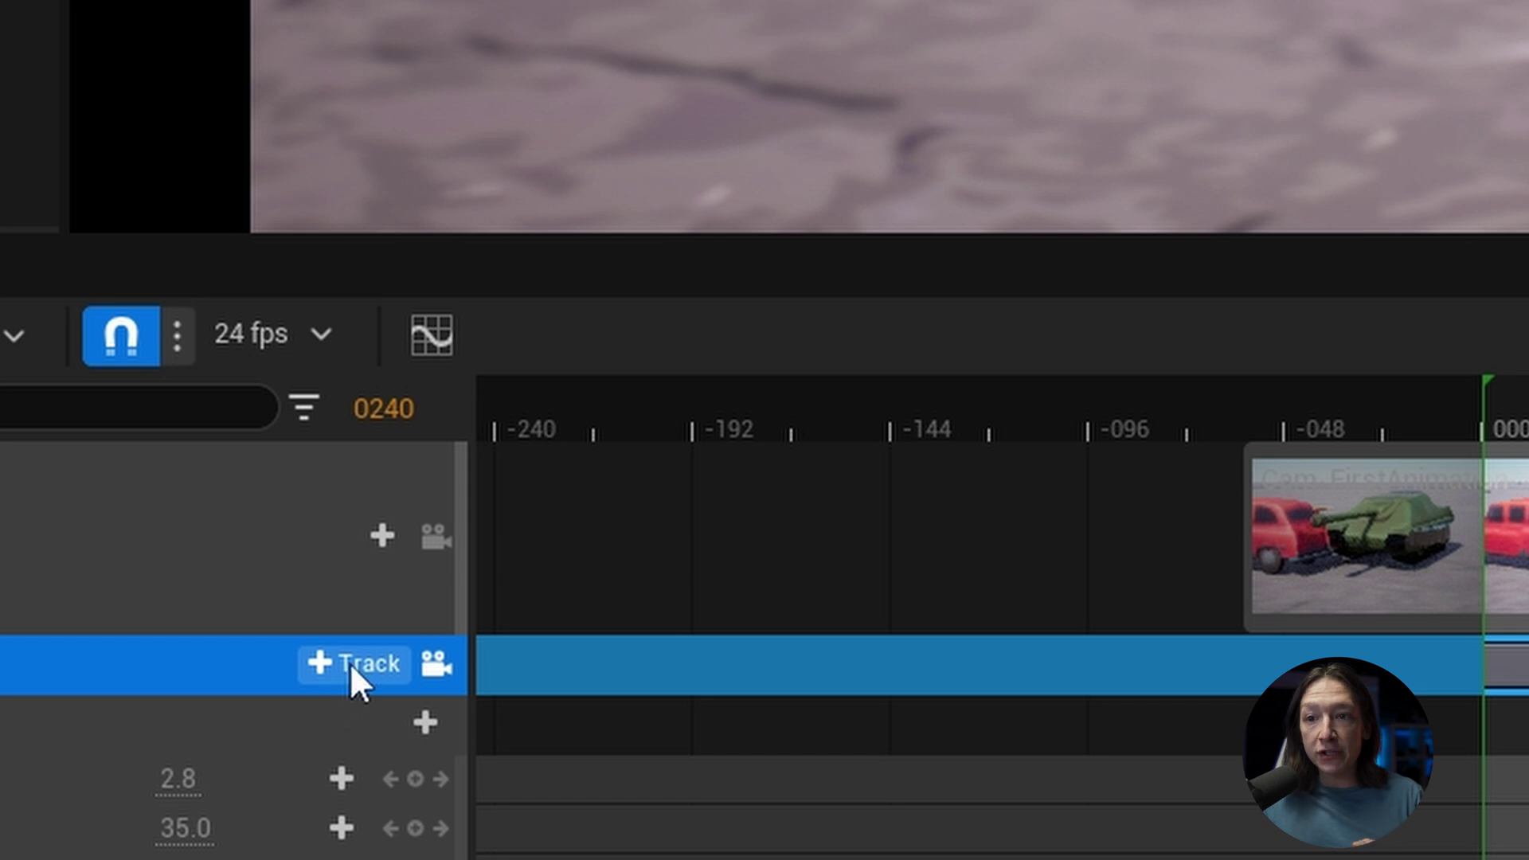
click(350, 663)
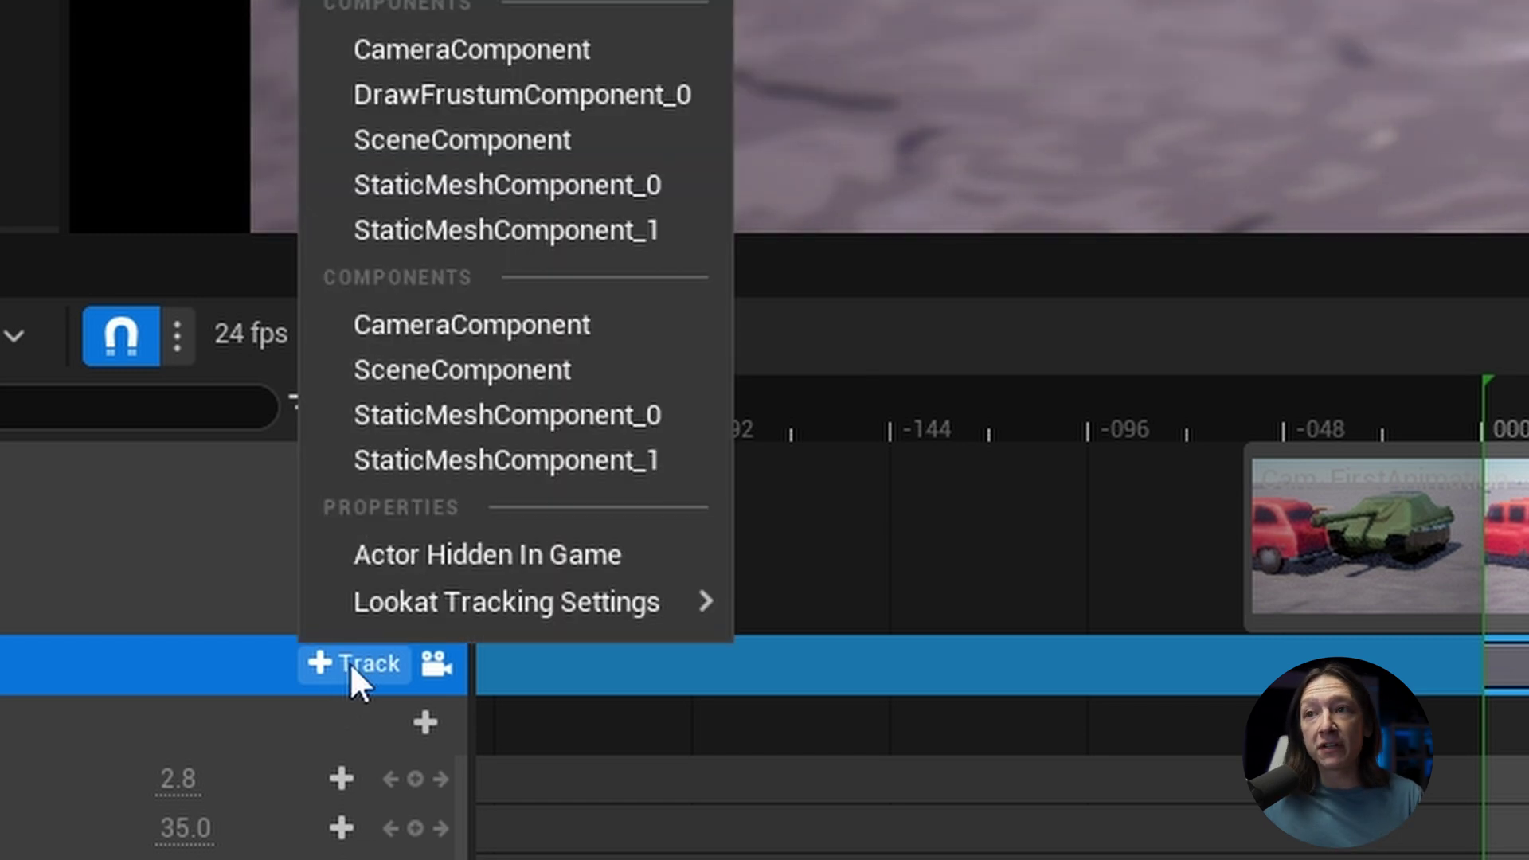
mouse_move(509, 602)
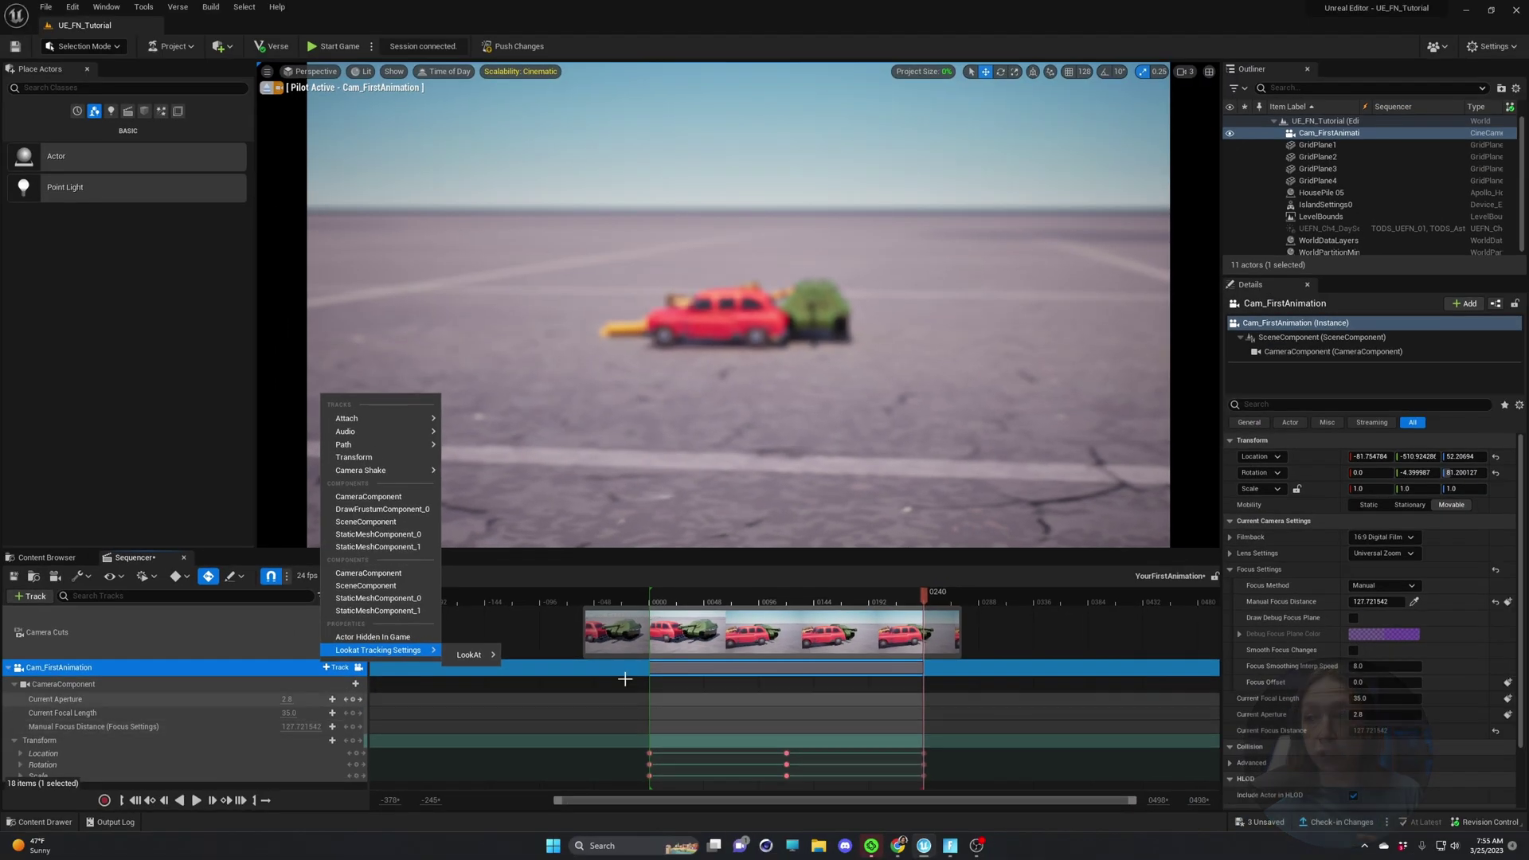
click(624, 678)
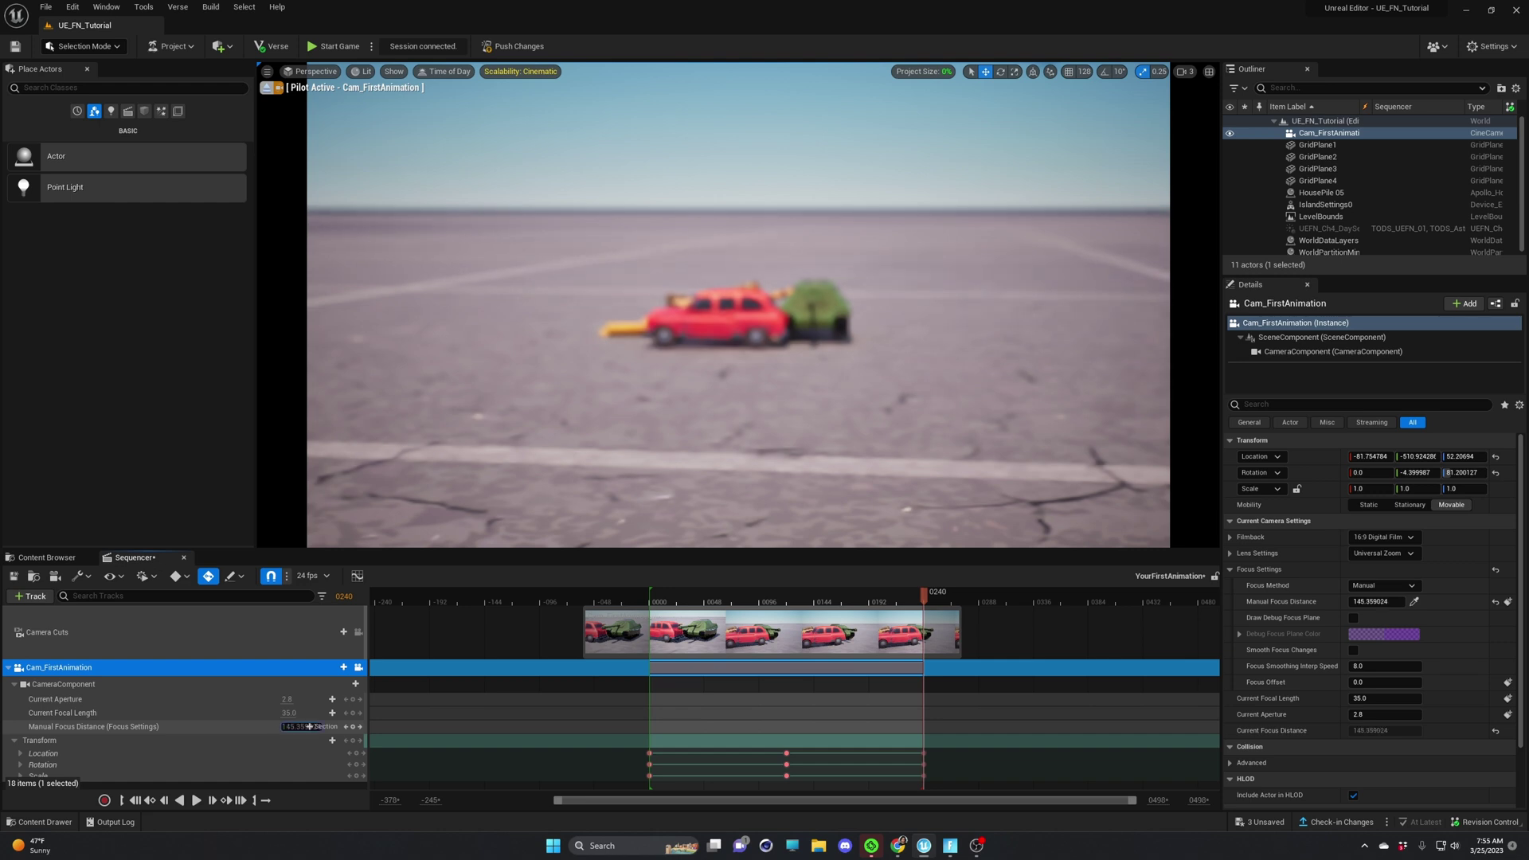
Key Manual Focus Distance at frame 240, frame 120 (about 143.26) and frame 0 (about 132.04).
drag(310, 726, 309, 726)
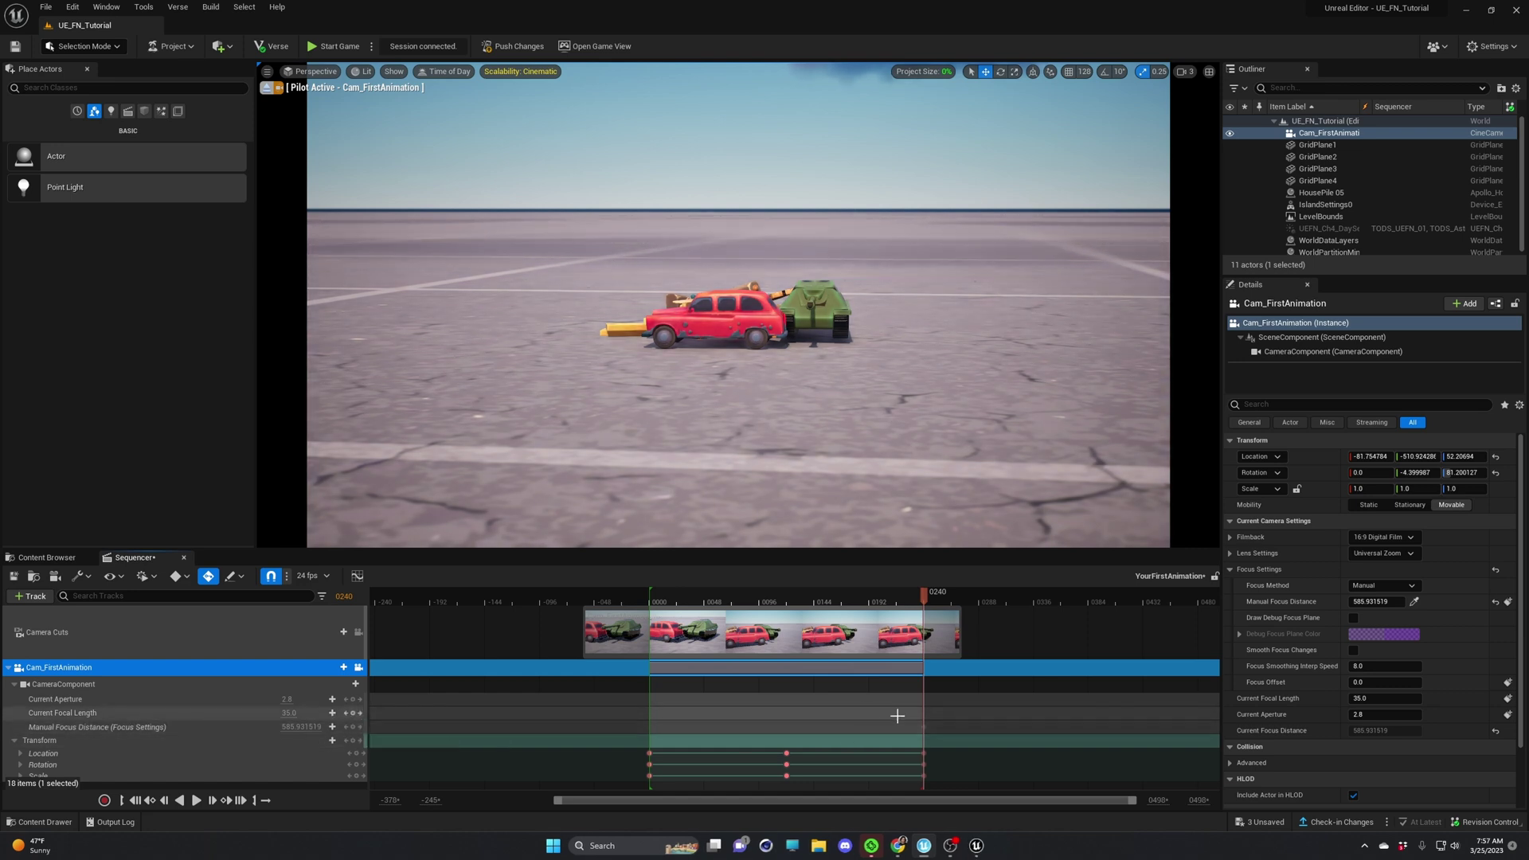
click(783, 599)
drag(783, 598, 786, 599)
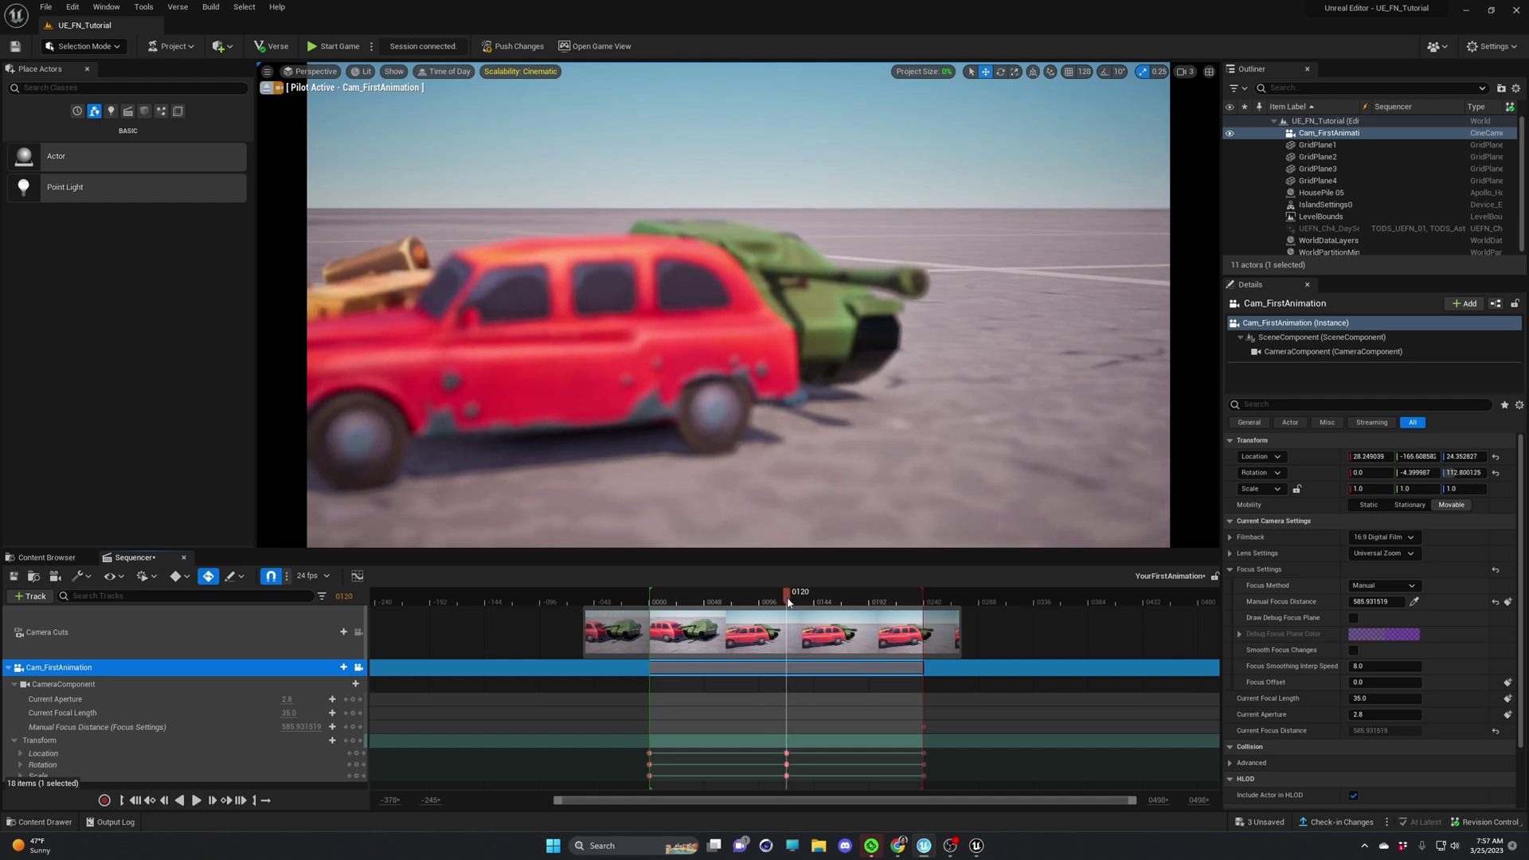
drag(319, 726, 311, 726)
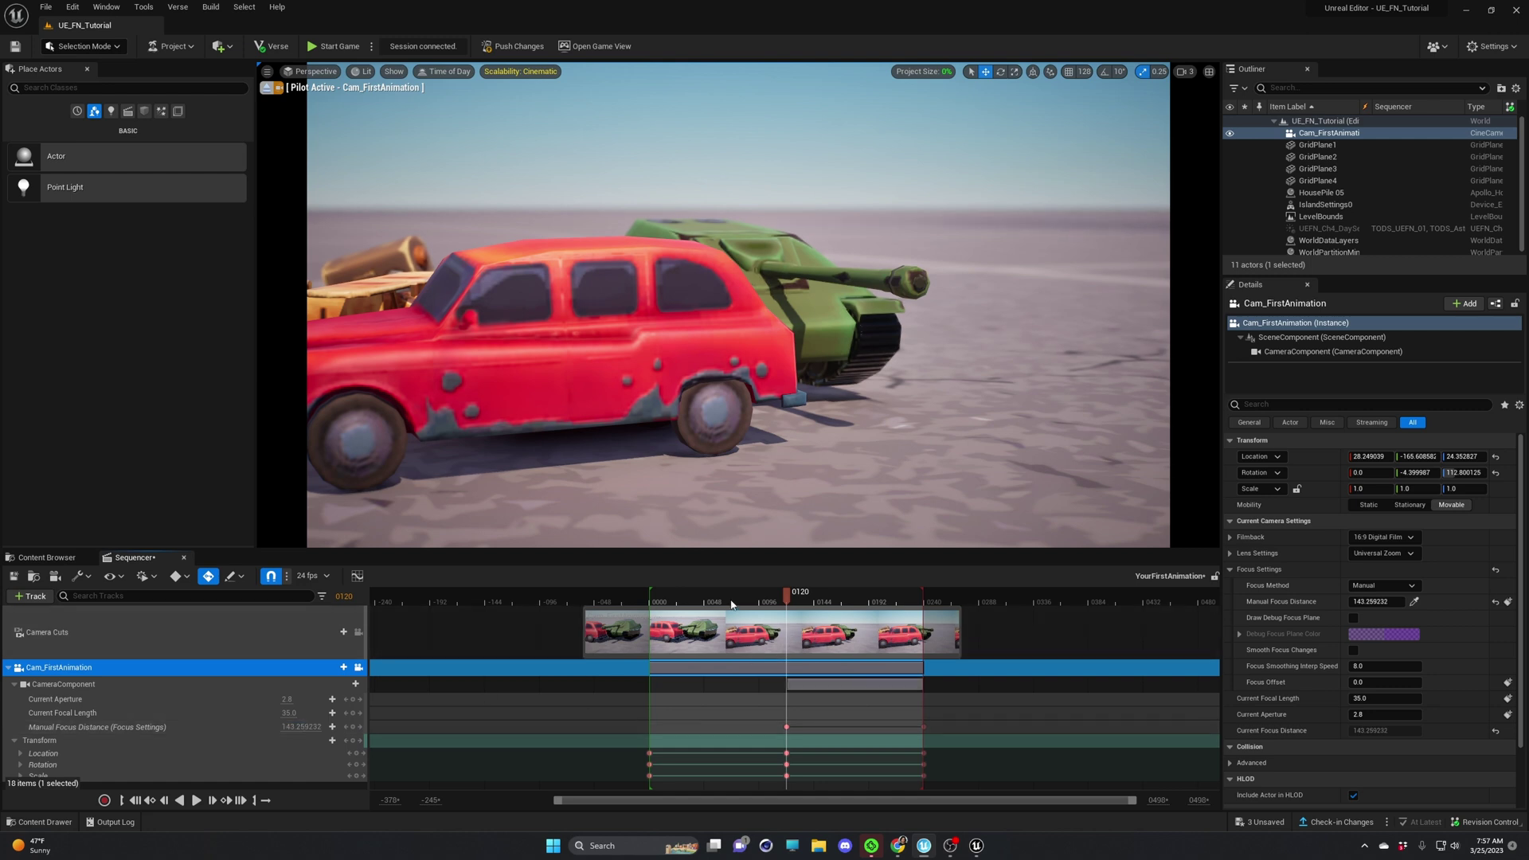
drag(786, 597, 650, 611)
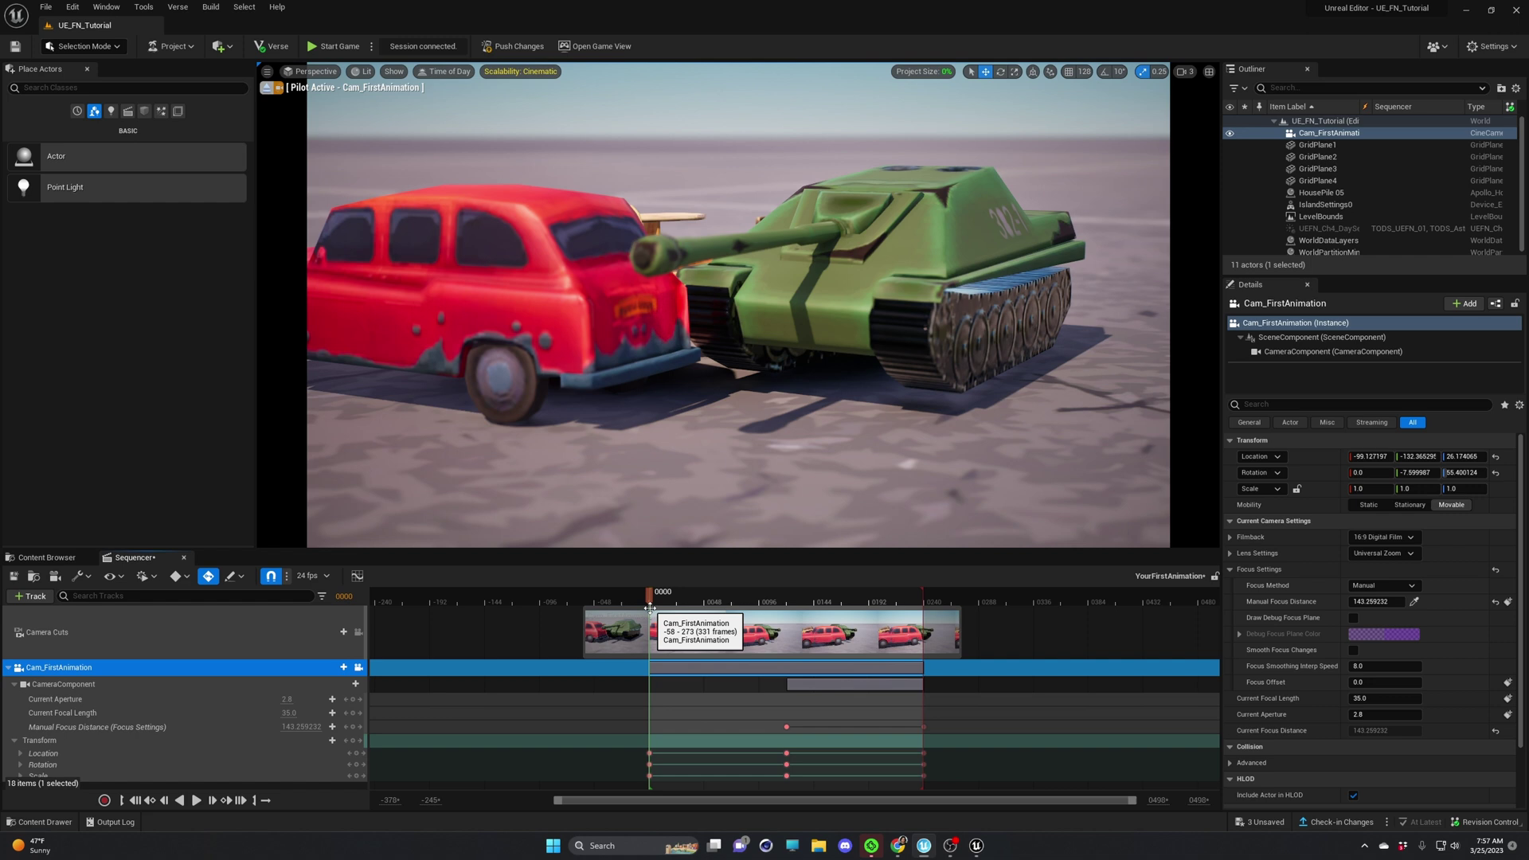
mouse_move(309, 726)
mouse_down()
mouse_move(326, 727)
mouse_move(309, 726)
mouse_up()
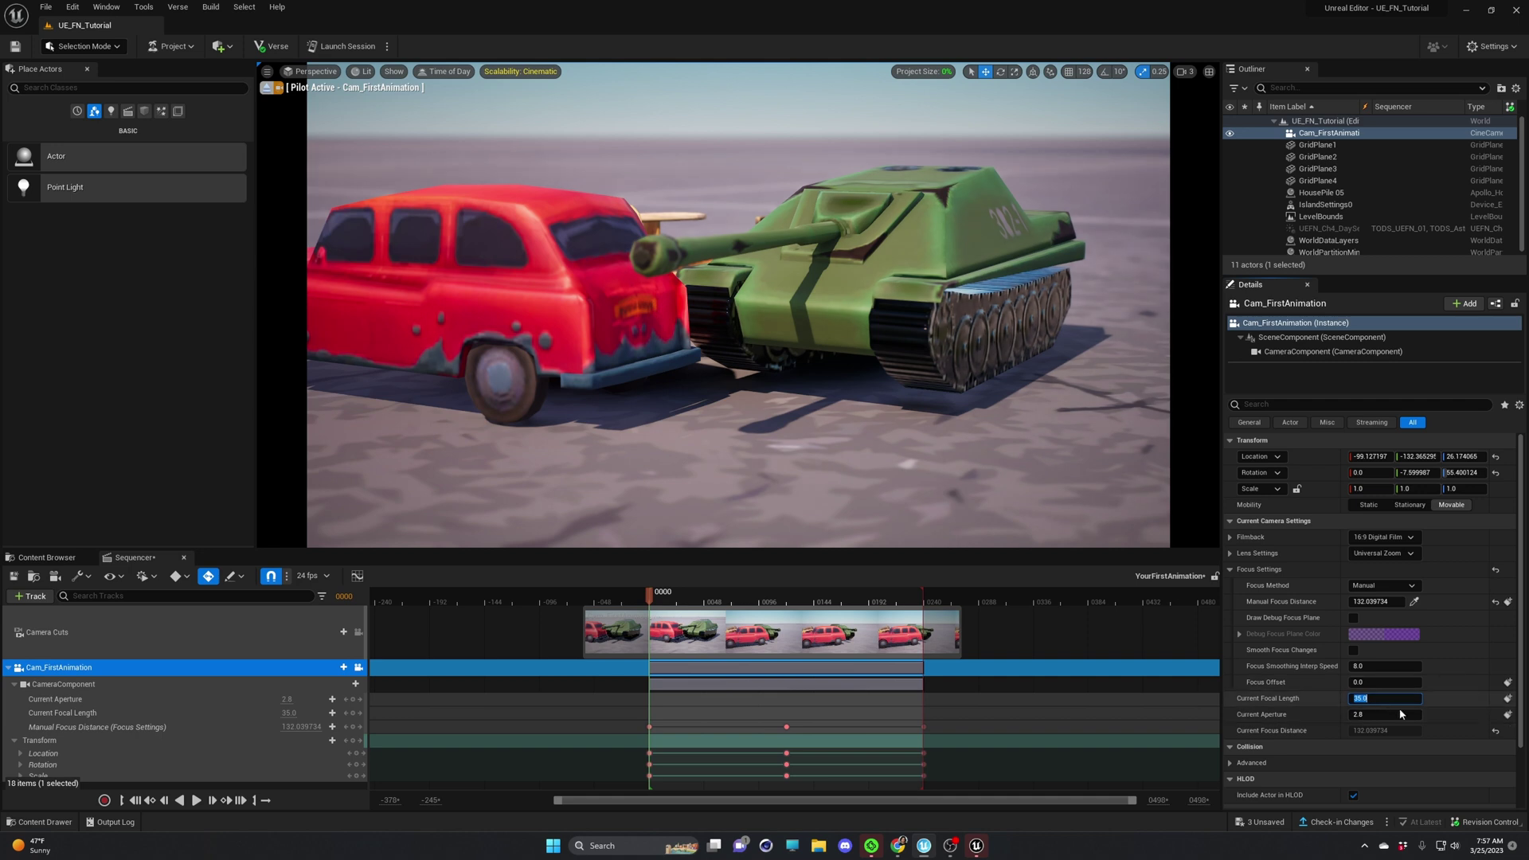
Enter 24.0 as the camera's Current Focal Length, then play the Sequencer shot back.
click(1377, 701)
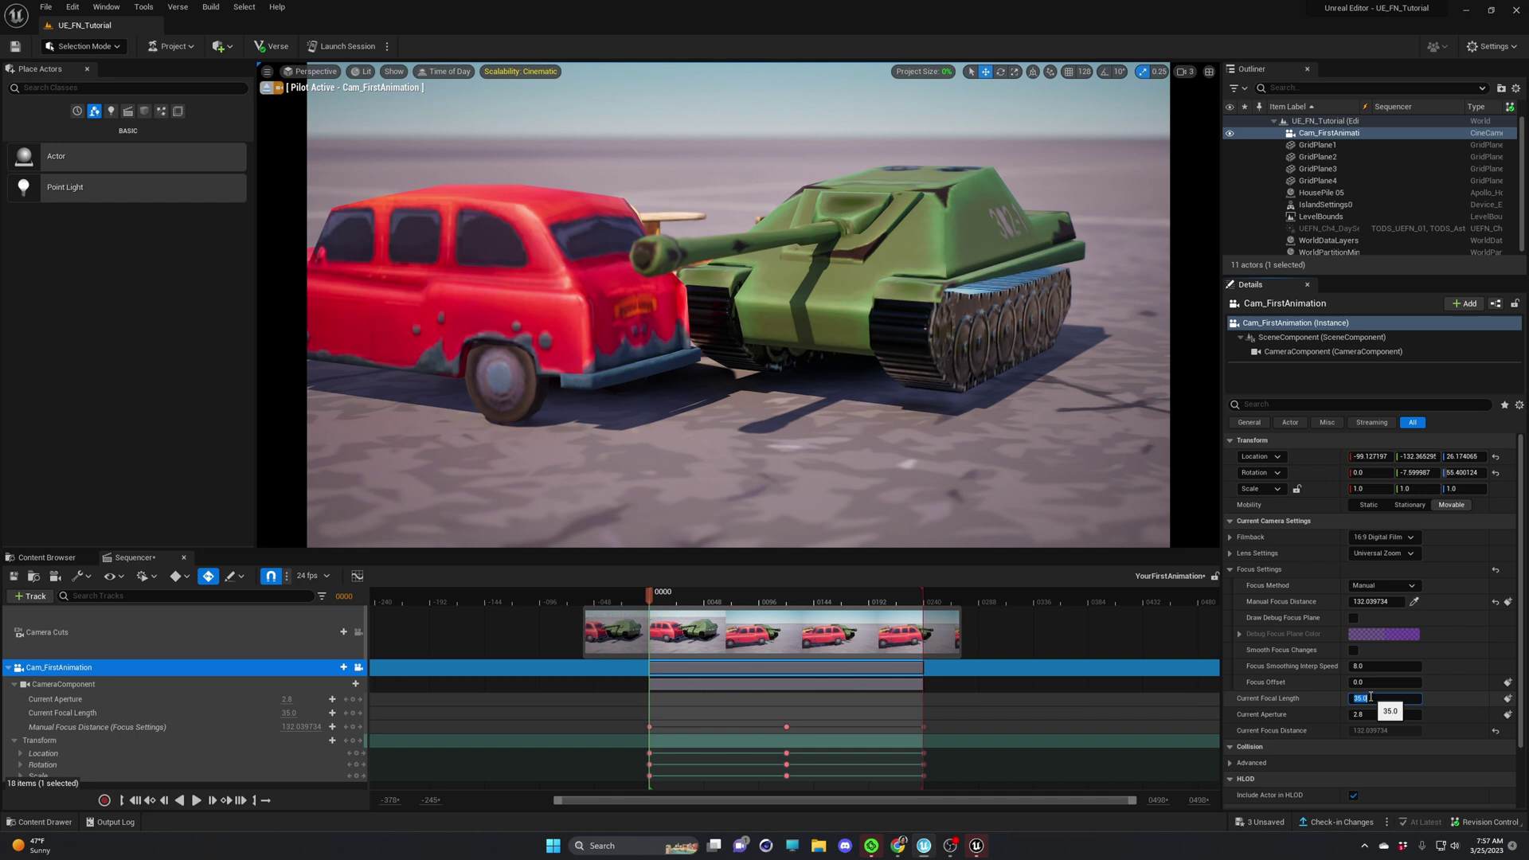
key(Return)
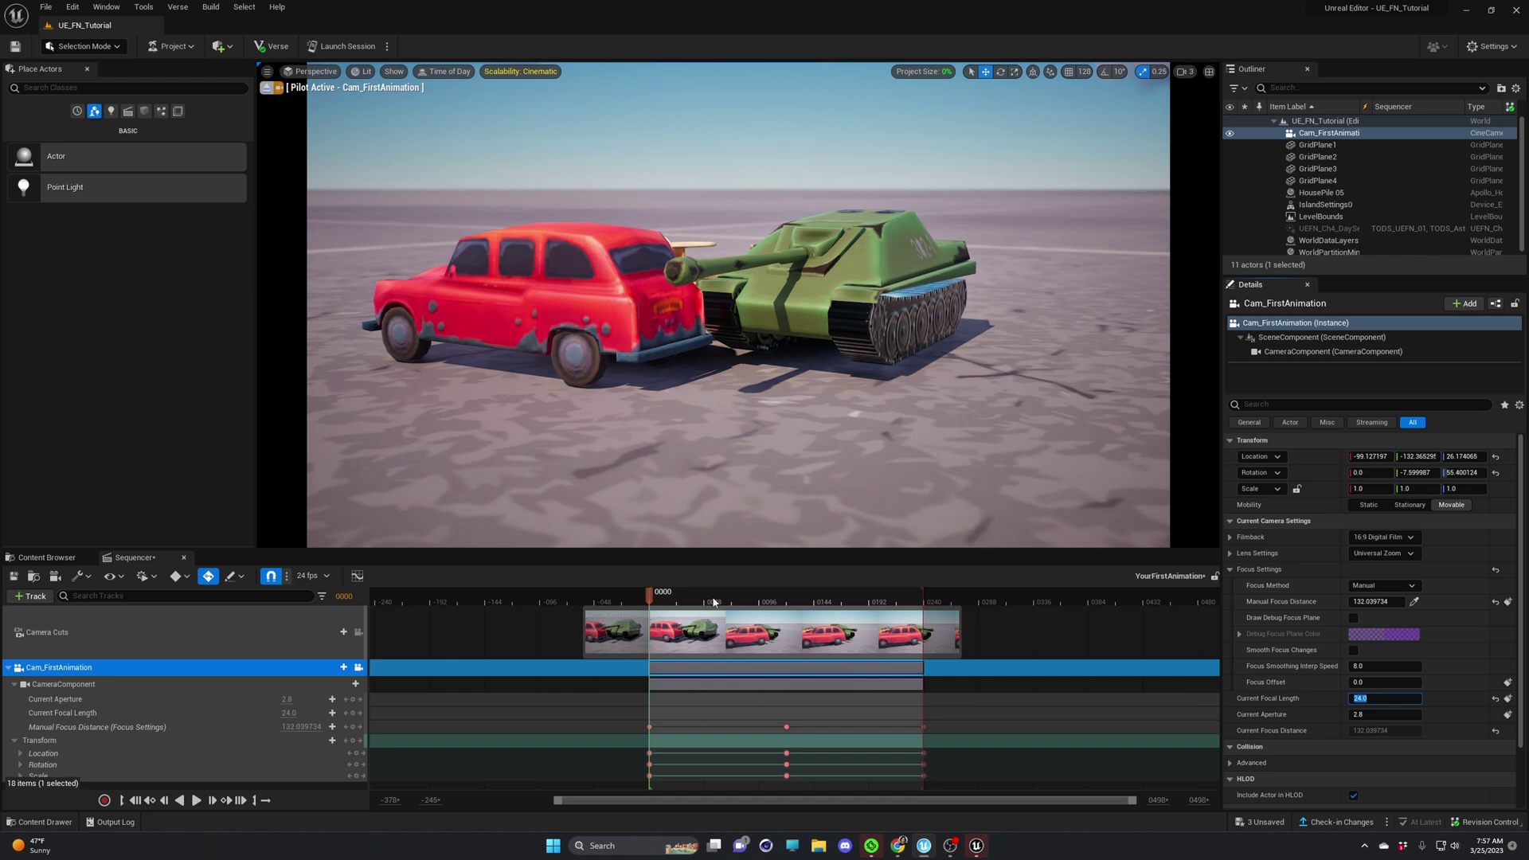
click(689, 548)
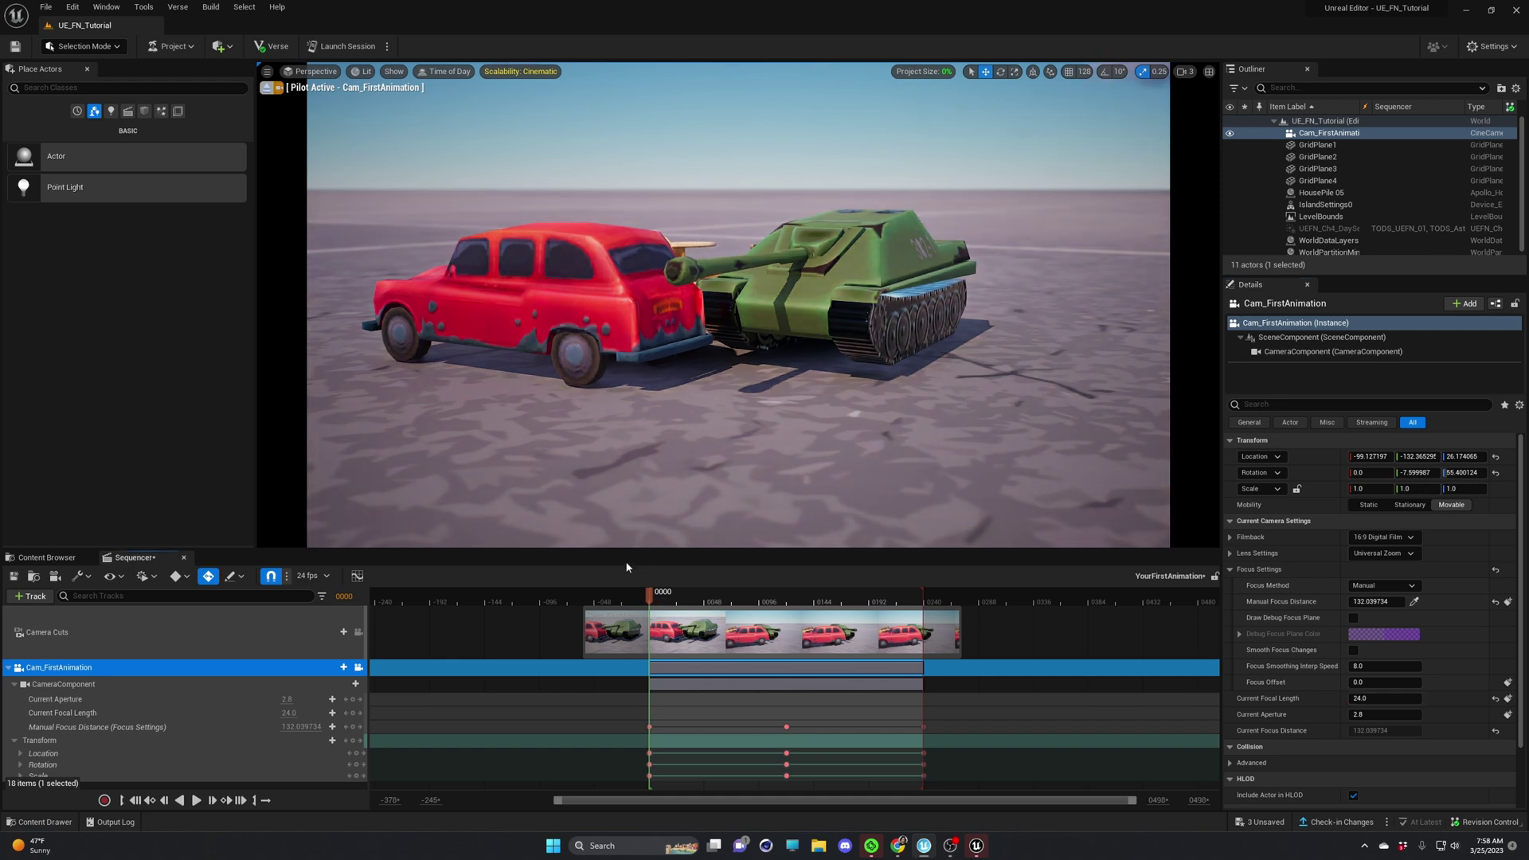
key(space)
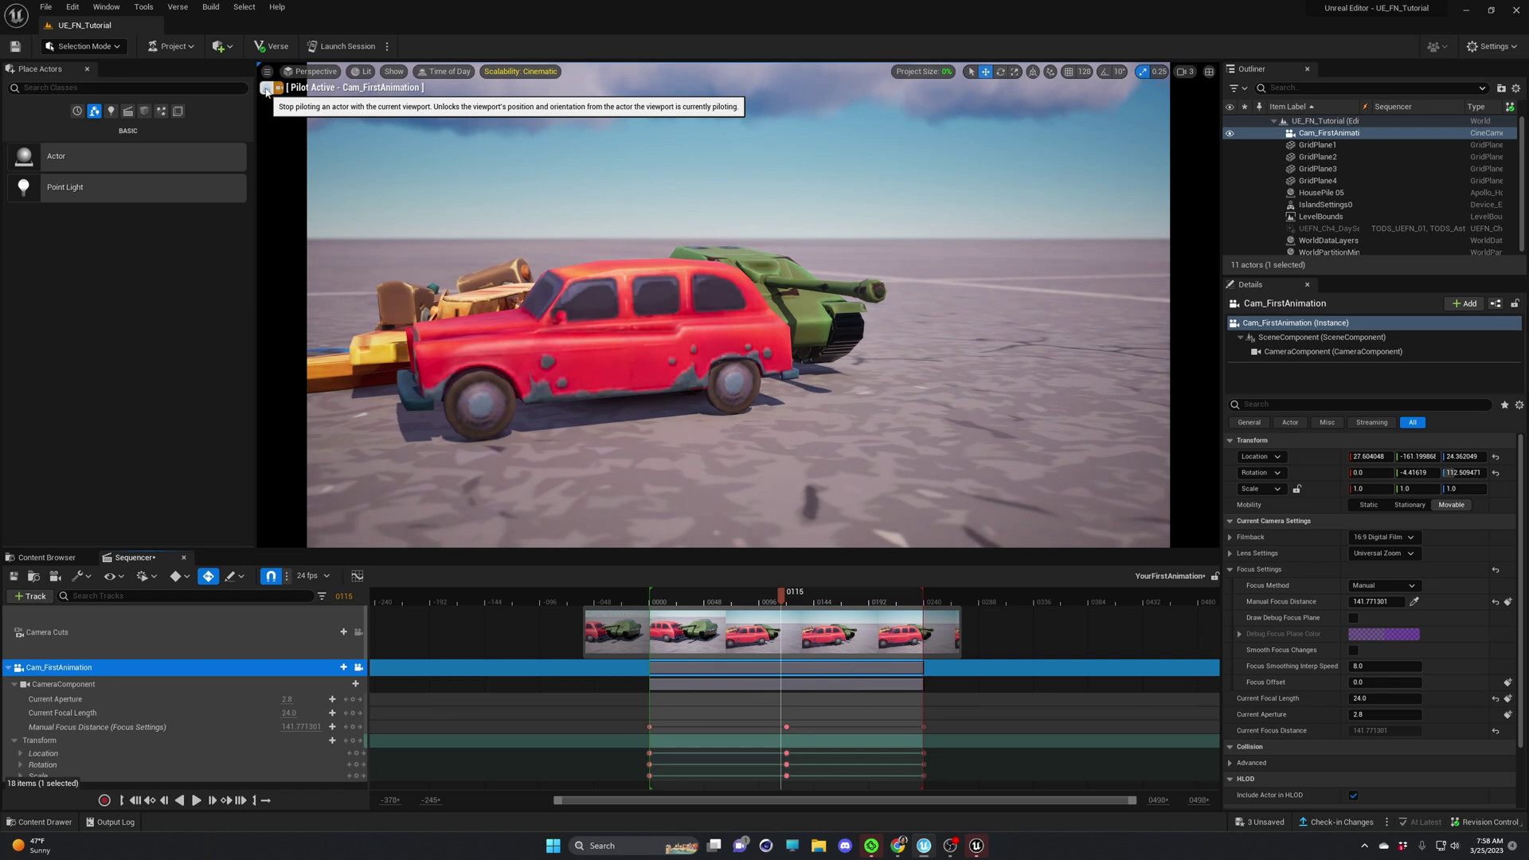
Stop piloting Cam_FirstAnimation and pull the editor view back from the cars.
click(266, 88)
key(s)
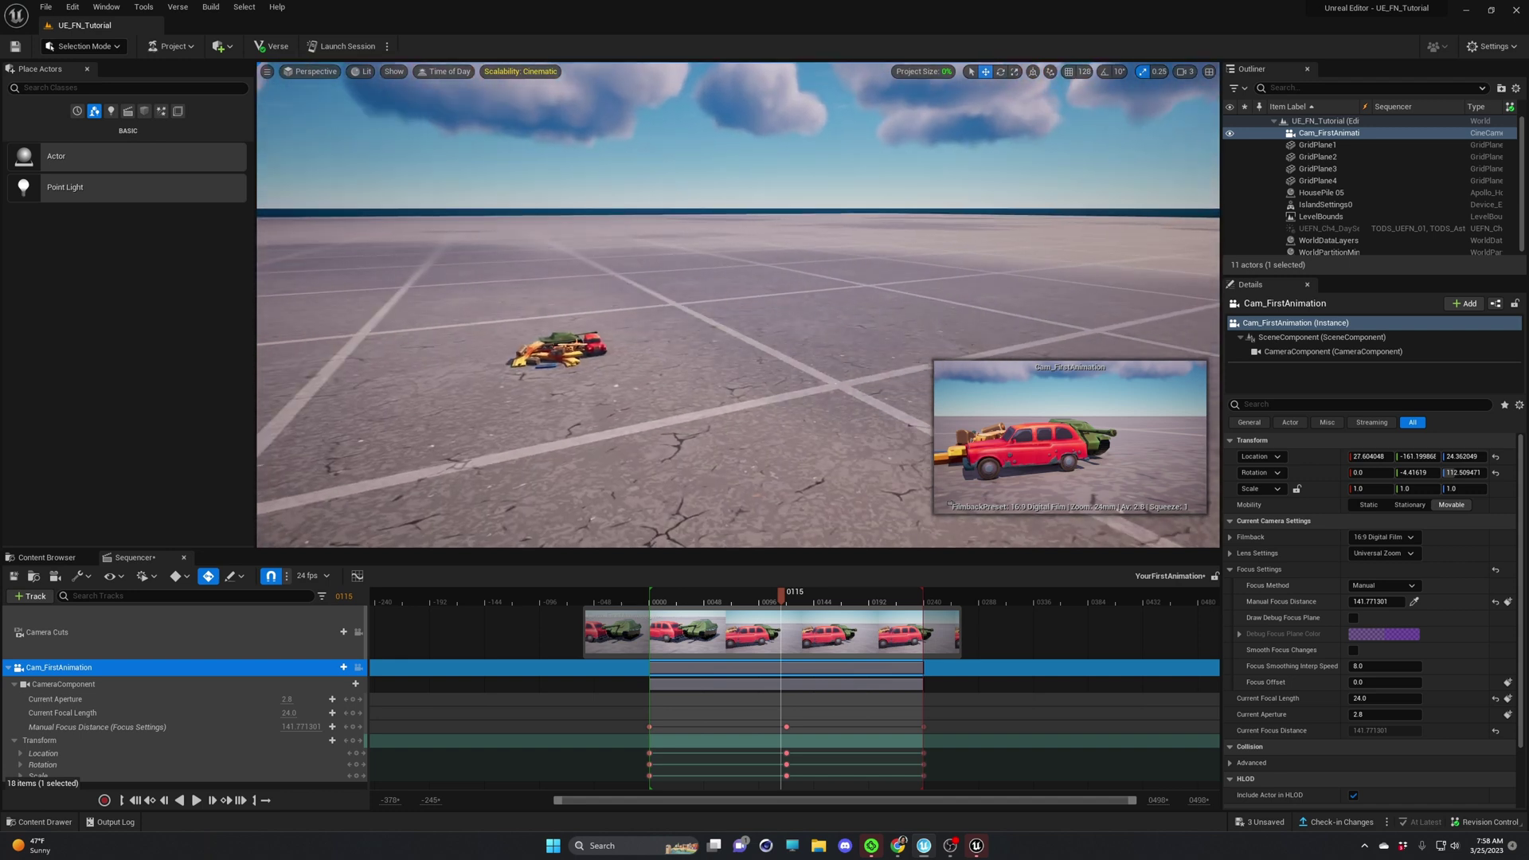
click(714, 366)
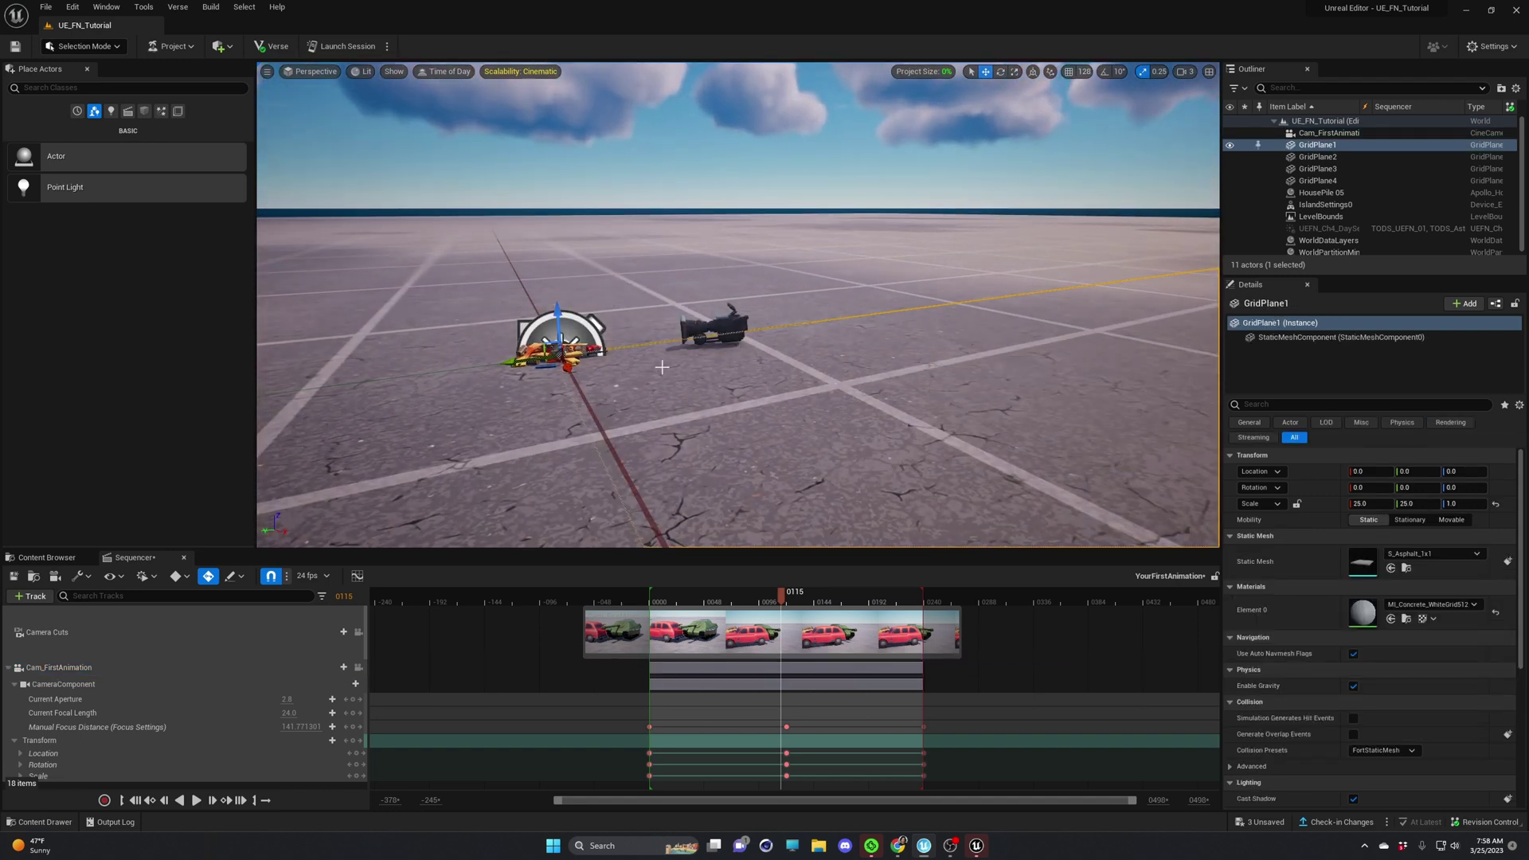
Select Cam_FirstAnimation and scrub the playhead to preview its orbit, ending at the first frame.
click(726, 325)
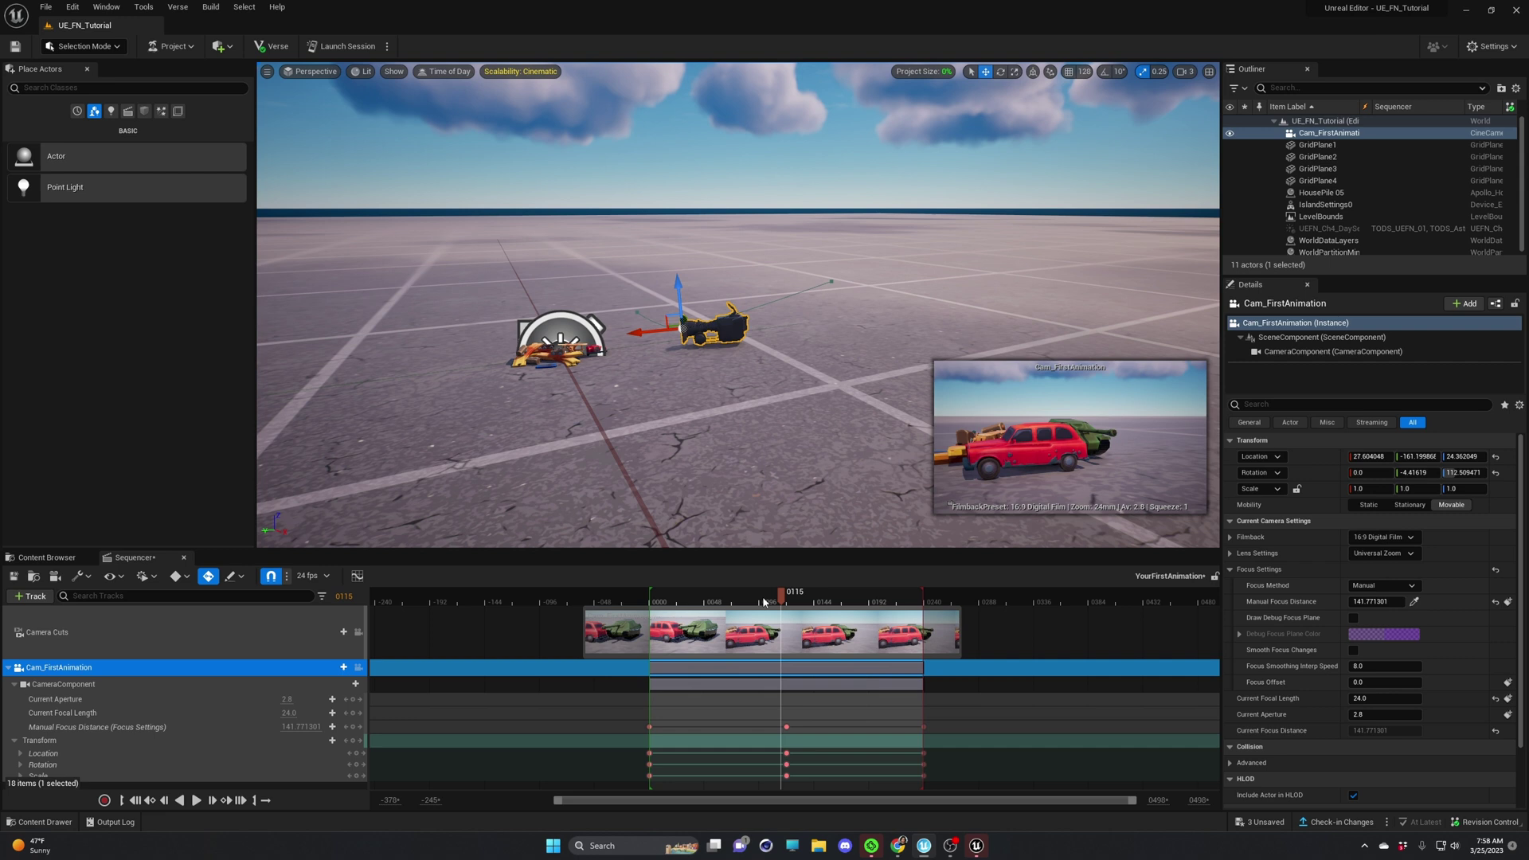
drag(780, 596, 850, 613)
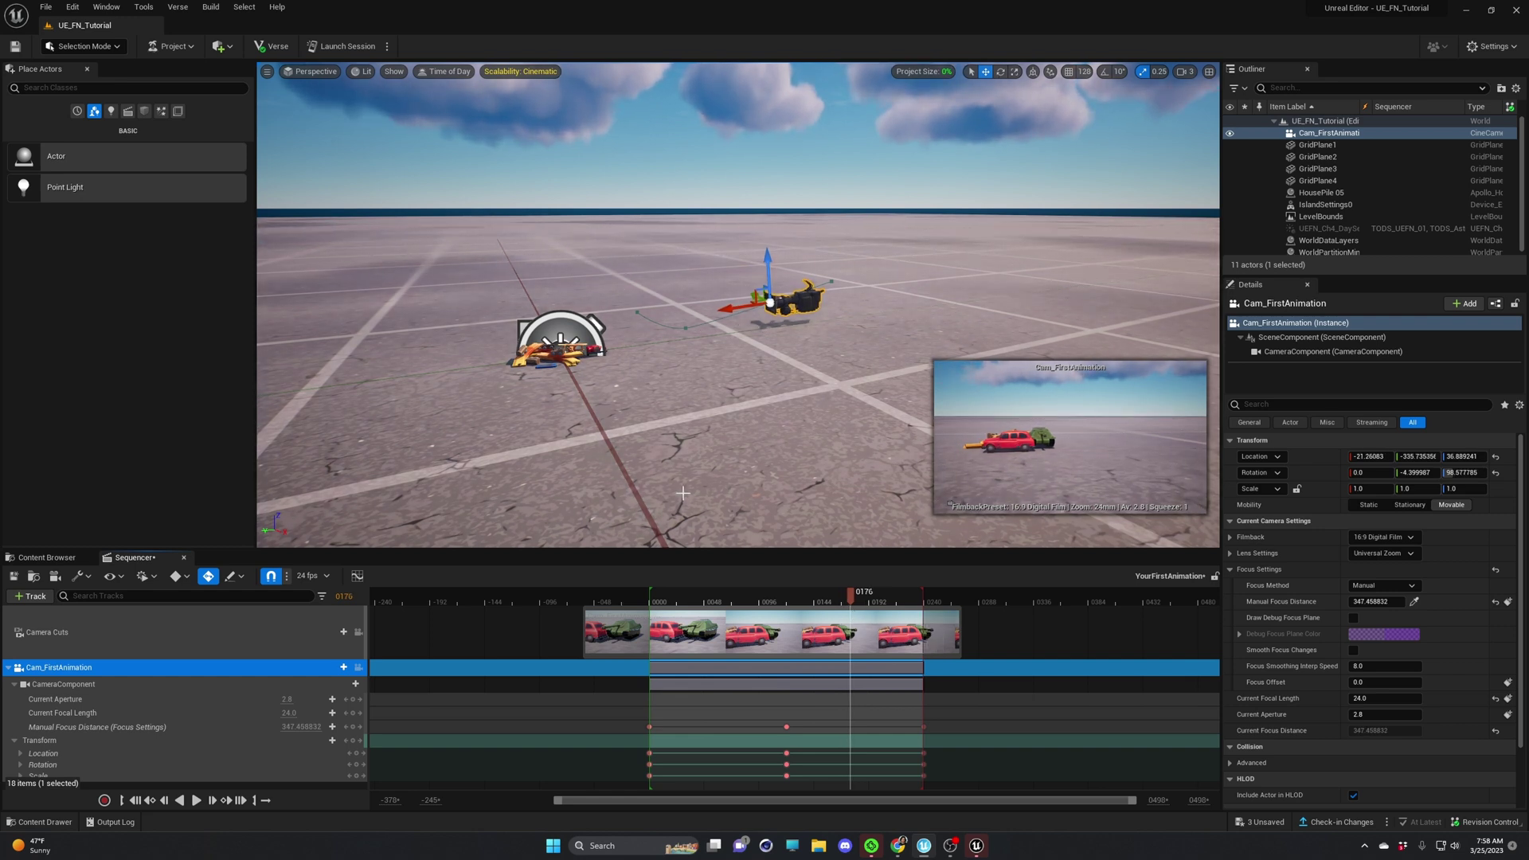
click(653, 595)
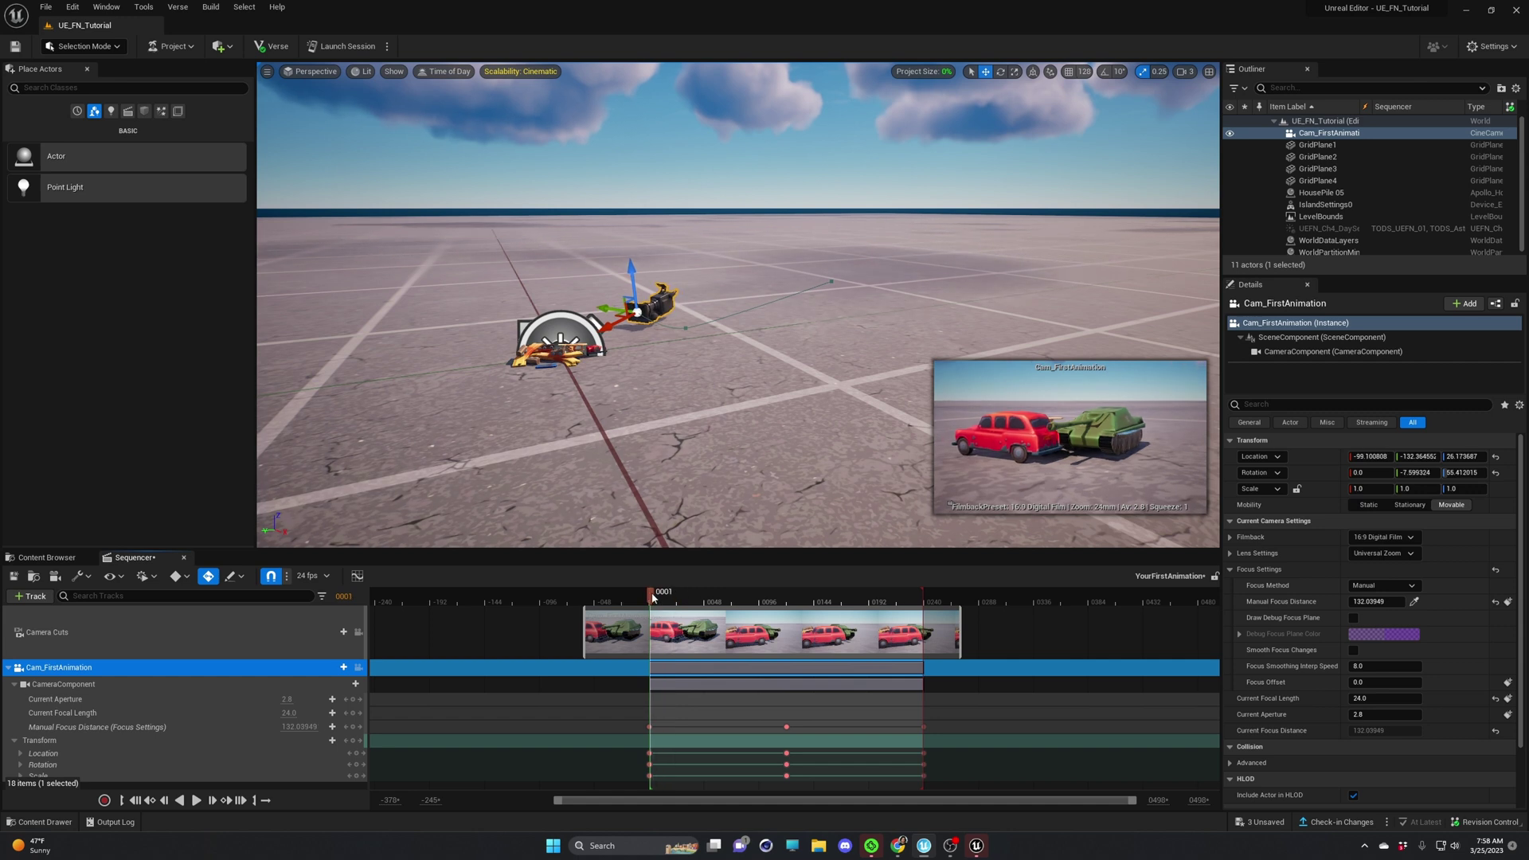
drag(651, 597, 649, 597)
click(624, 392)
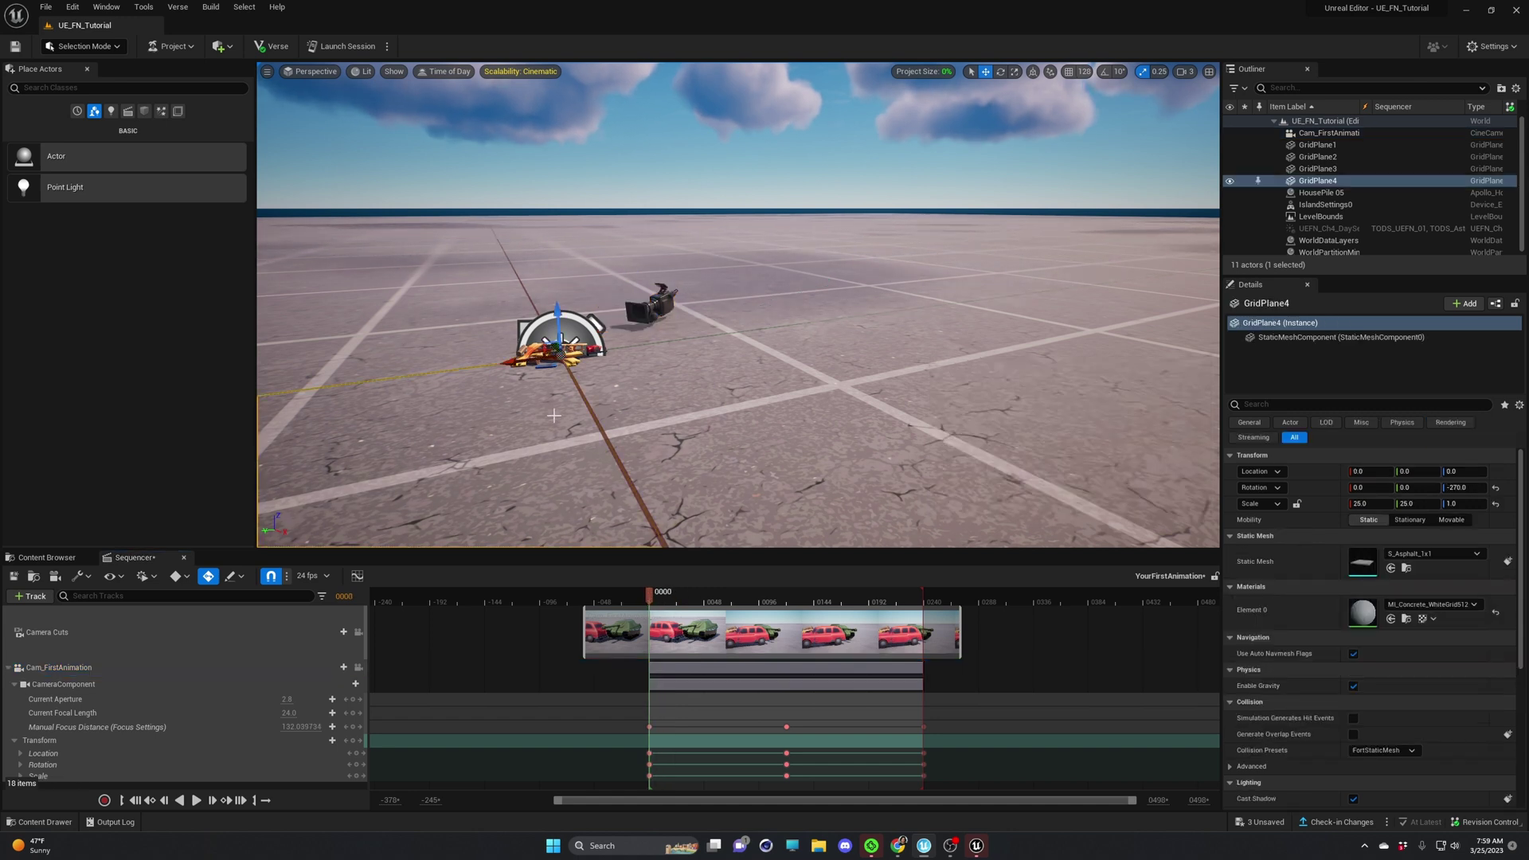
Search the Fortnite Devices folder for 'player' and drag a Player Spawner into the level.
mouse_move(625, 392)
right_down()
mouse_move(558, 374)
mouse_move(614, 416)
right_up()
click(46, 558)
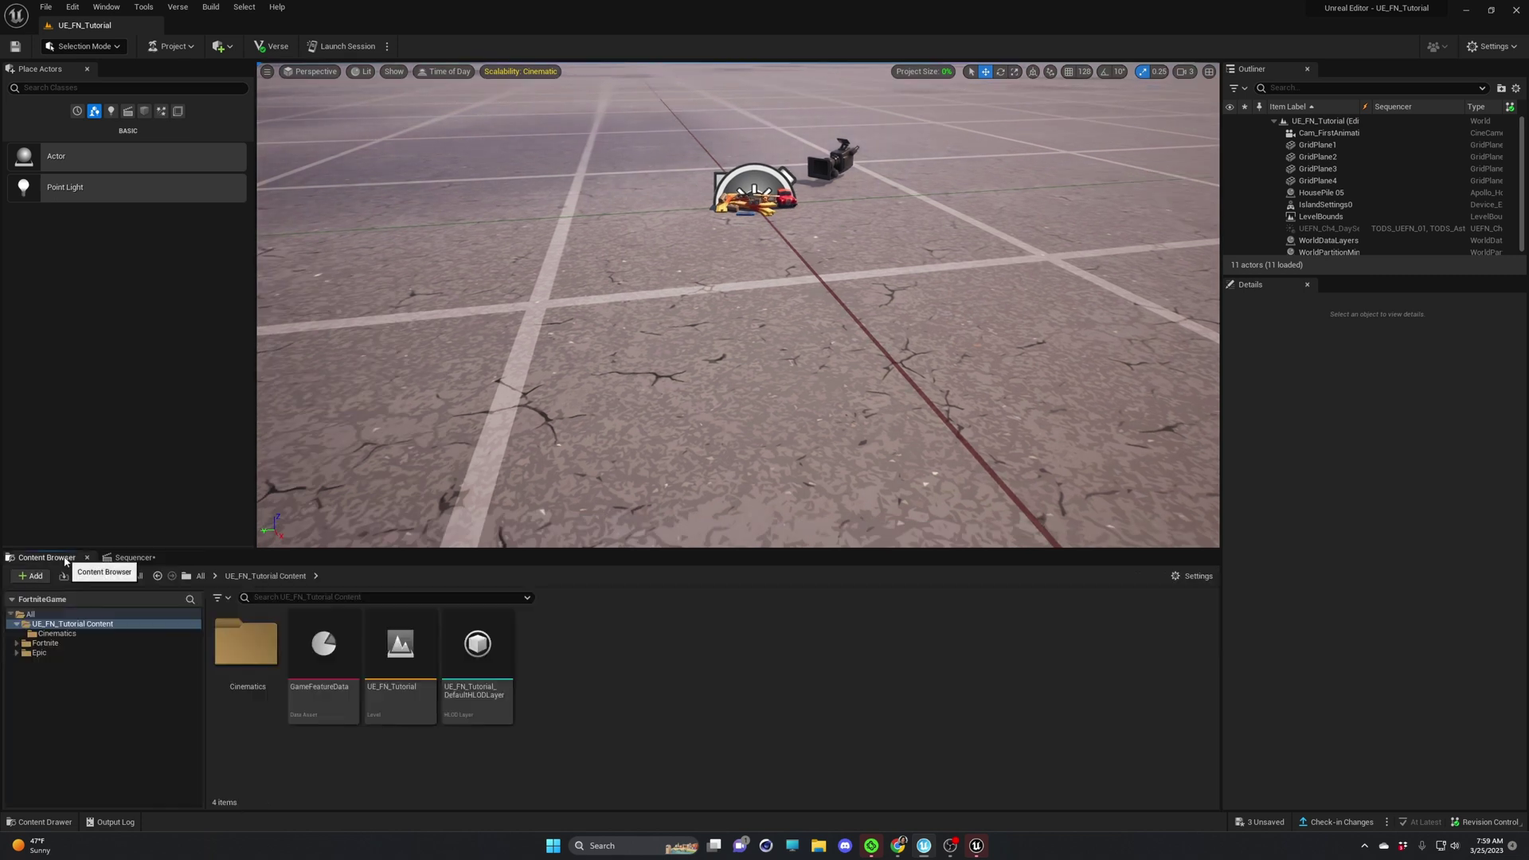
click(46, 643)
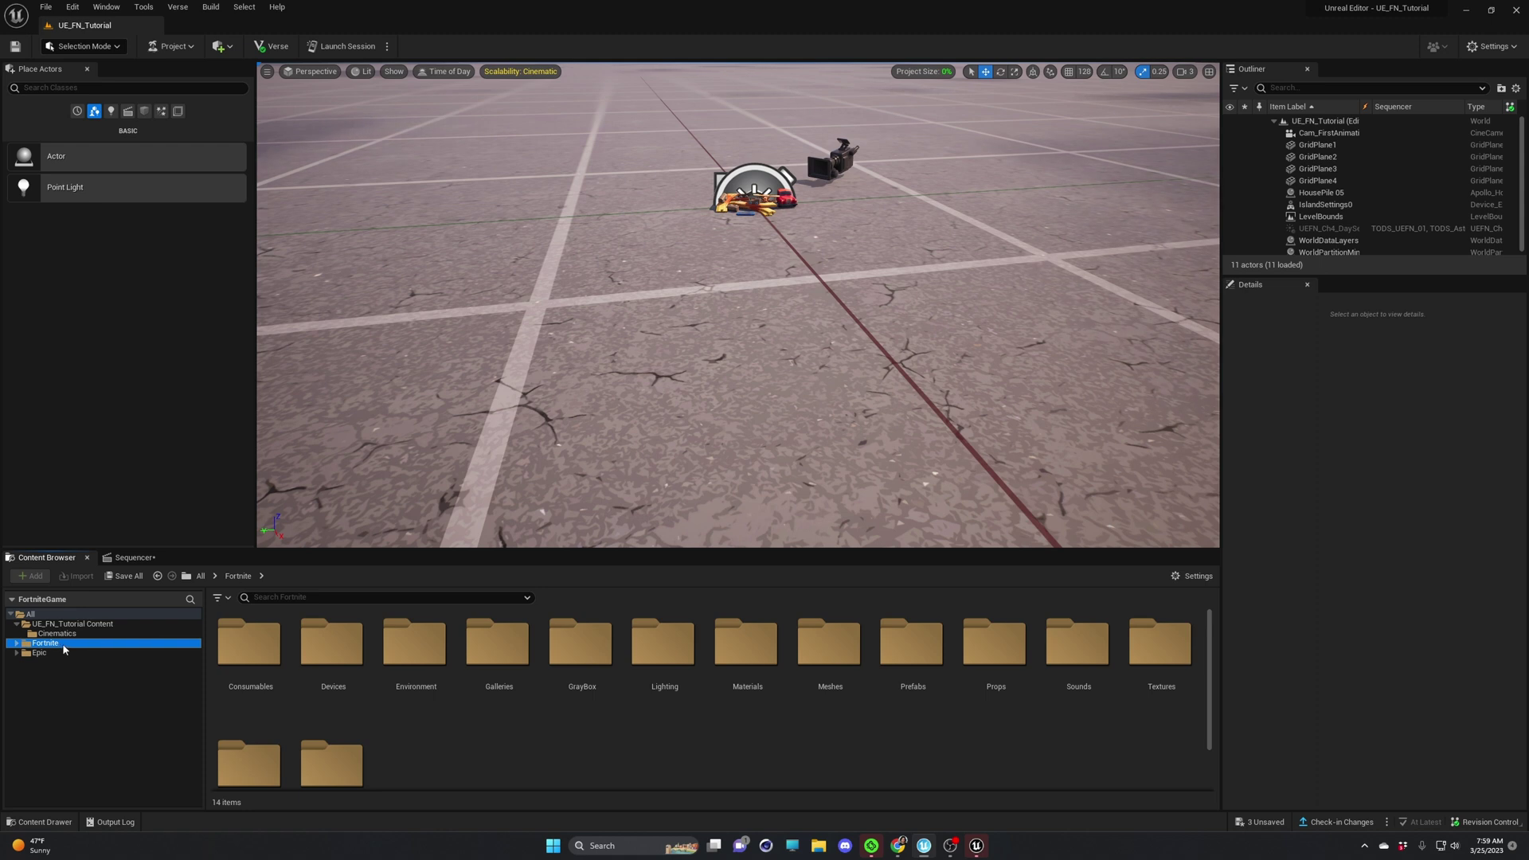
double_click(359, 634)
click(346, 598)
text(player)
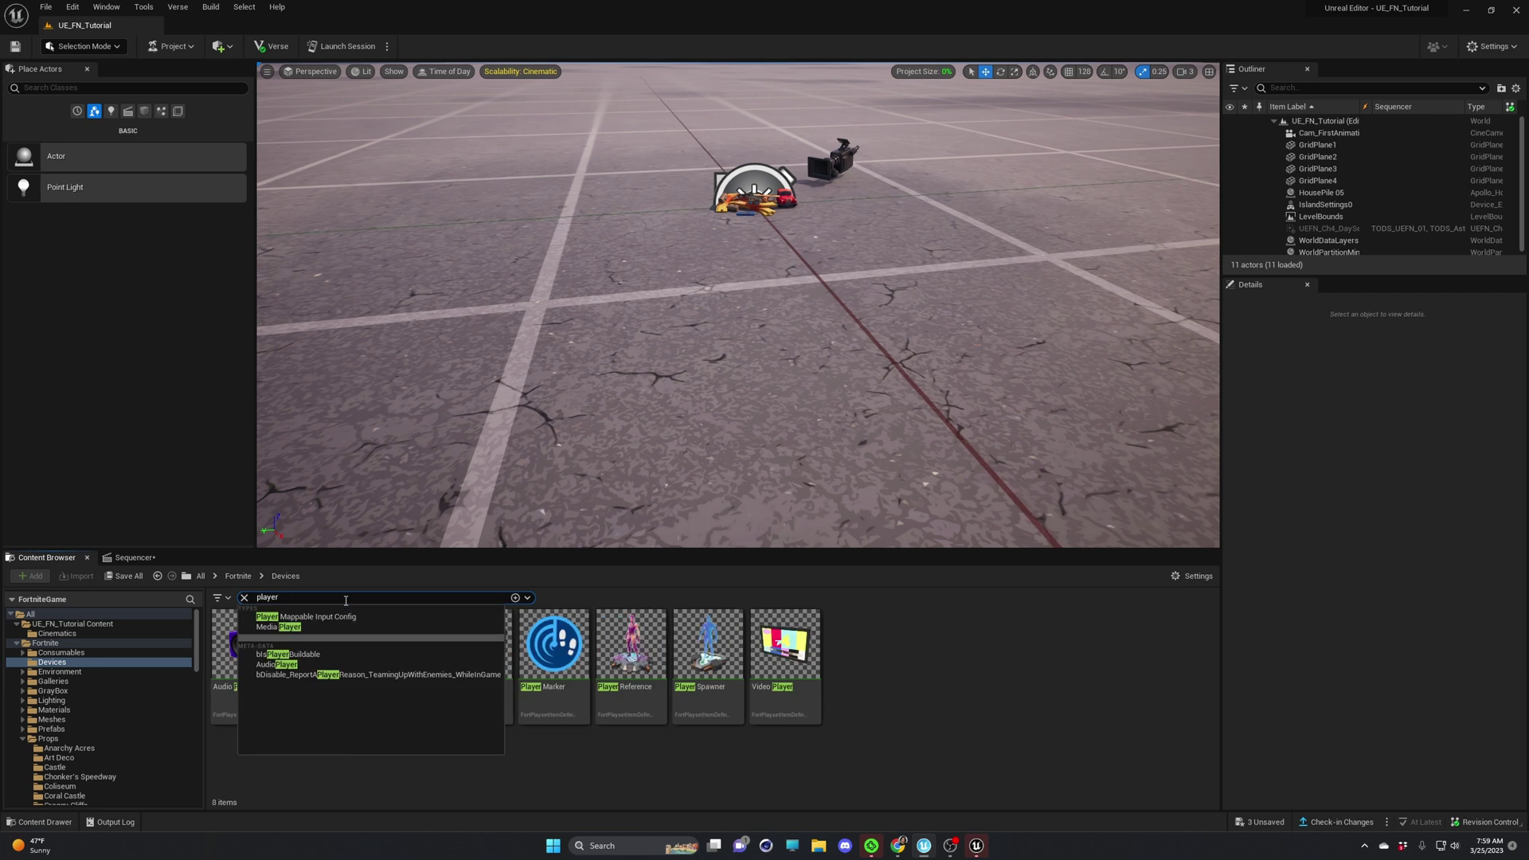
drag(707, 645, 478, 285)
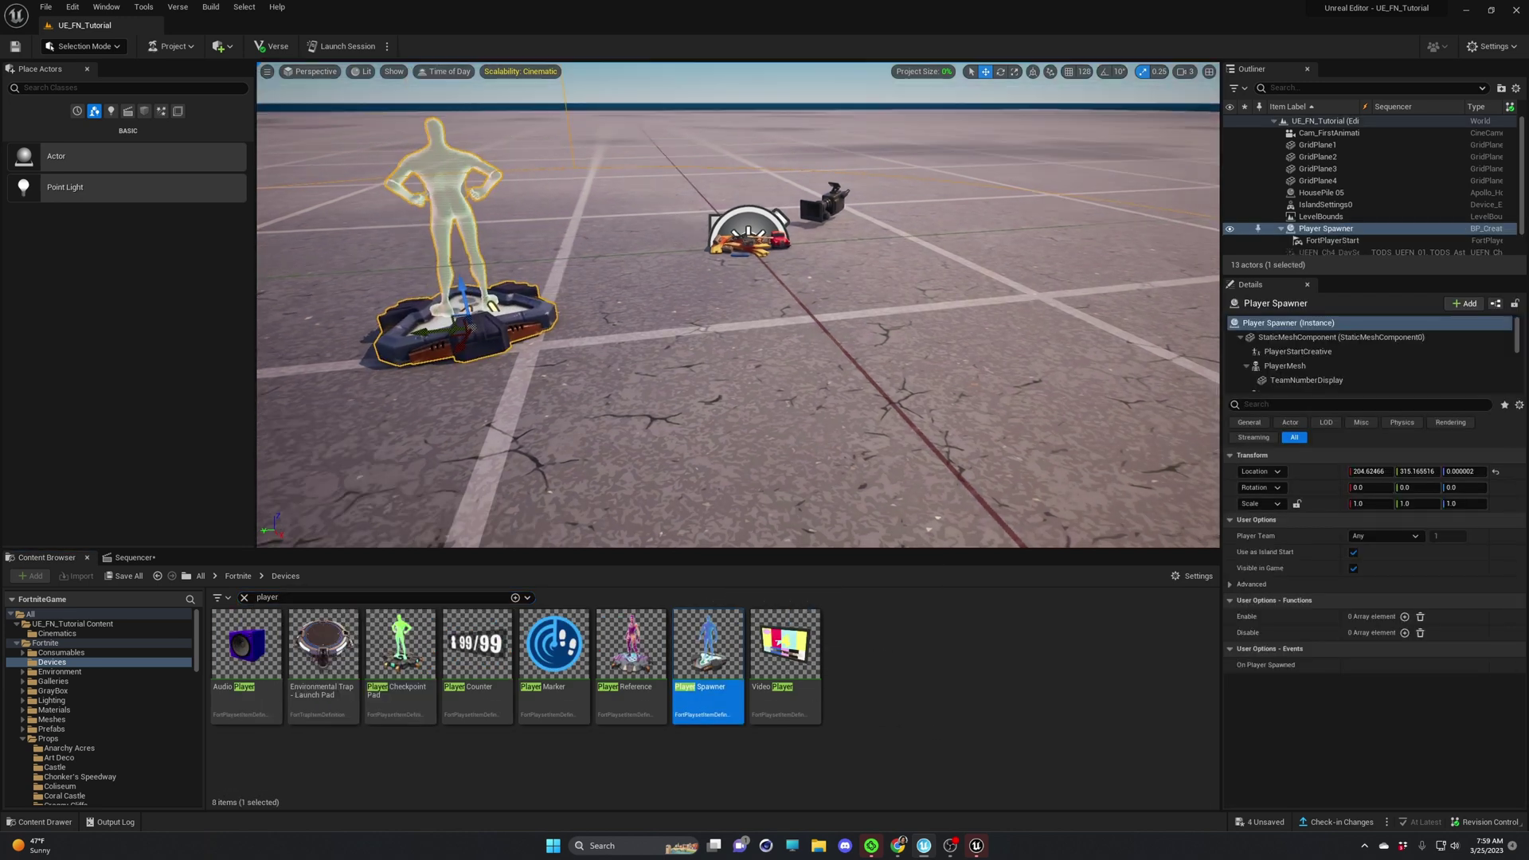
Search 'cinem', place a Cinematic Sequence Device and reset its location to the world origin.
key(f)
click(245, 598)
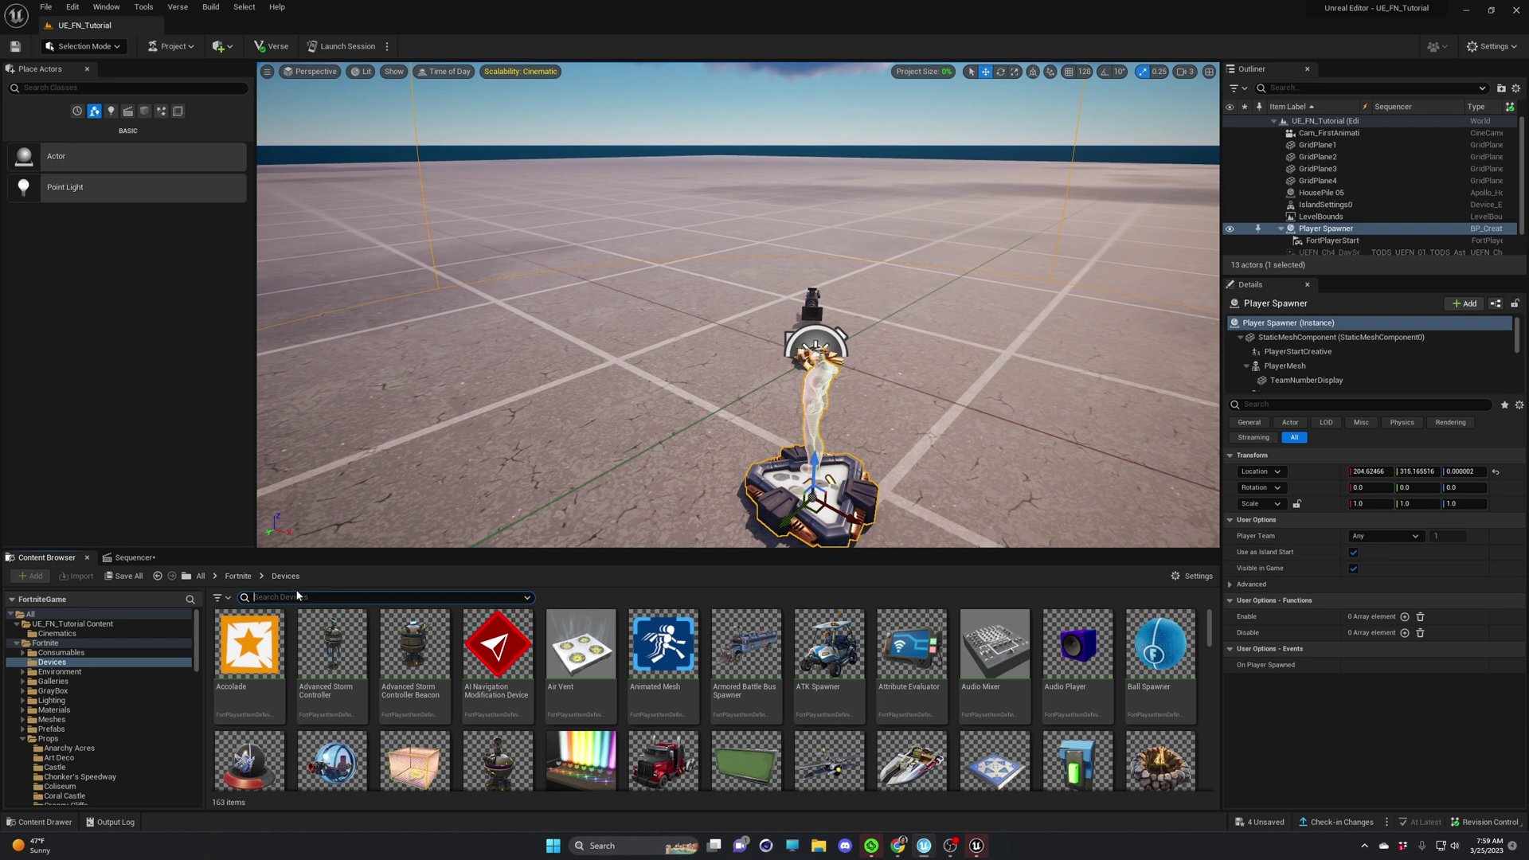
text(cine)
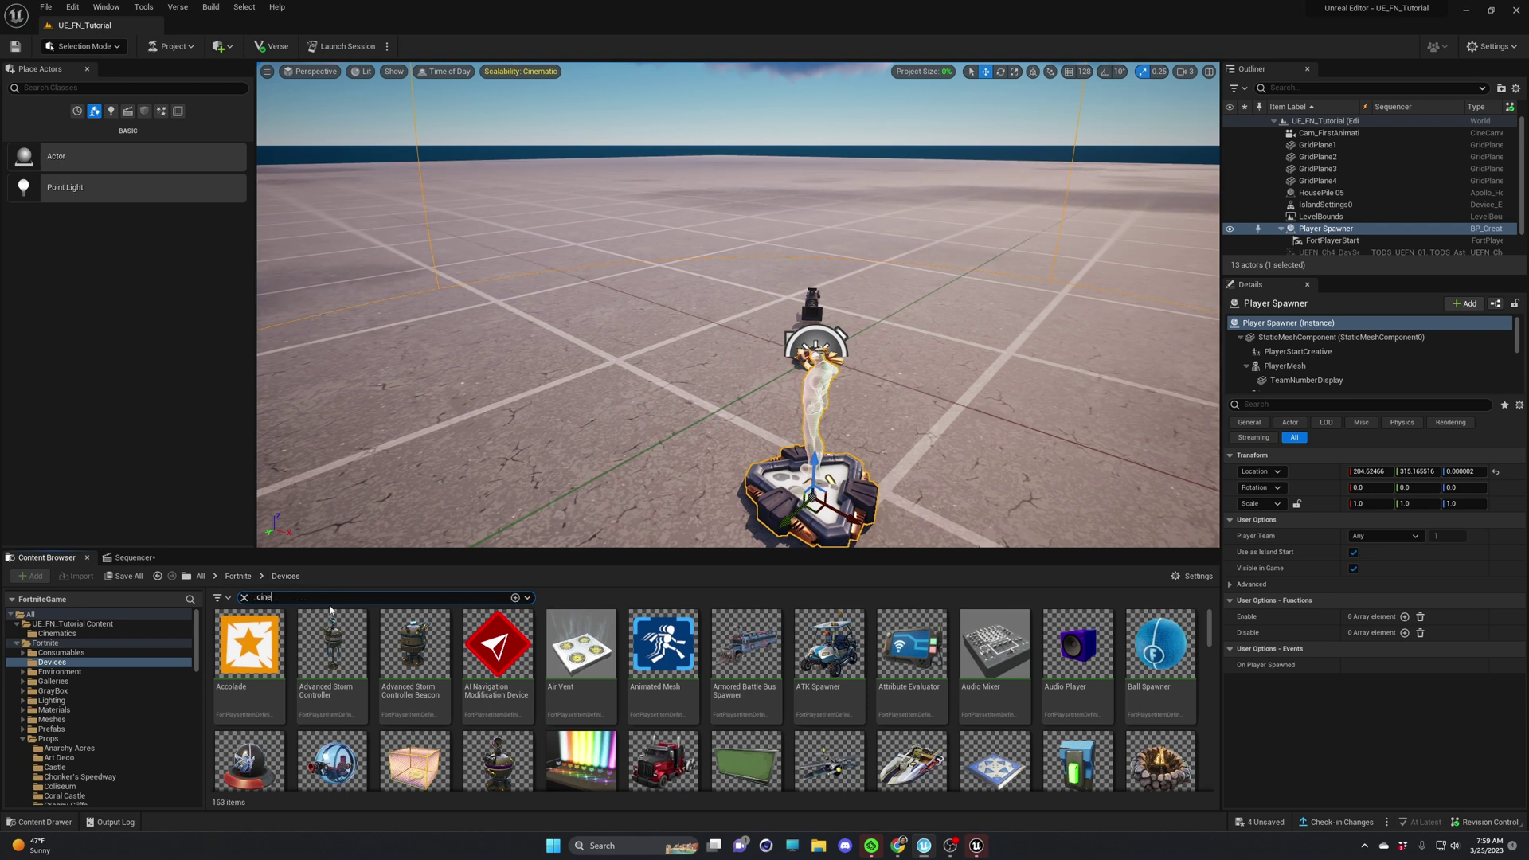
text(m)
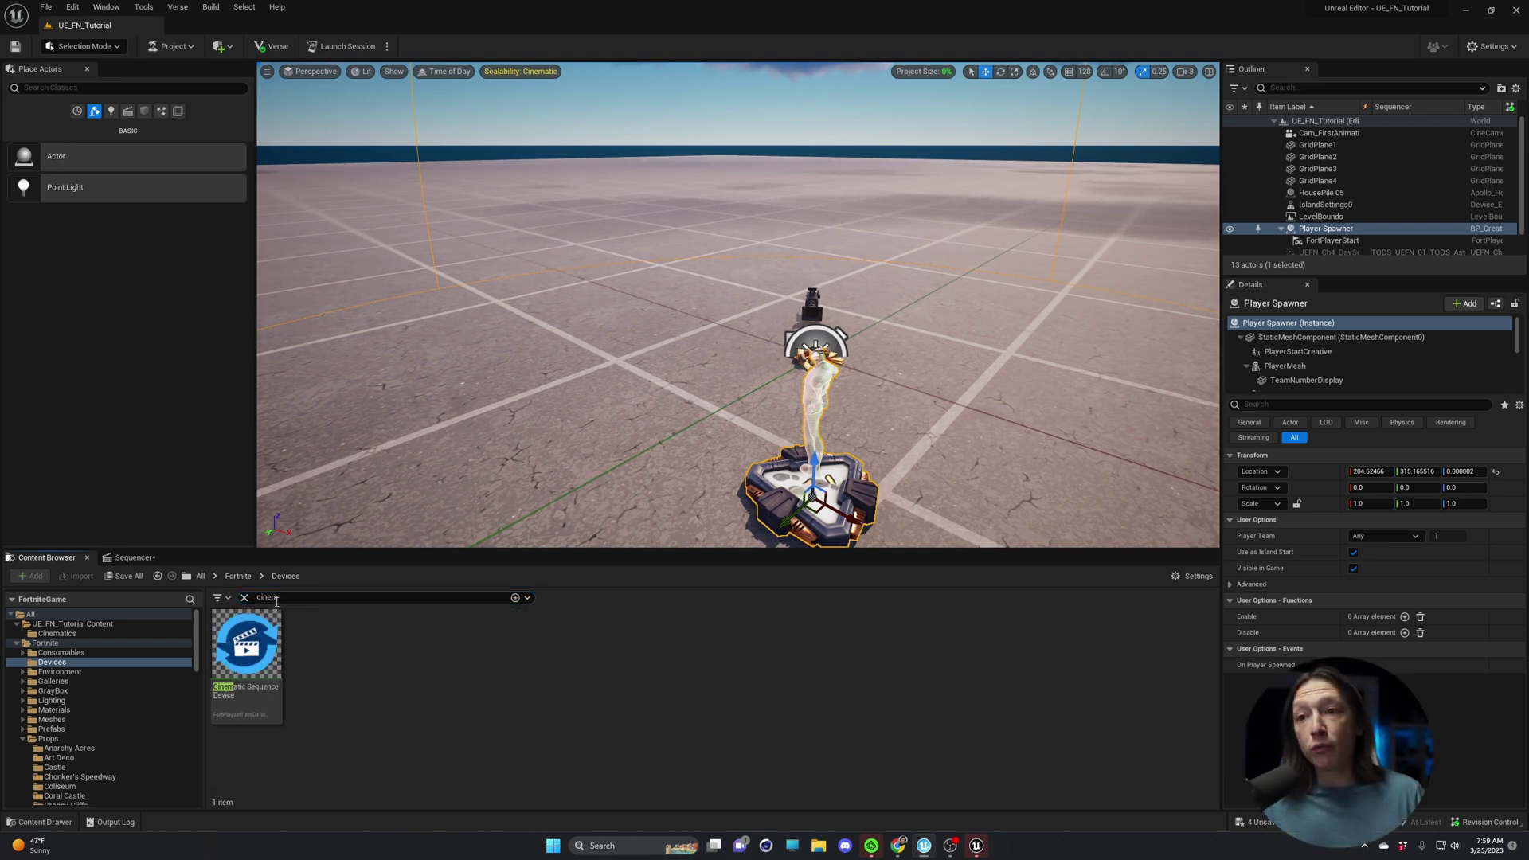
mouse_move(255, 651)
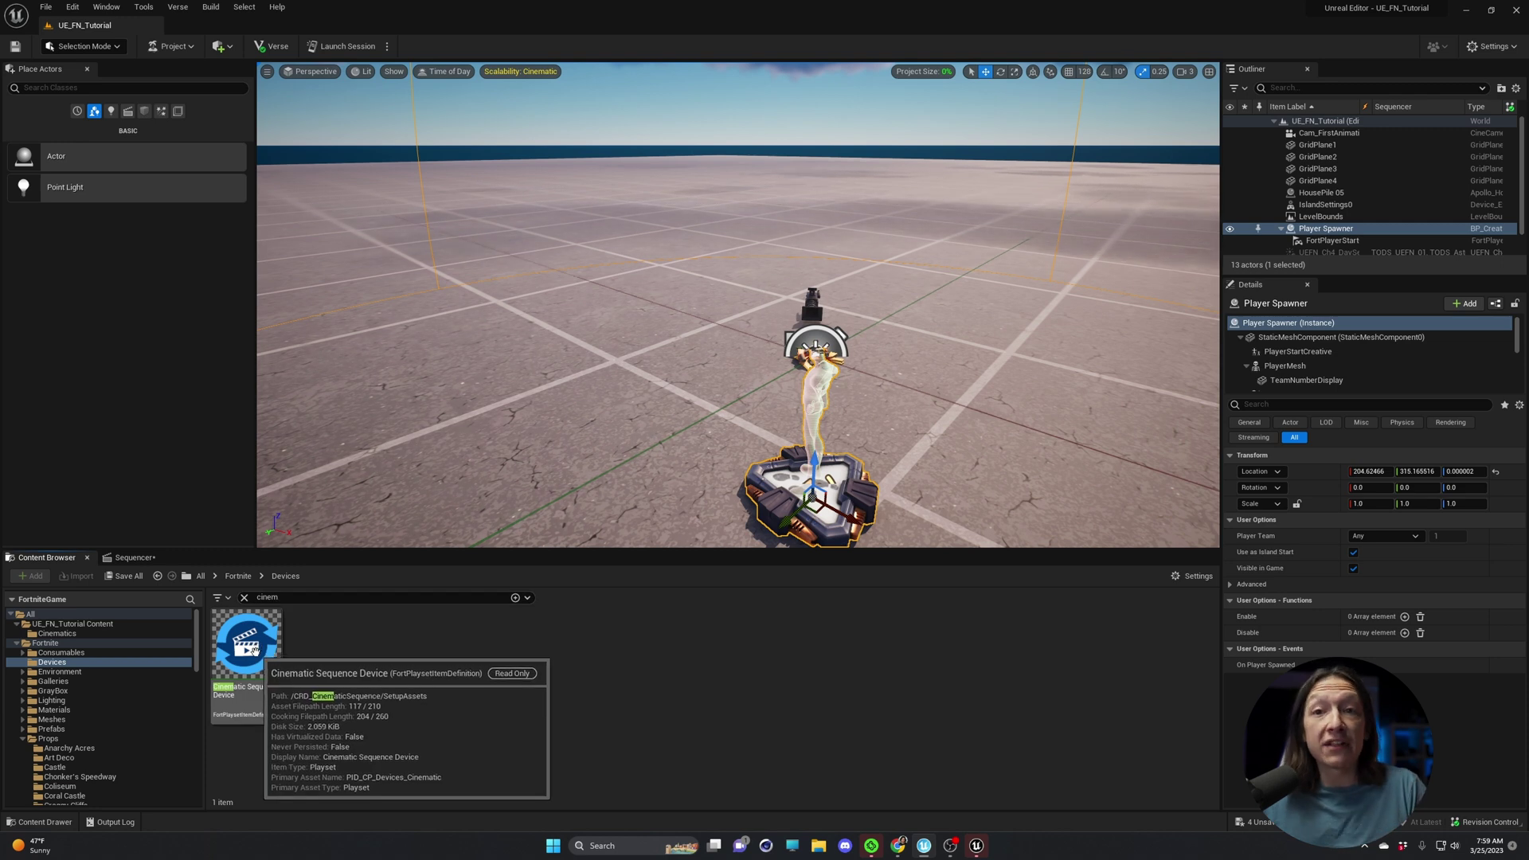
drag(255, 651, 660, 379)
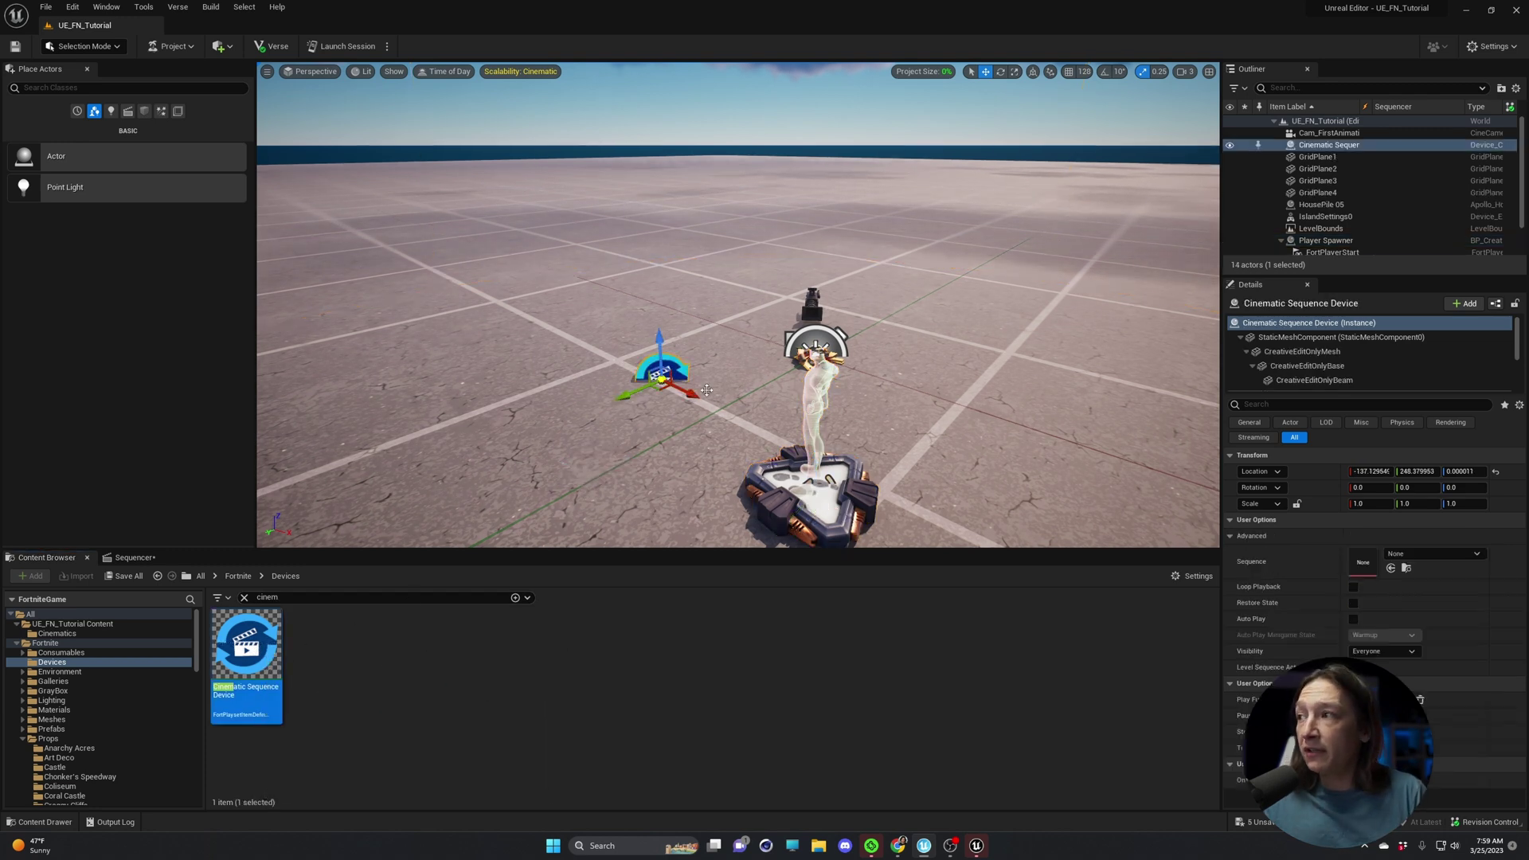
click(1495, 471)
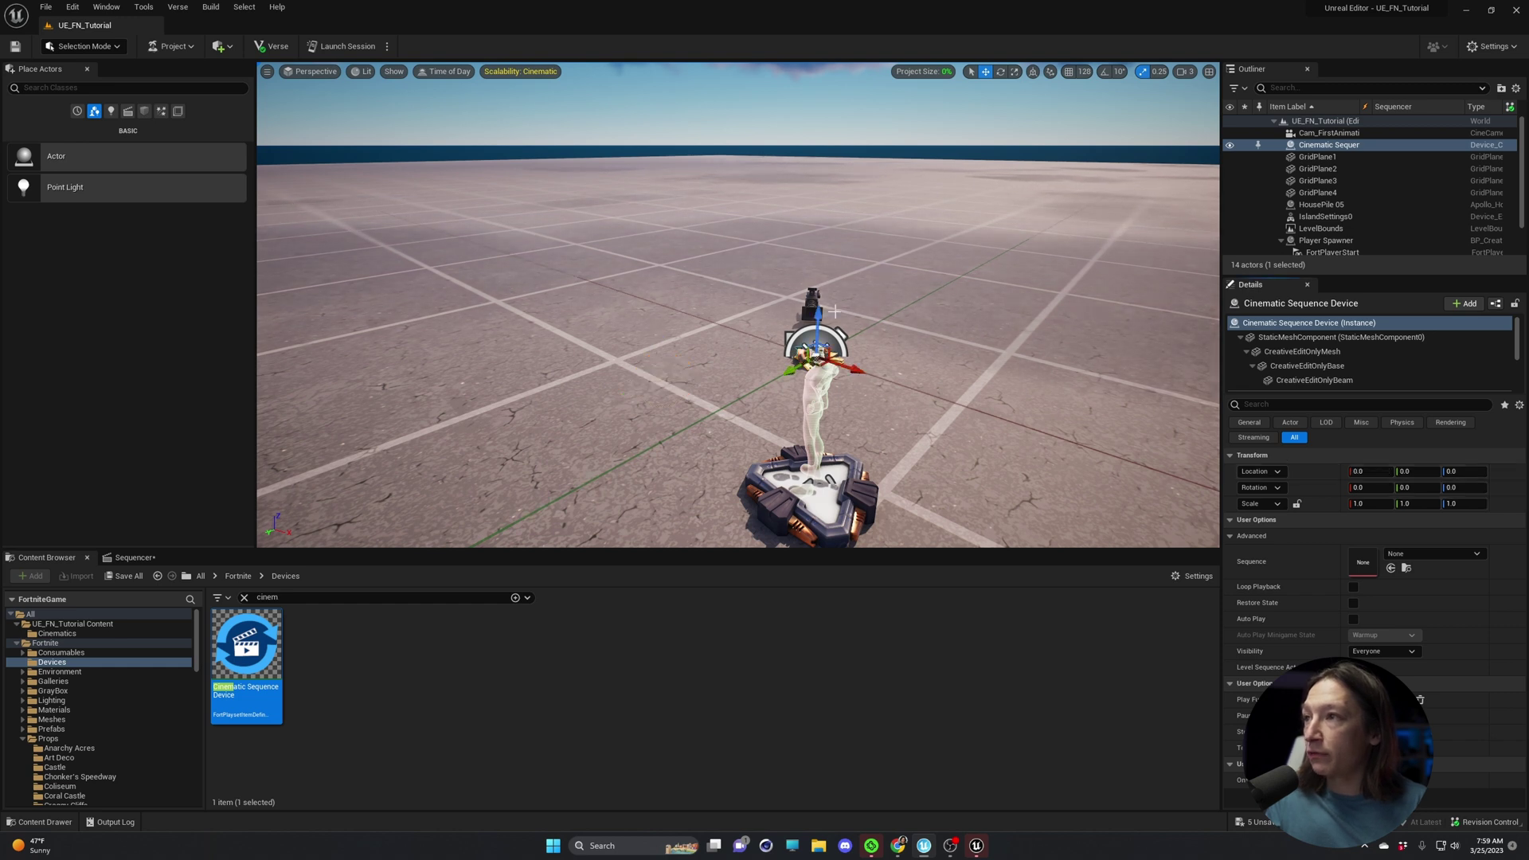
Set the device's Sequence to YourFirstAnimation.
right_drag(833, 312, 892, 331)
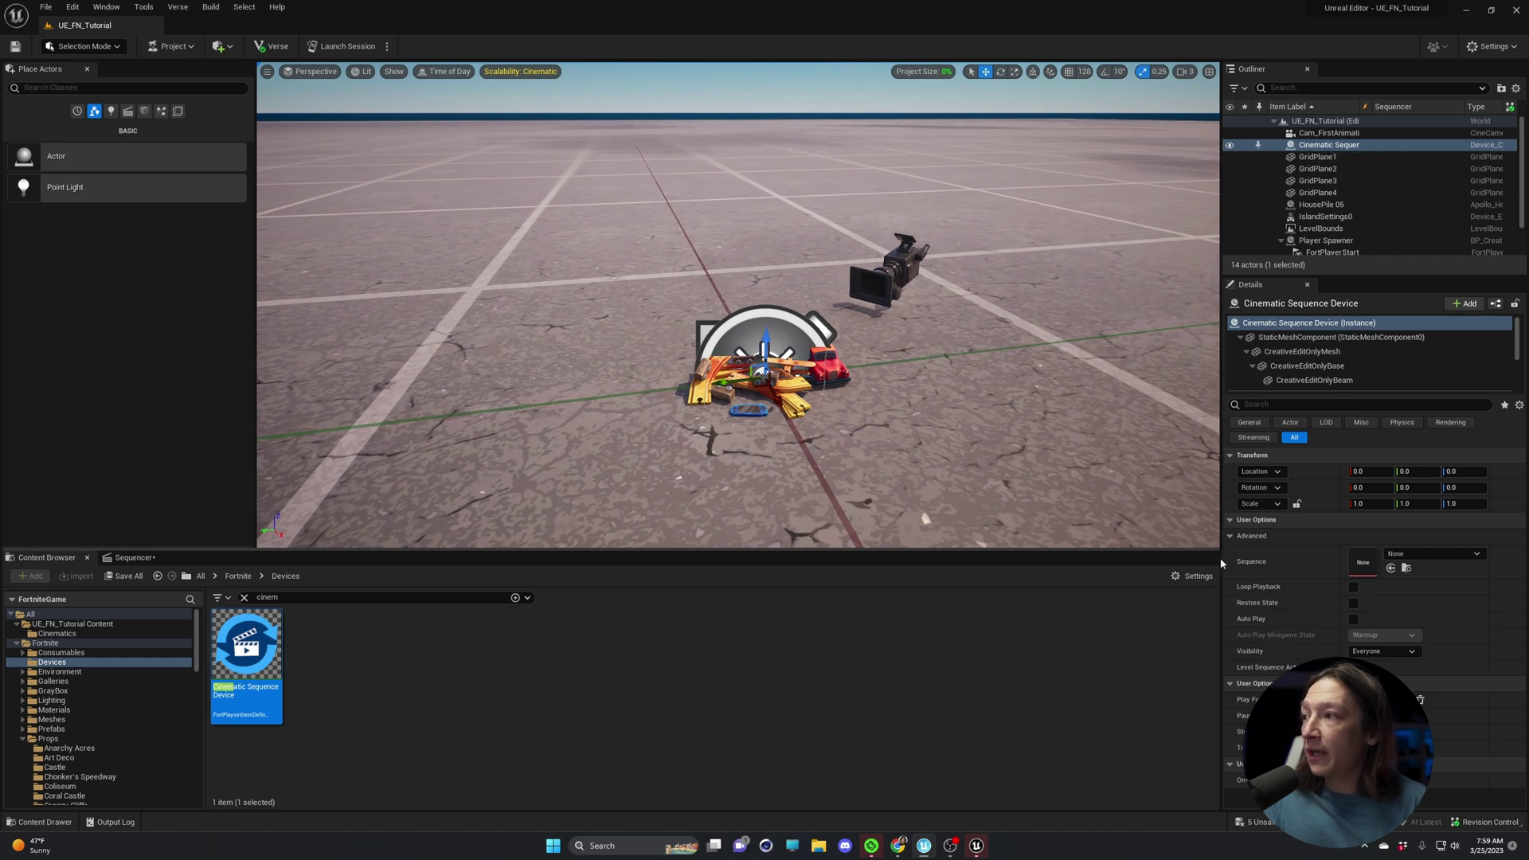
click(1430, 554)
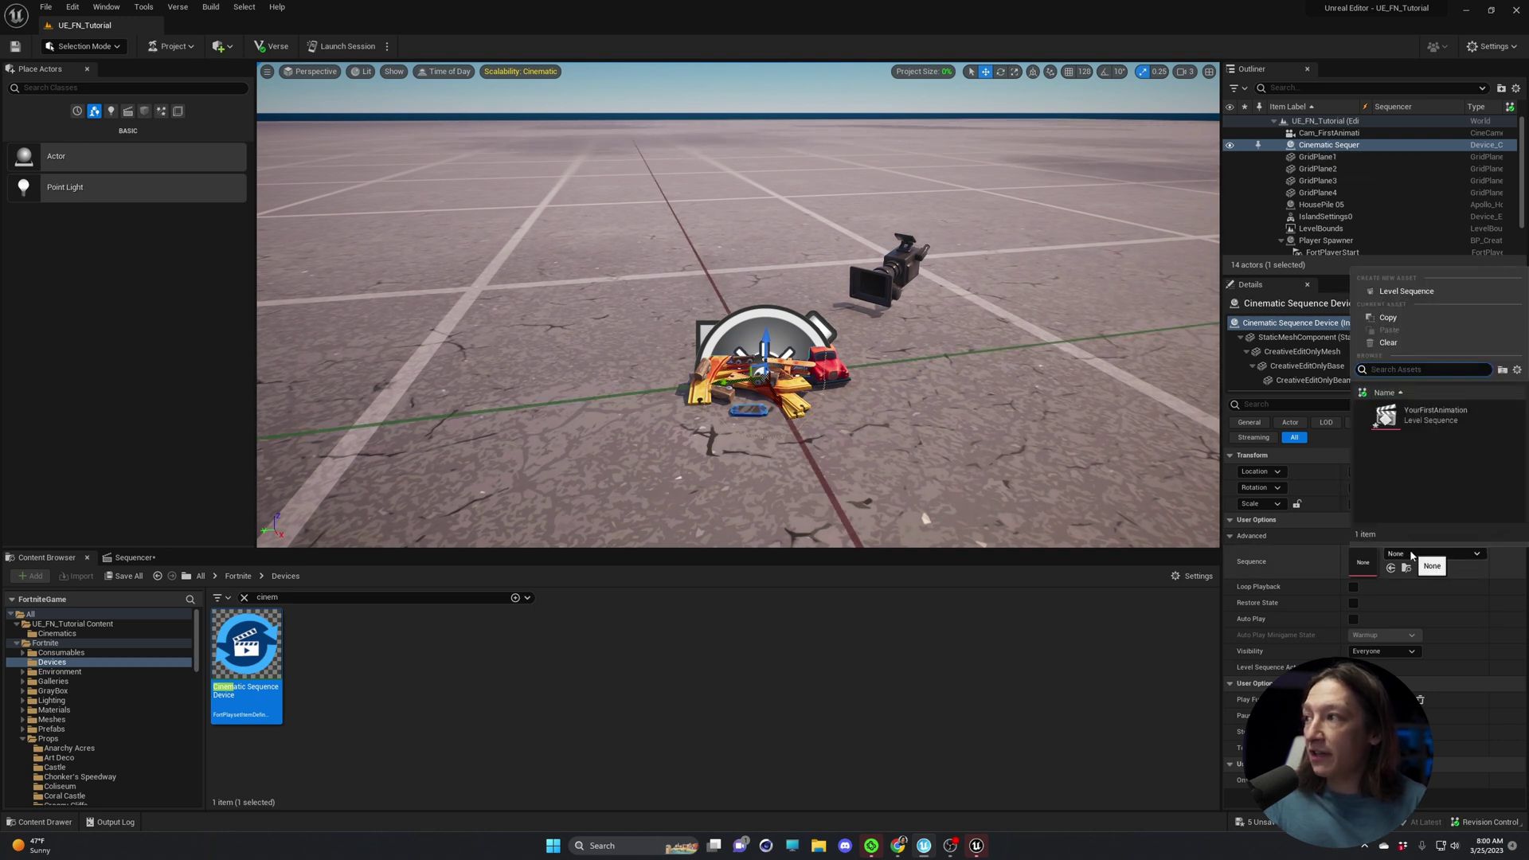
click(1419, 423)
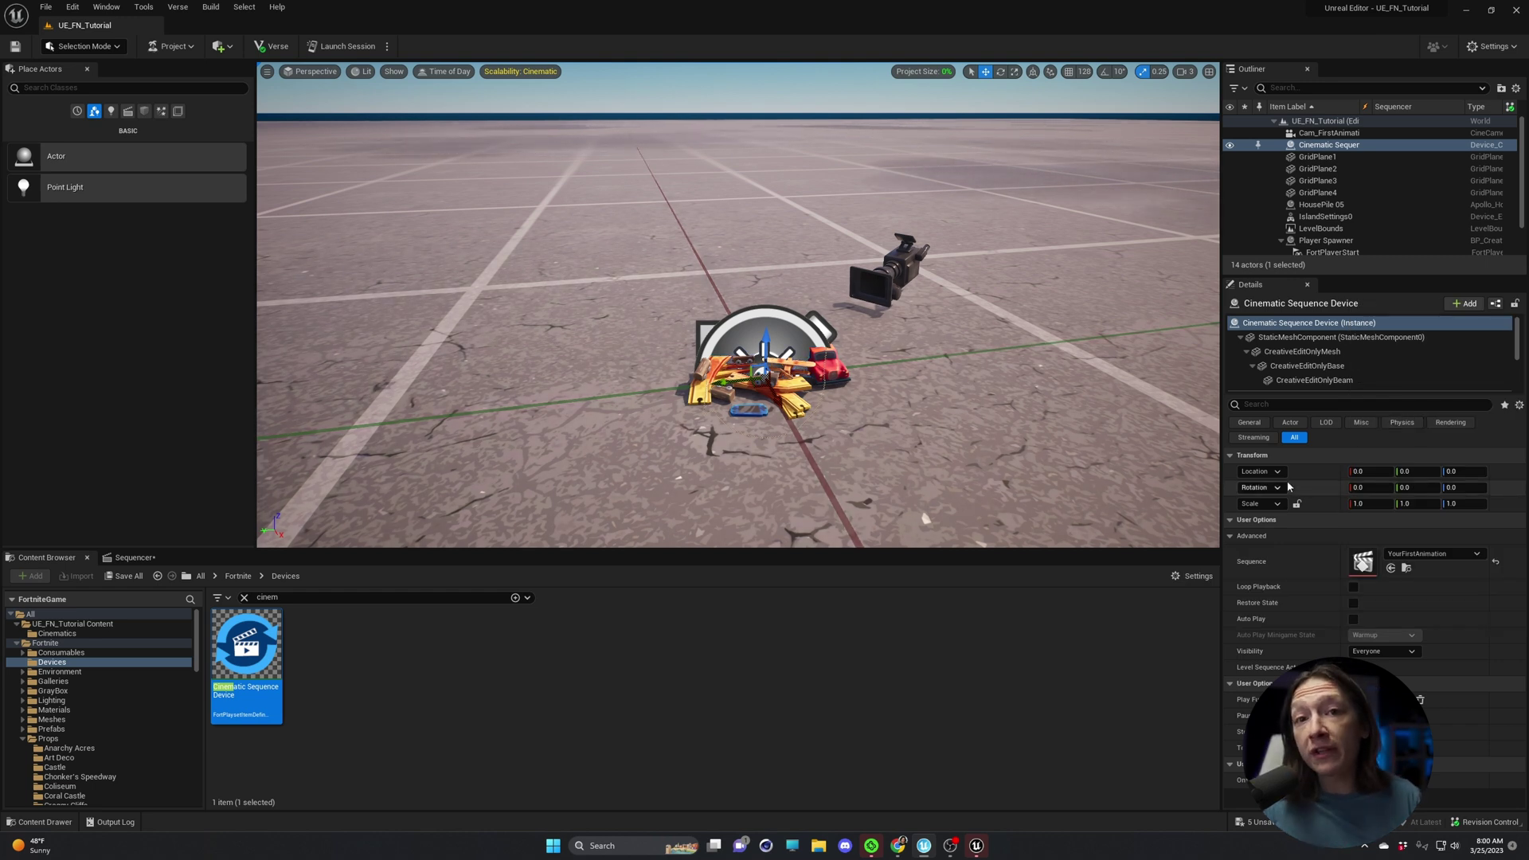
click(243, 578)
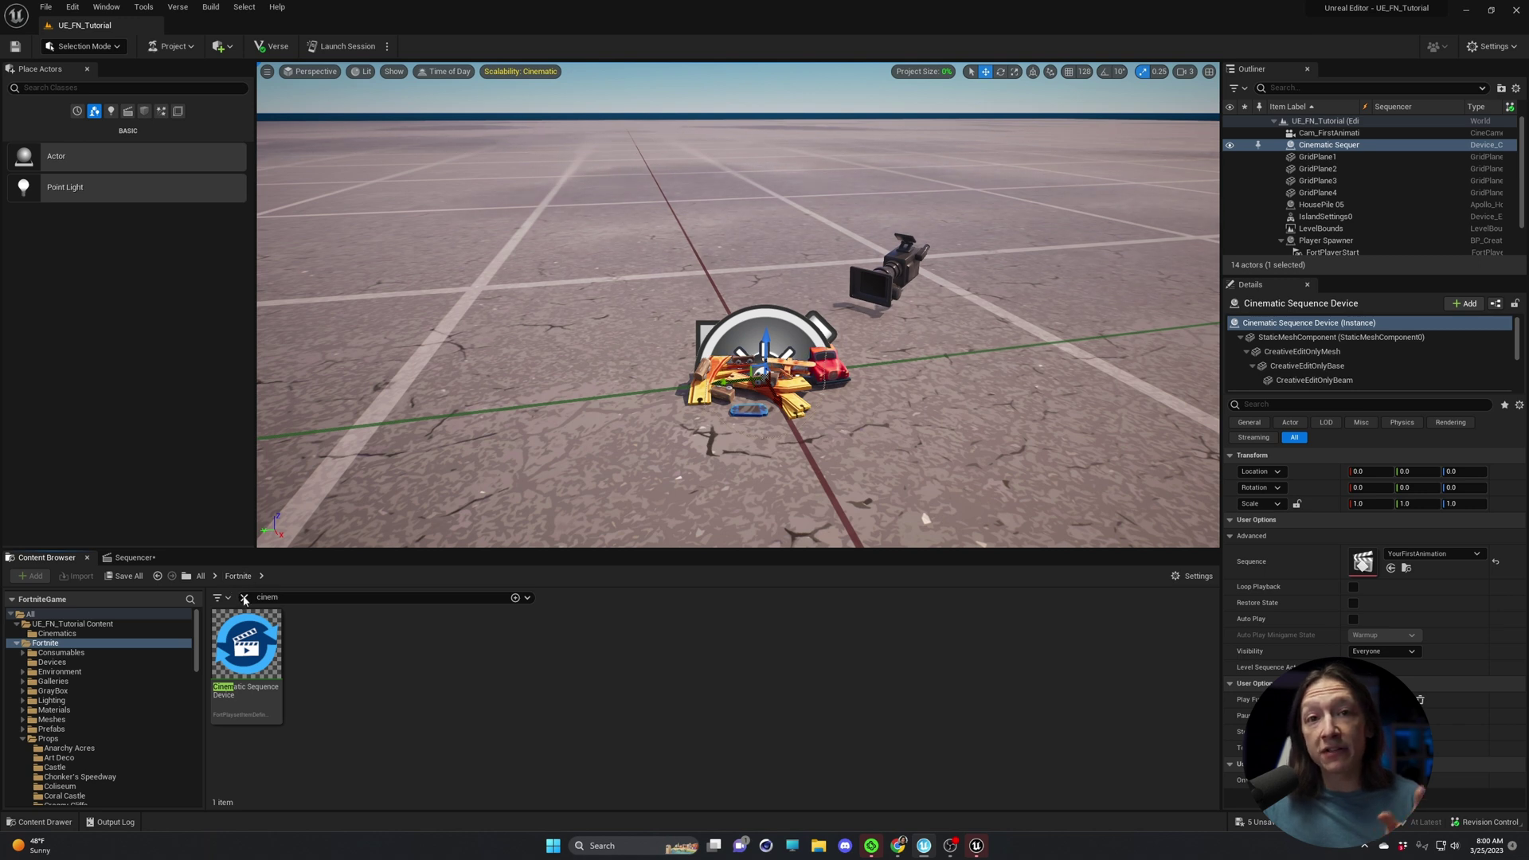
Search the Devices folder for 'button' and drag a Button device into the level.
click(244, 598)
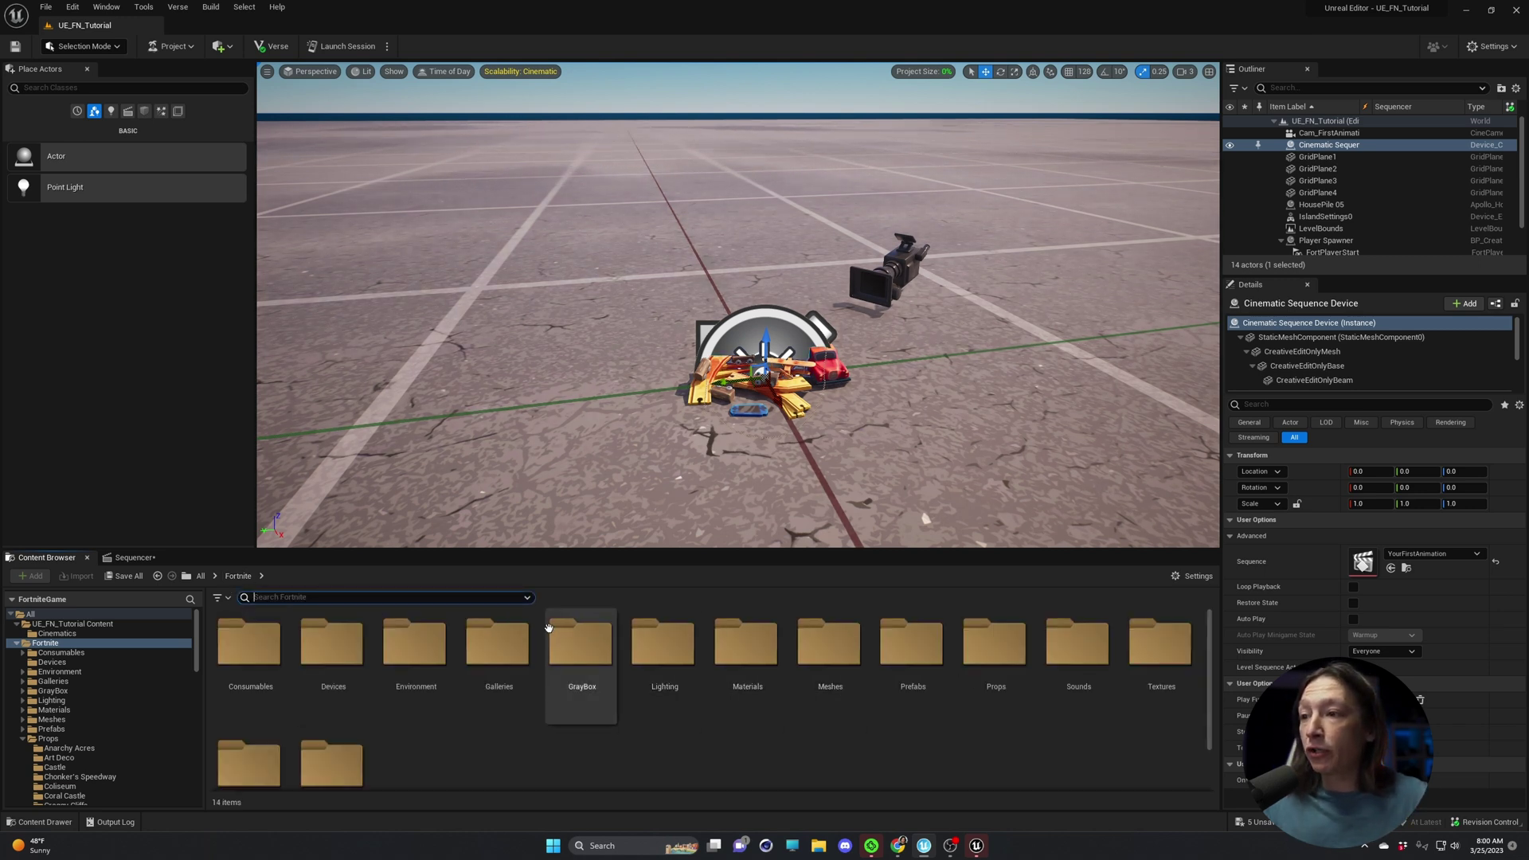
double_click(333, 641)
scroll(347, 637, down, 2)
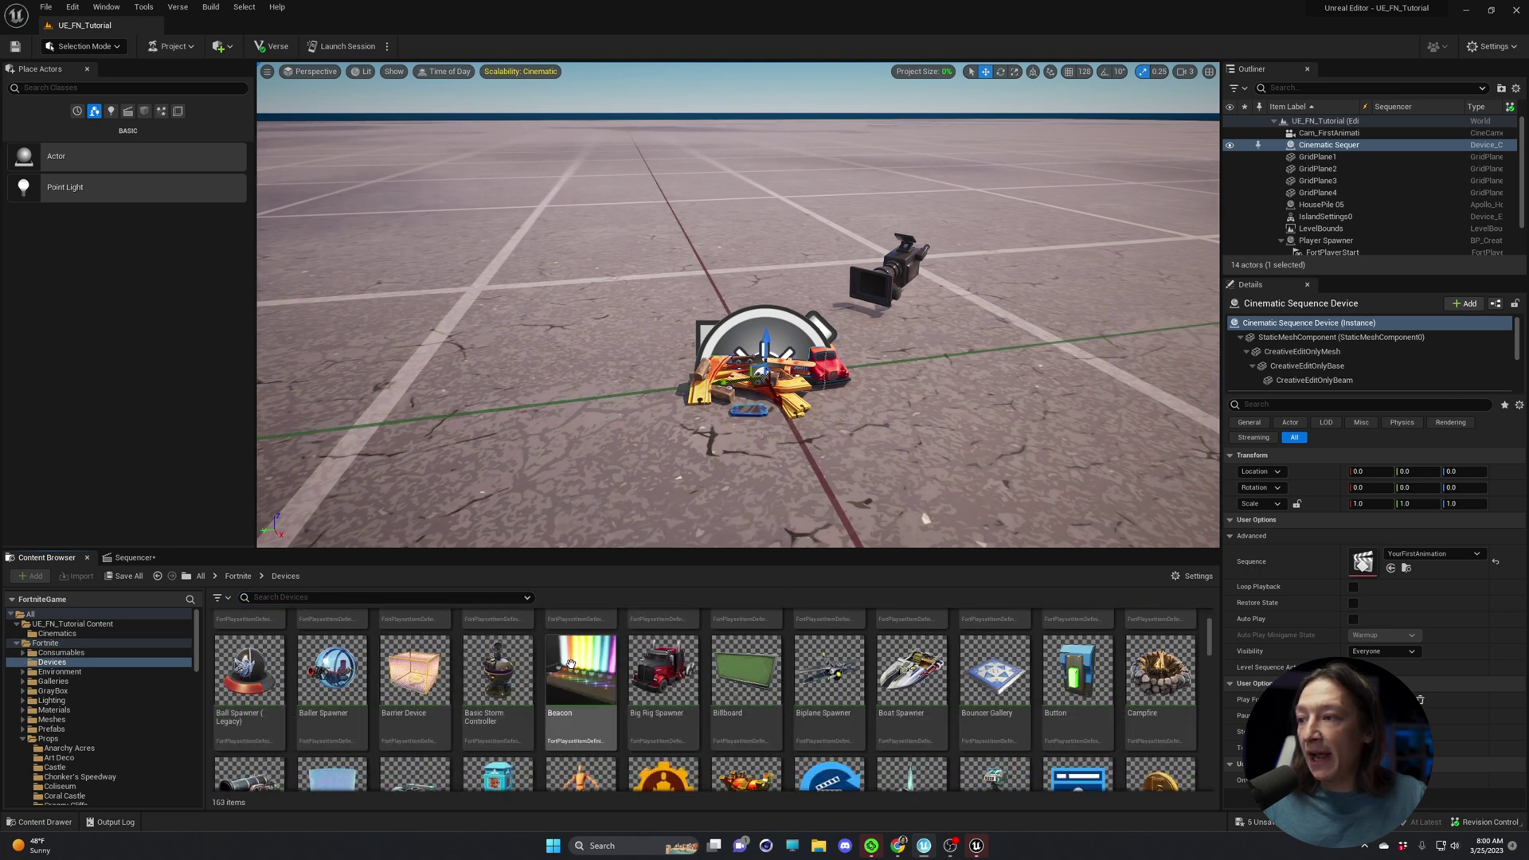
click(390, 601)
text(button)
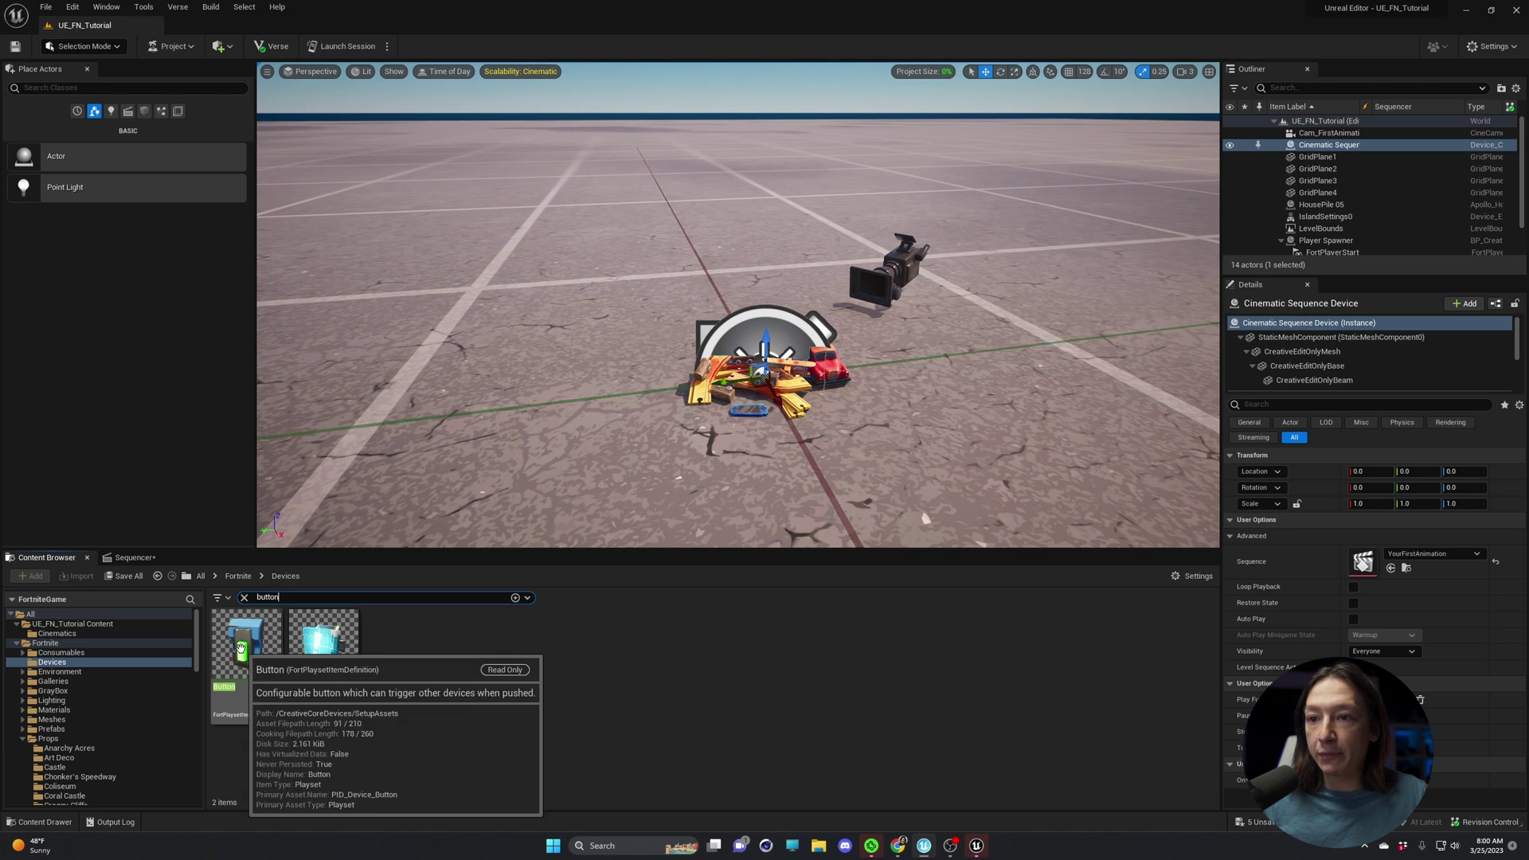
drag(243, 645, 487, 239)
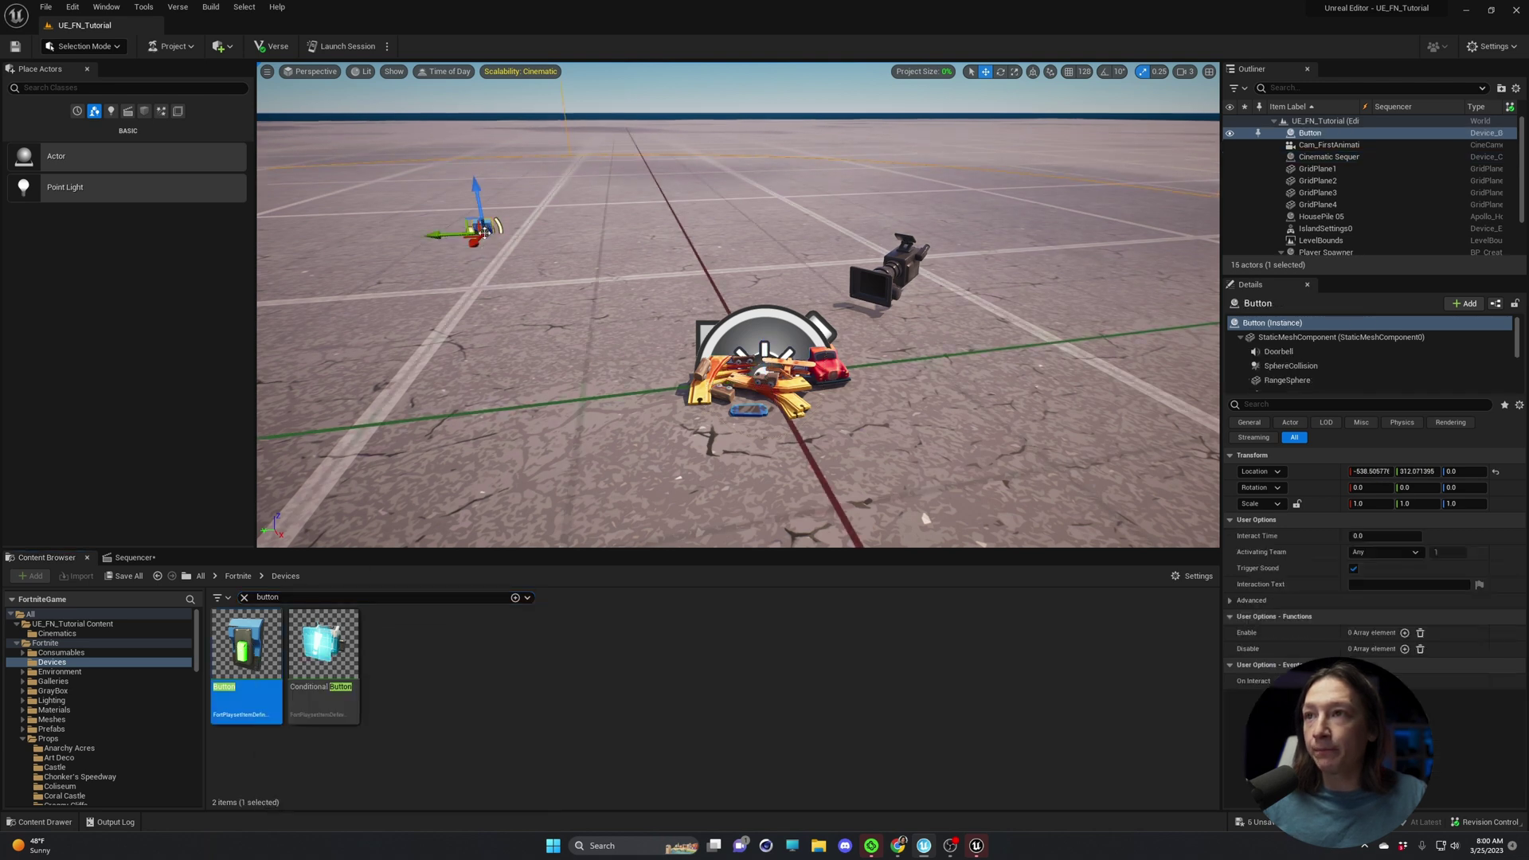
Slide the button near the spawn pad and lift it about 129 units.
right_drag(488, 239, 469, 280)
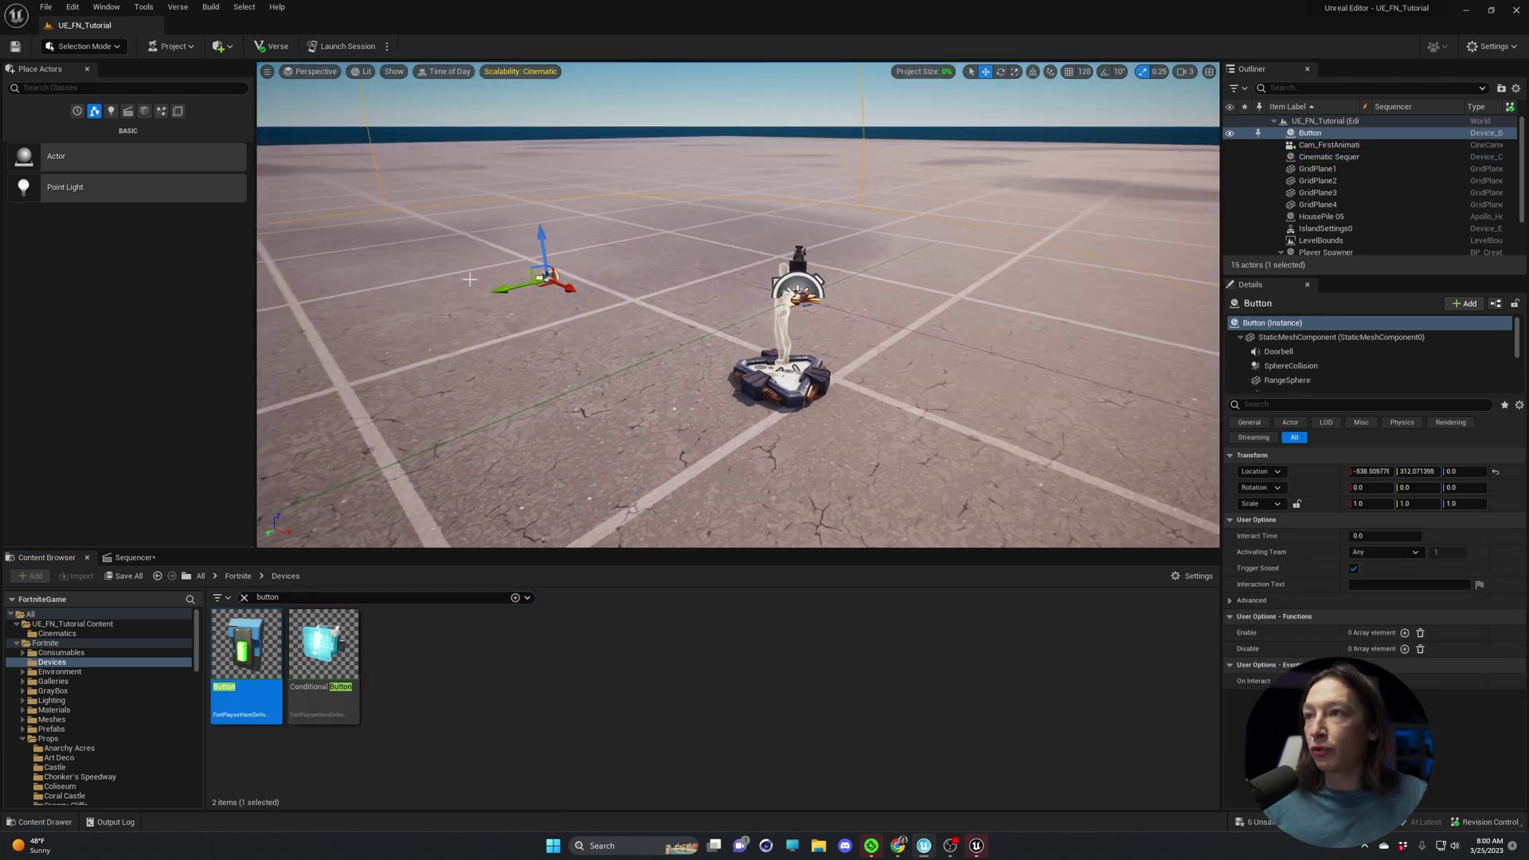
drag(563, 282, 698, 364)
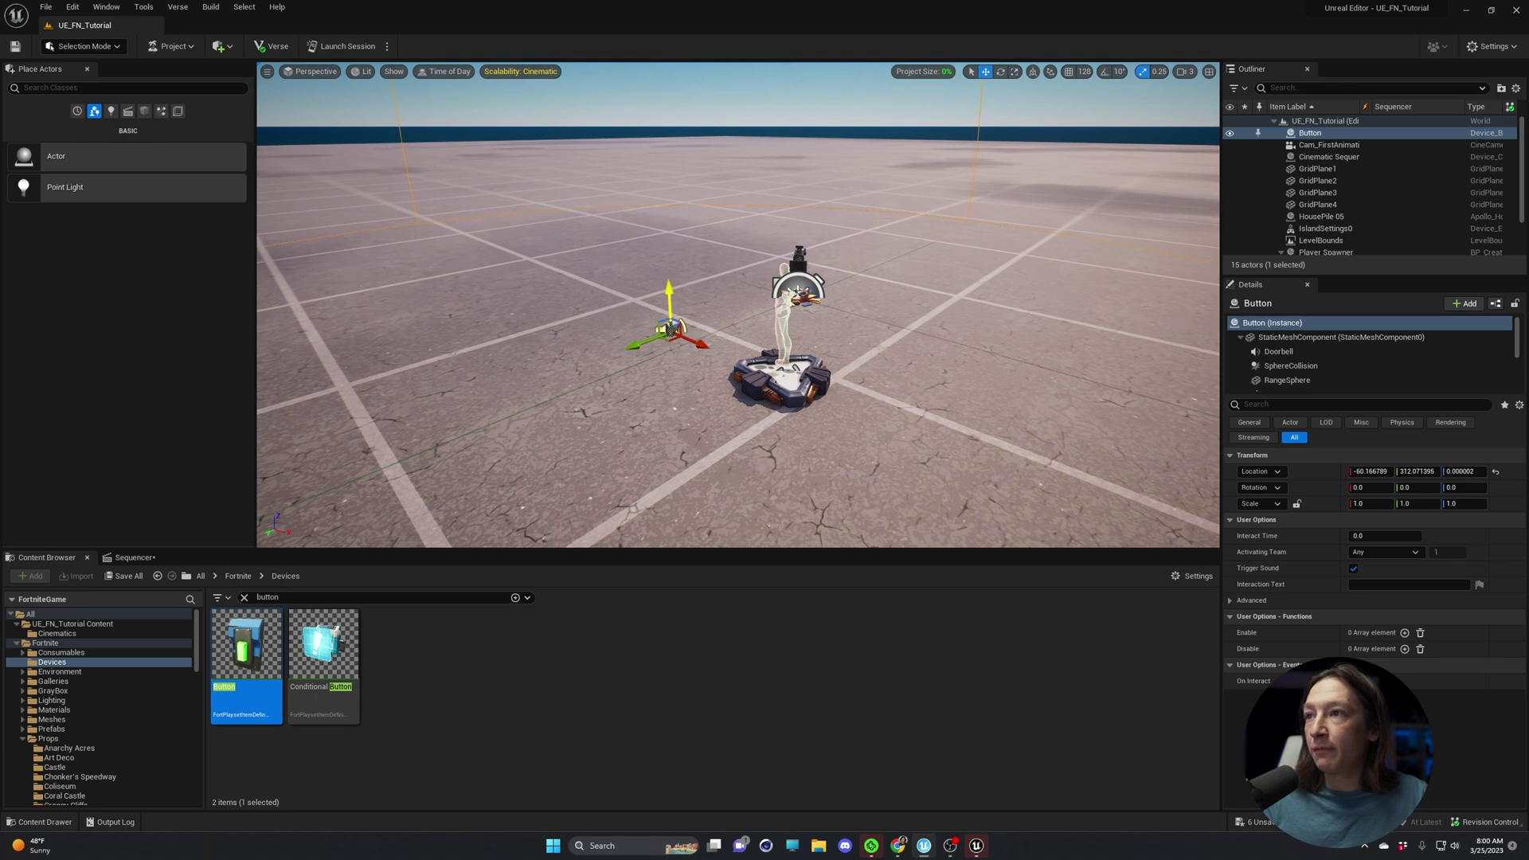
drag(669, 303, 649, 255)
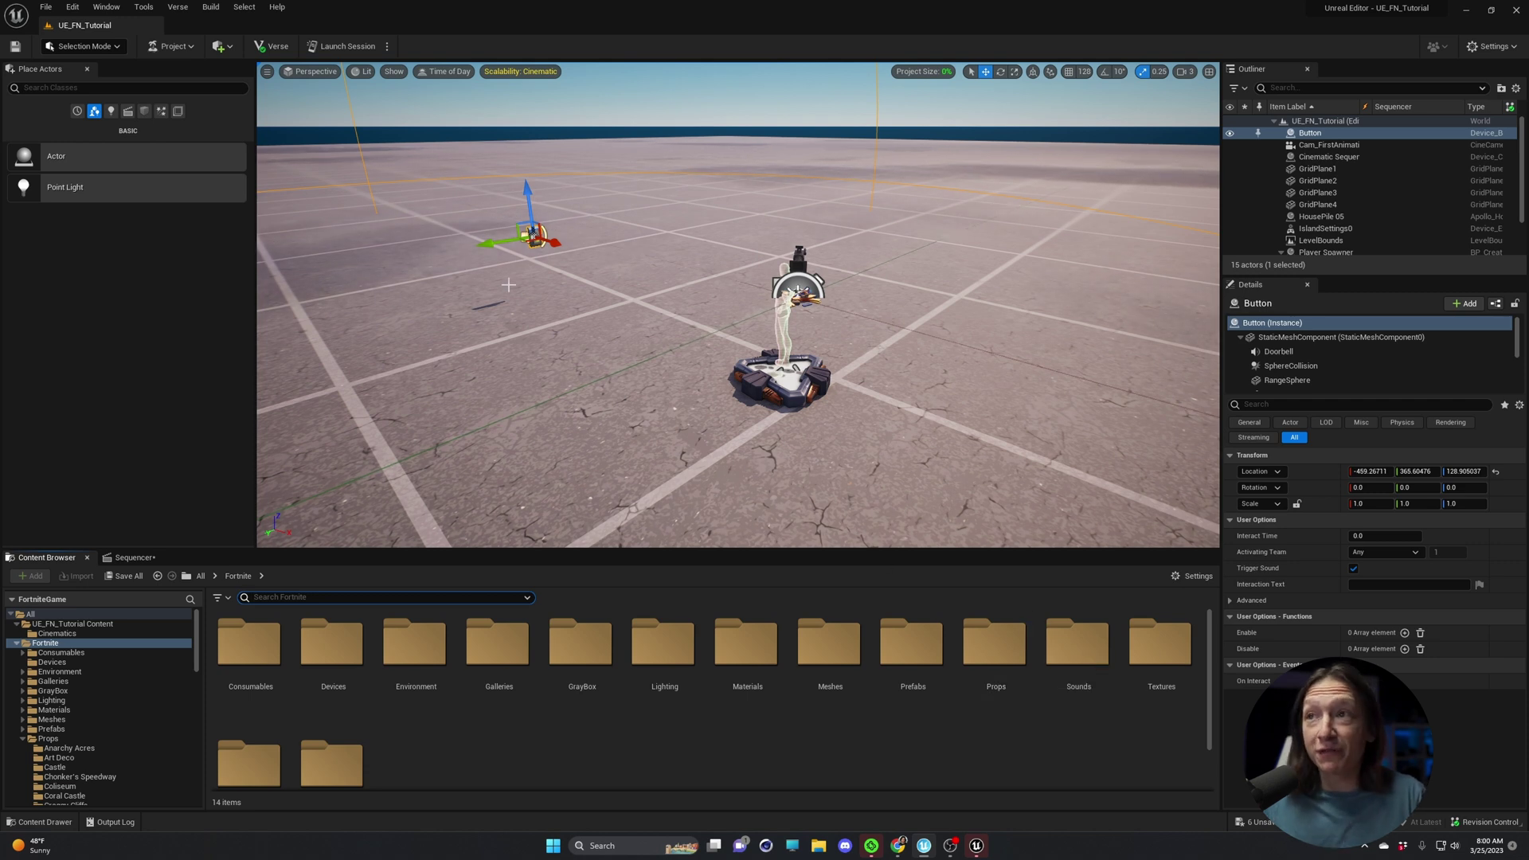
Place a Hexylvania Gothic Ruins Solid 06 wall from Props > Castle into the level.
double_click(1001, 641)
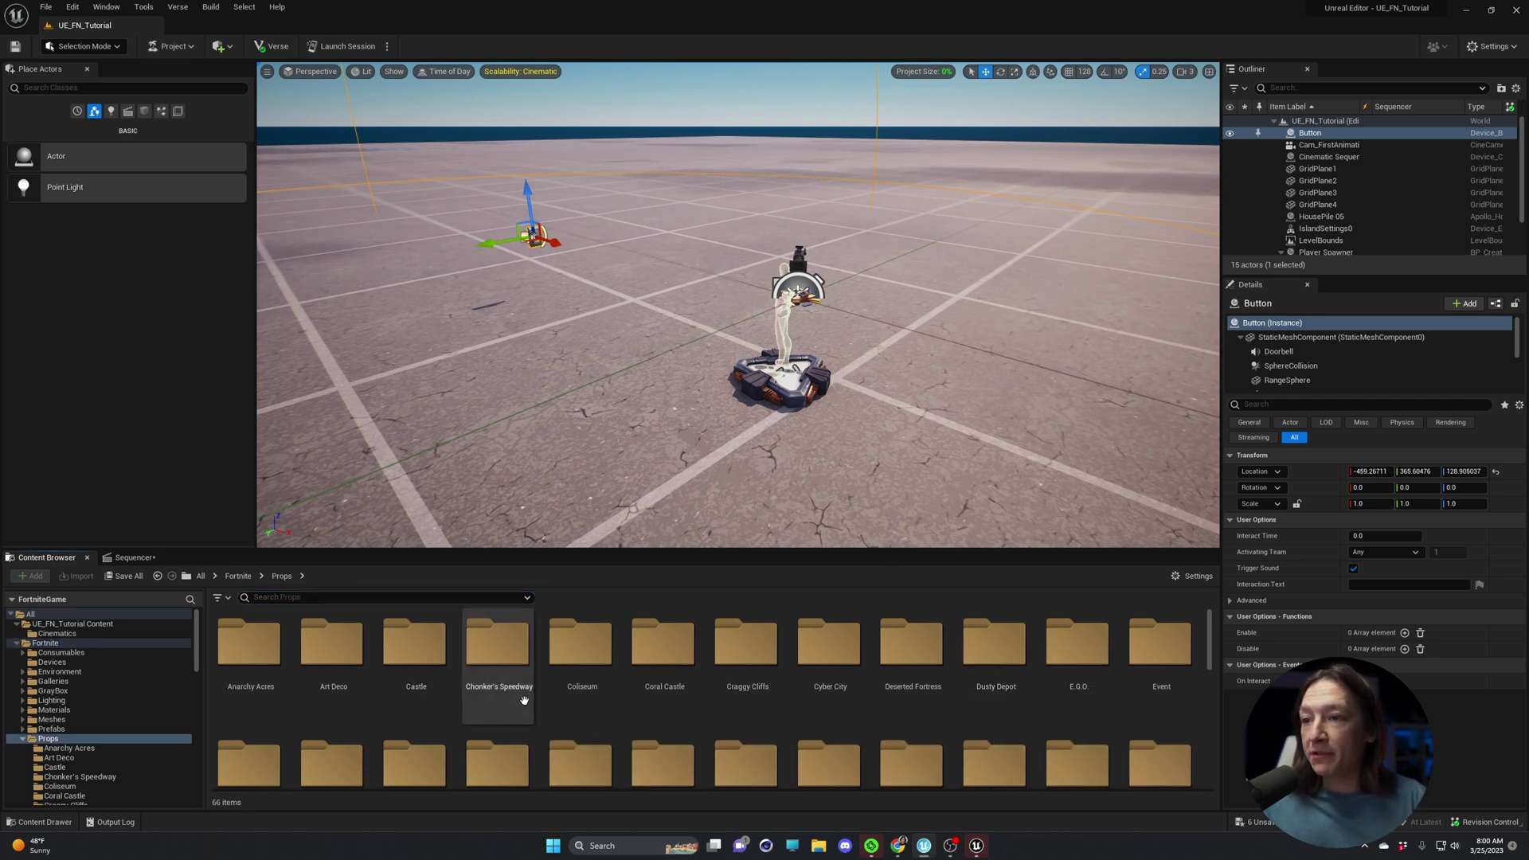
double_click(416, 641)
scroll(558, 684, down, 6)
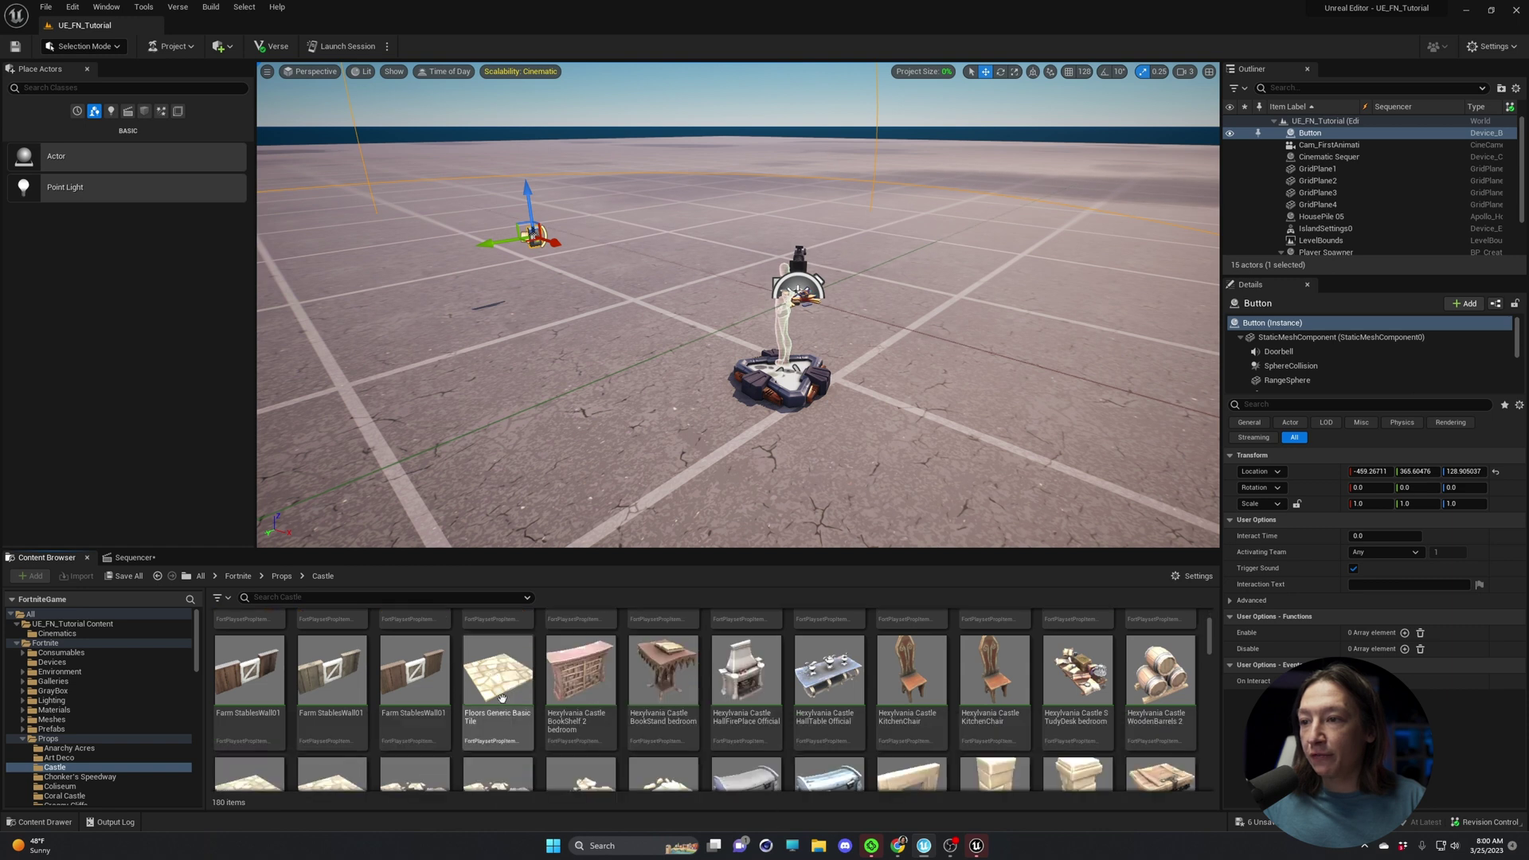
scroll(677, 702, down, 1)
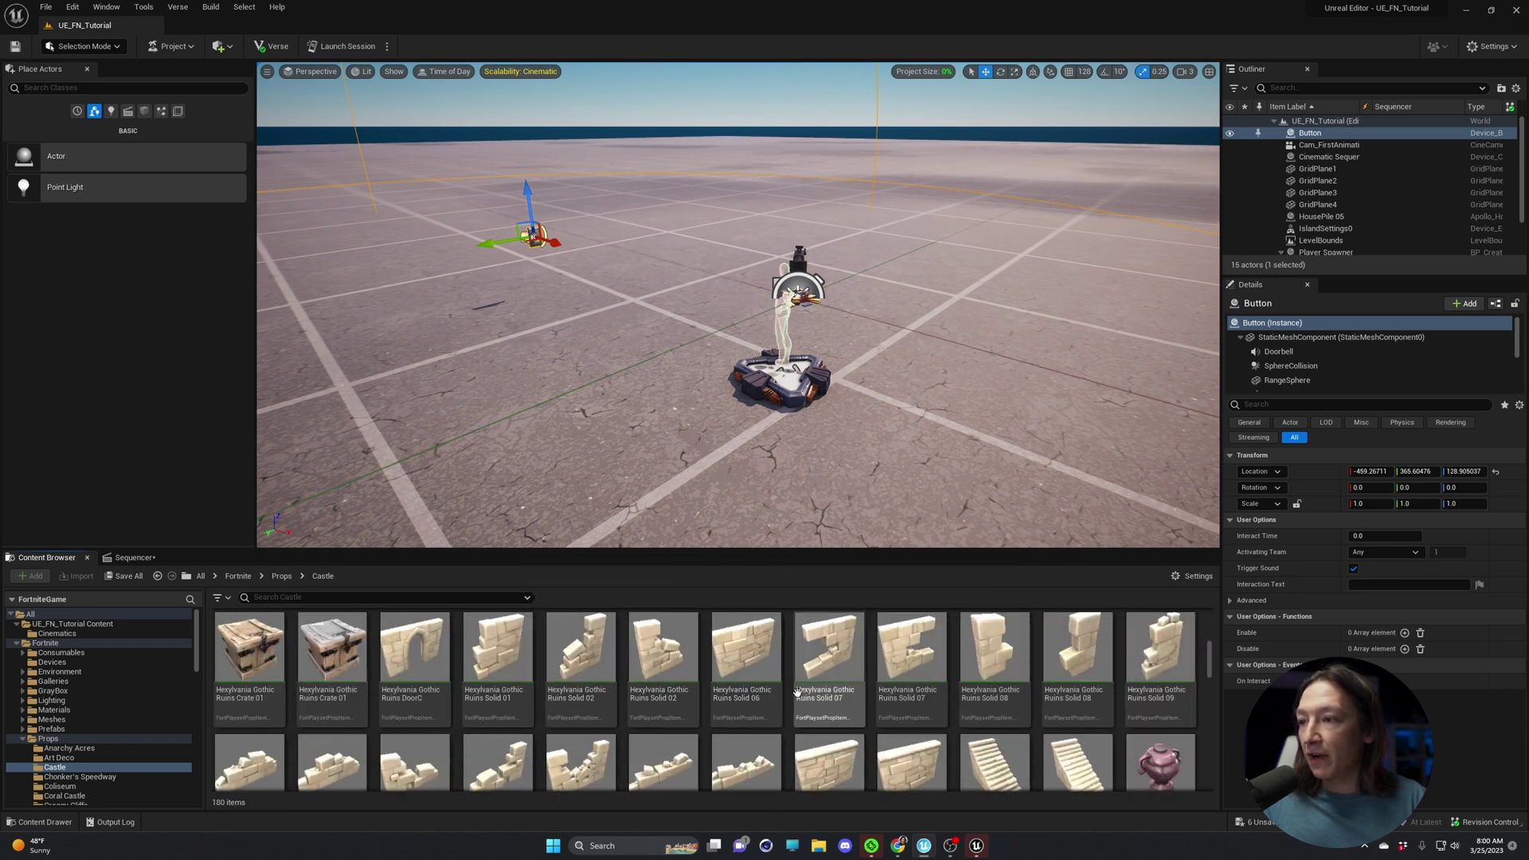
drag(746, 673, 569, 288)
Rotate the wall to -90 on Z and shift it so the button sits against it.
key(e)
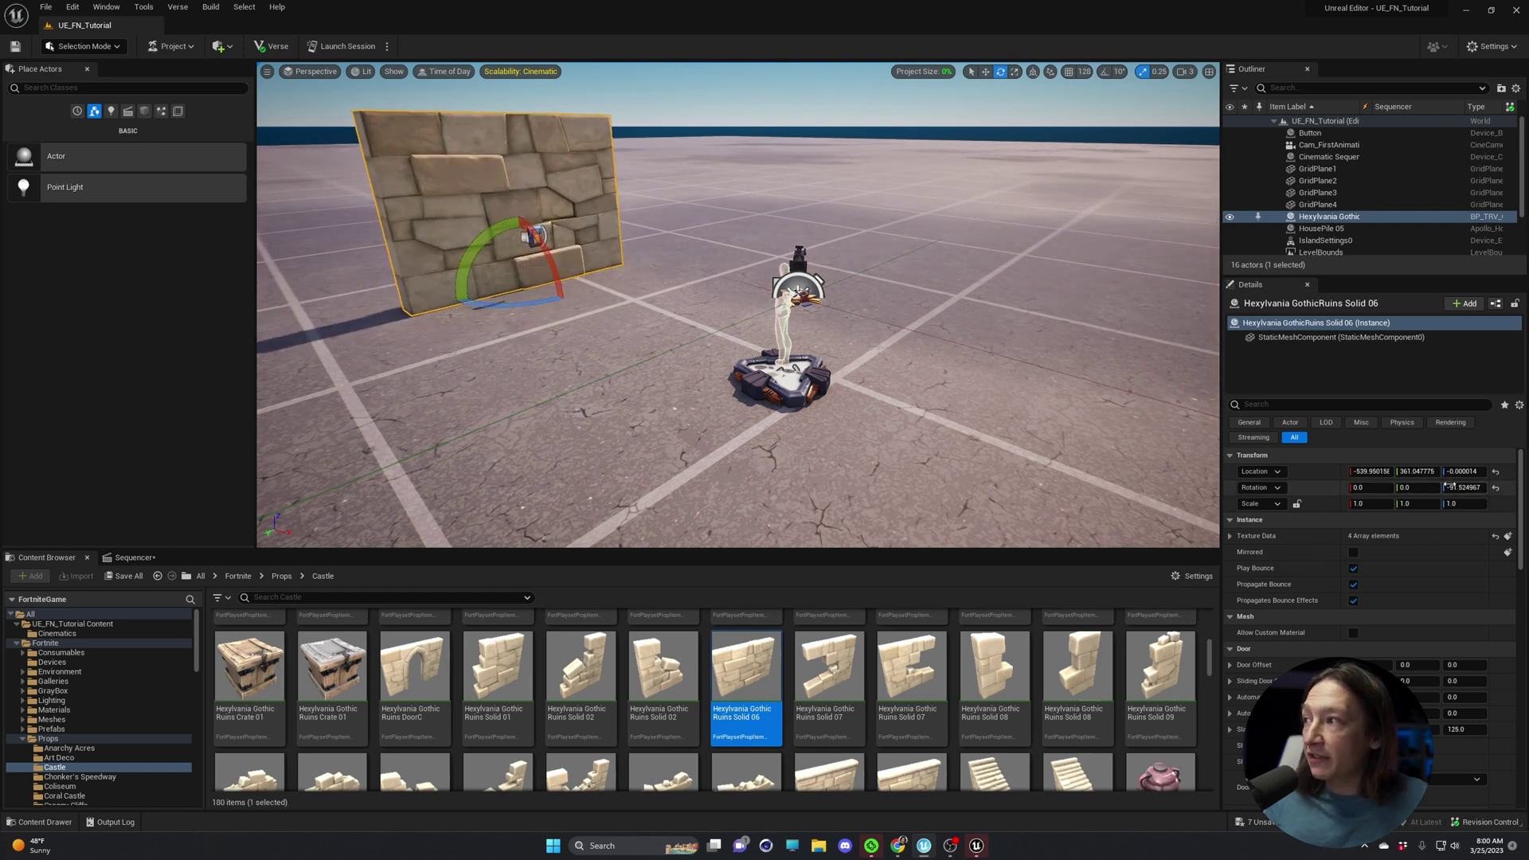
click(1451, 487)
text(-90)
key(Return)
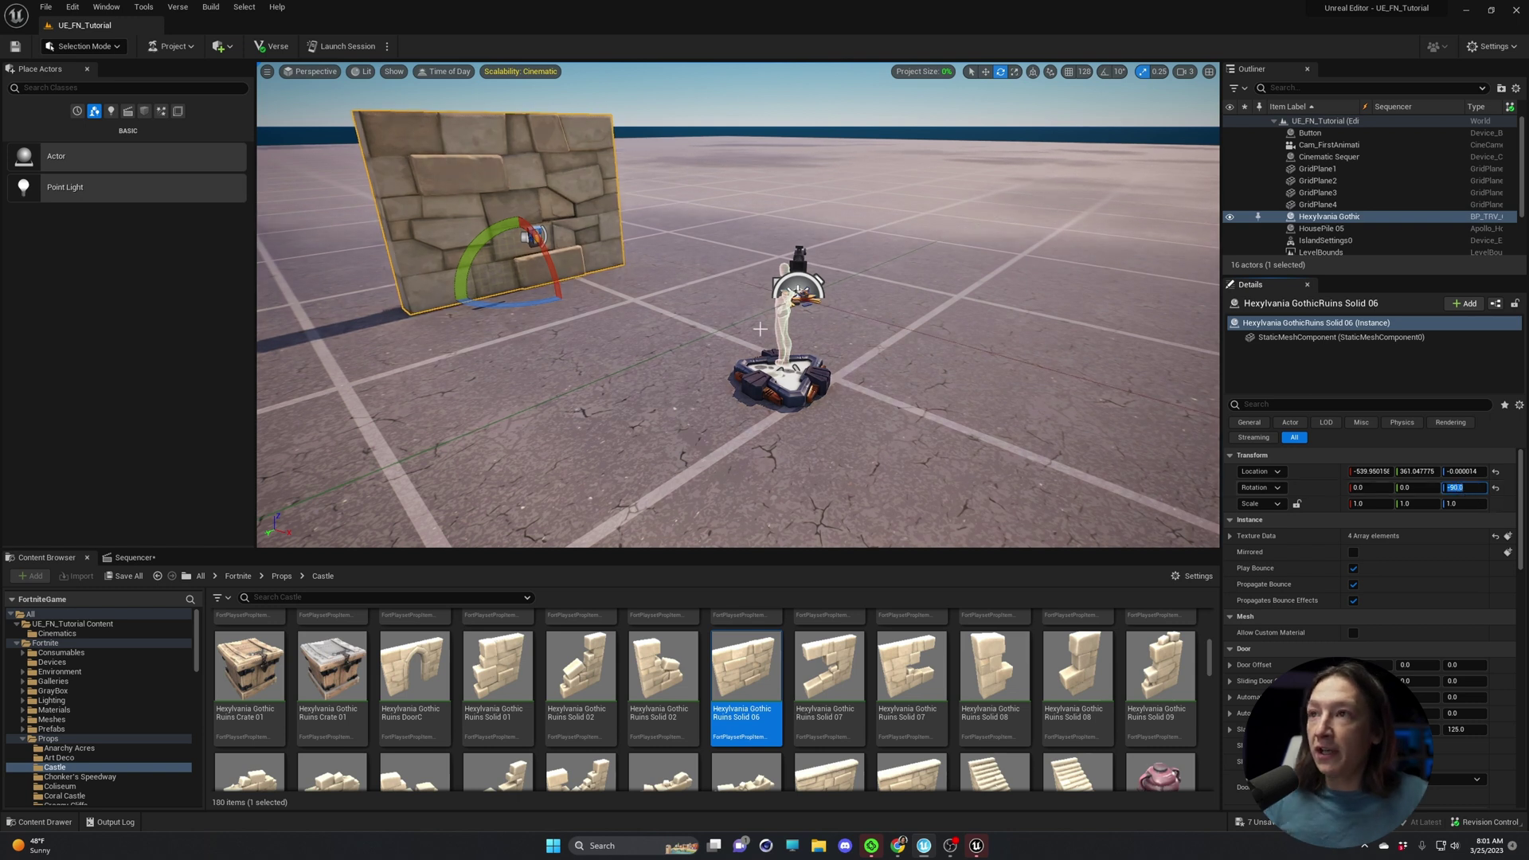
key(w)
right_drag(760, 328, 642, 347)
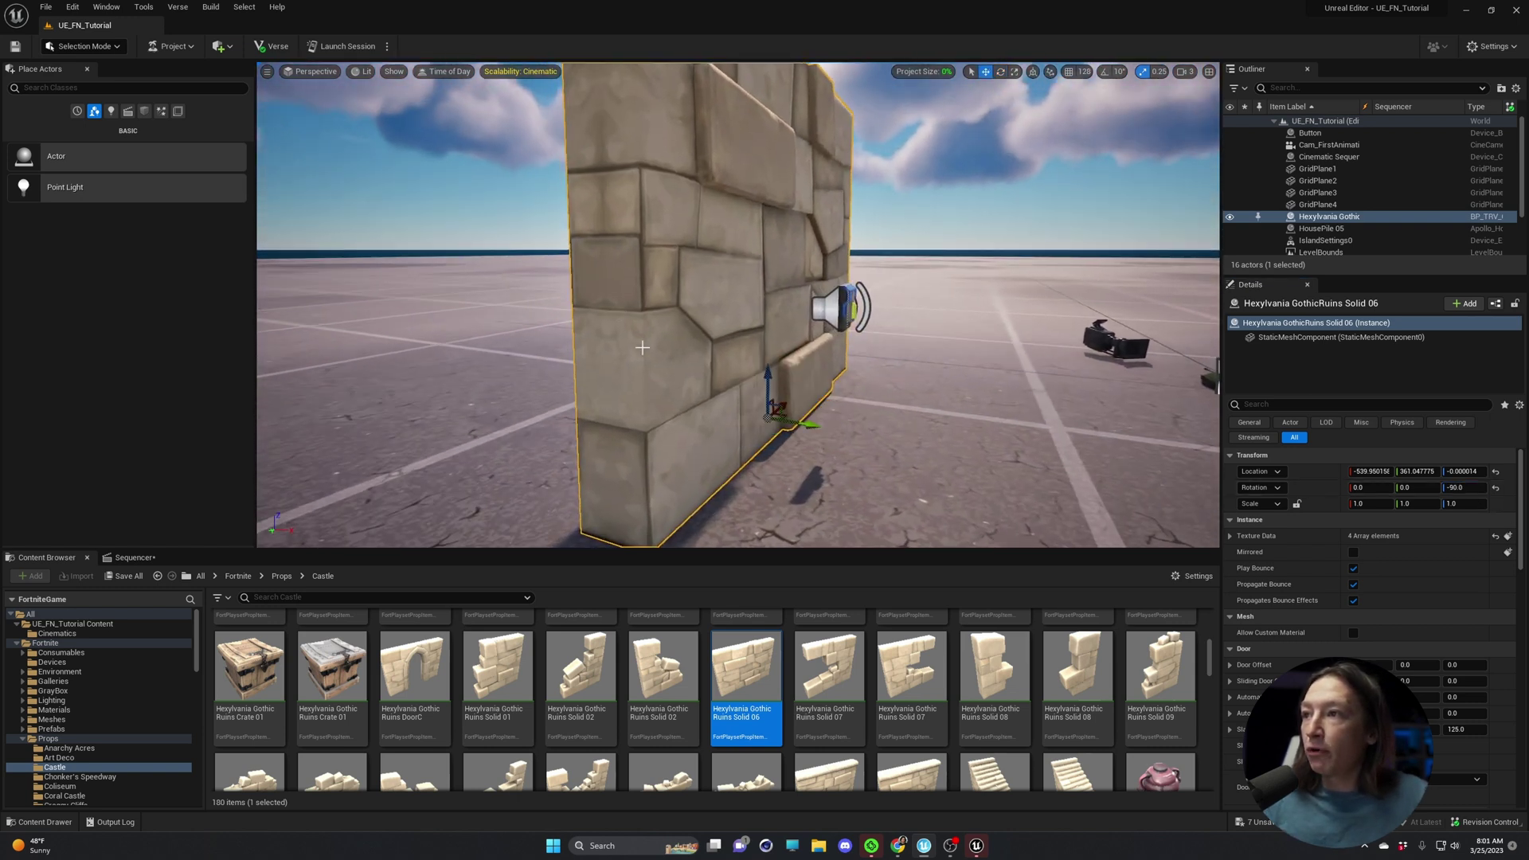
drag(806, 423, 860, 431)
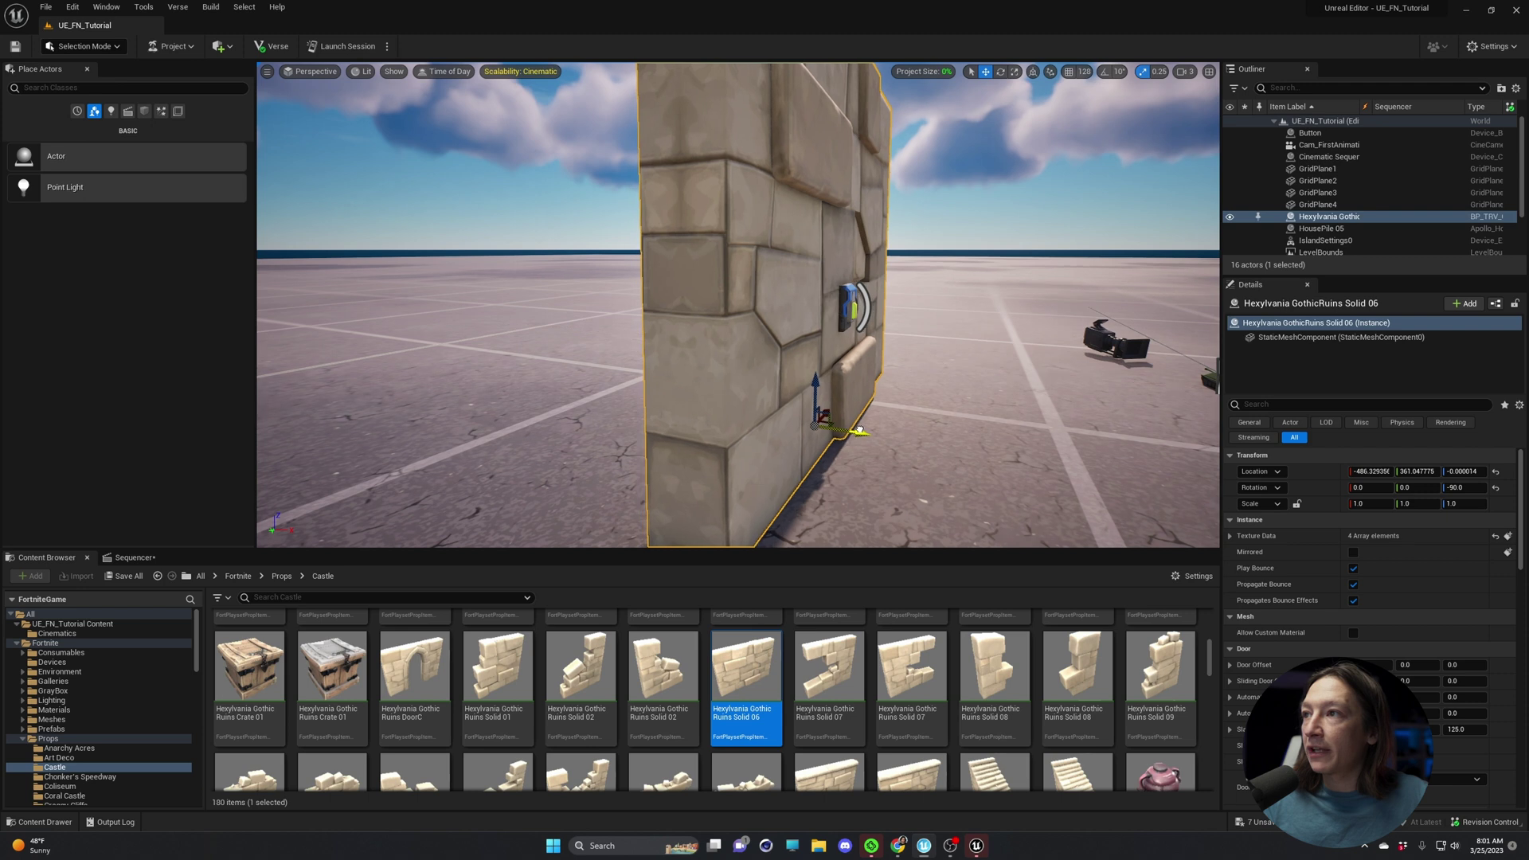
mouse_move(960, 422)
right_down()
mouse_move(1052, 423)
mouse_move(960, 420)
right_up()
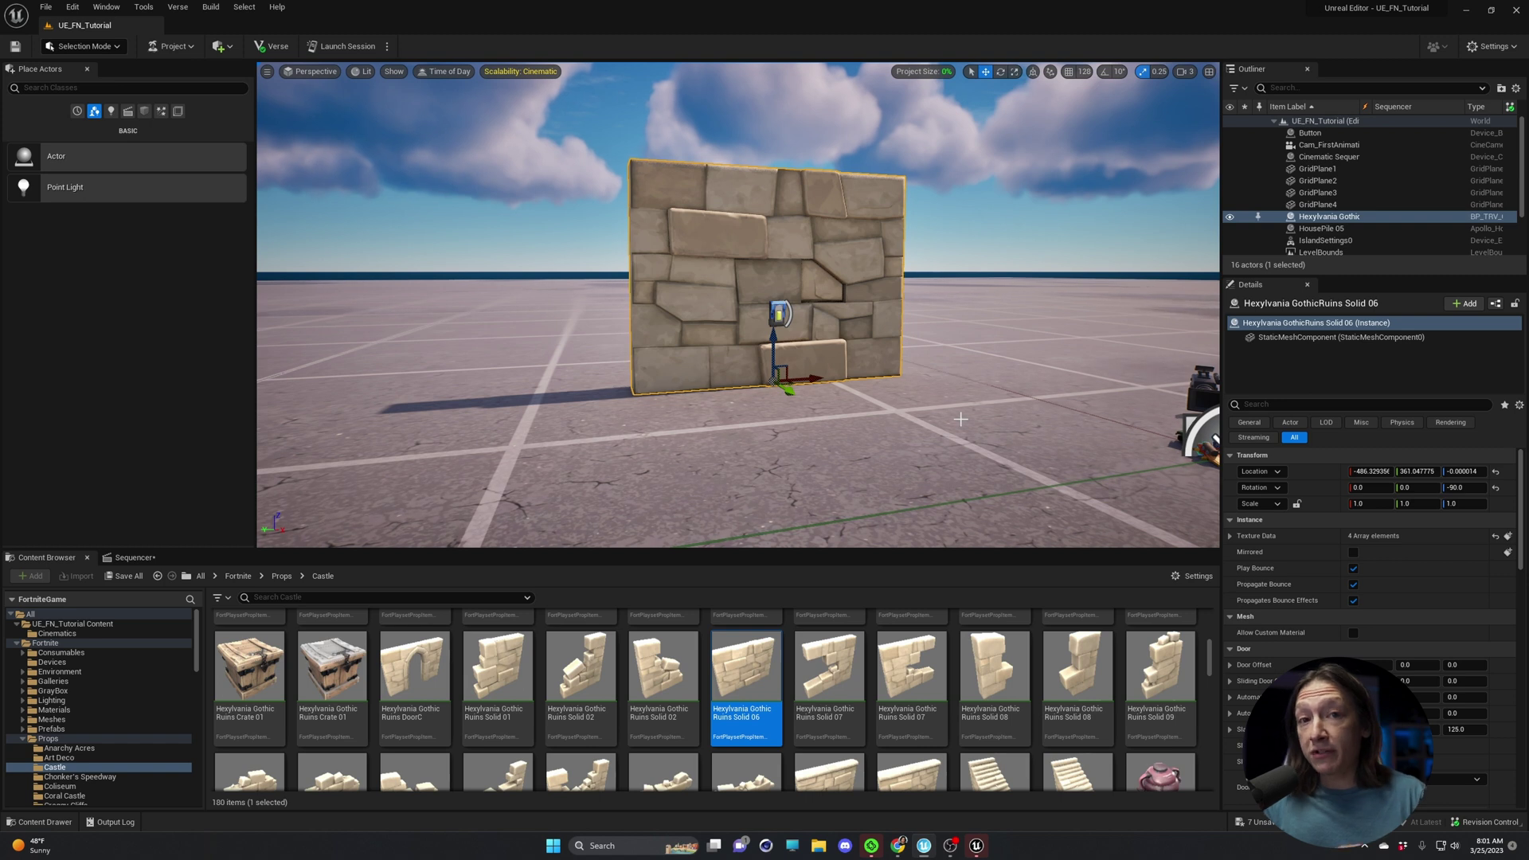
Select and frame the wall button, reviewing its activating-team and advanced settings.
click(778, 312)
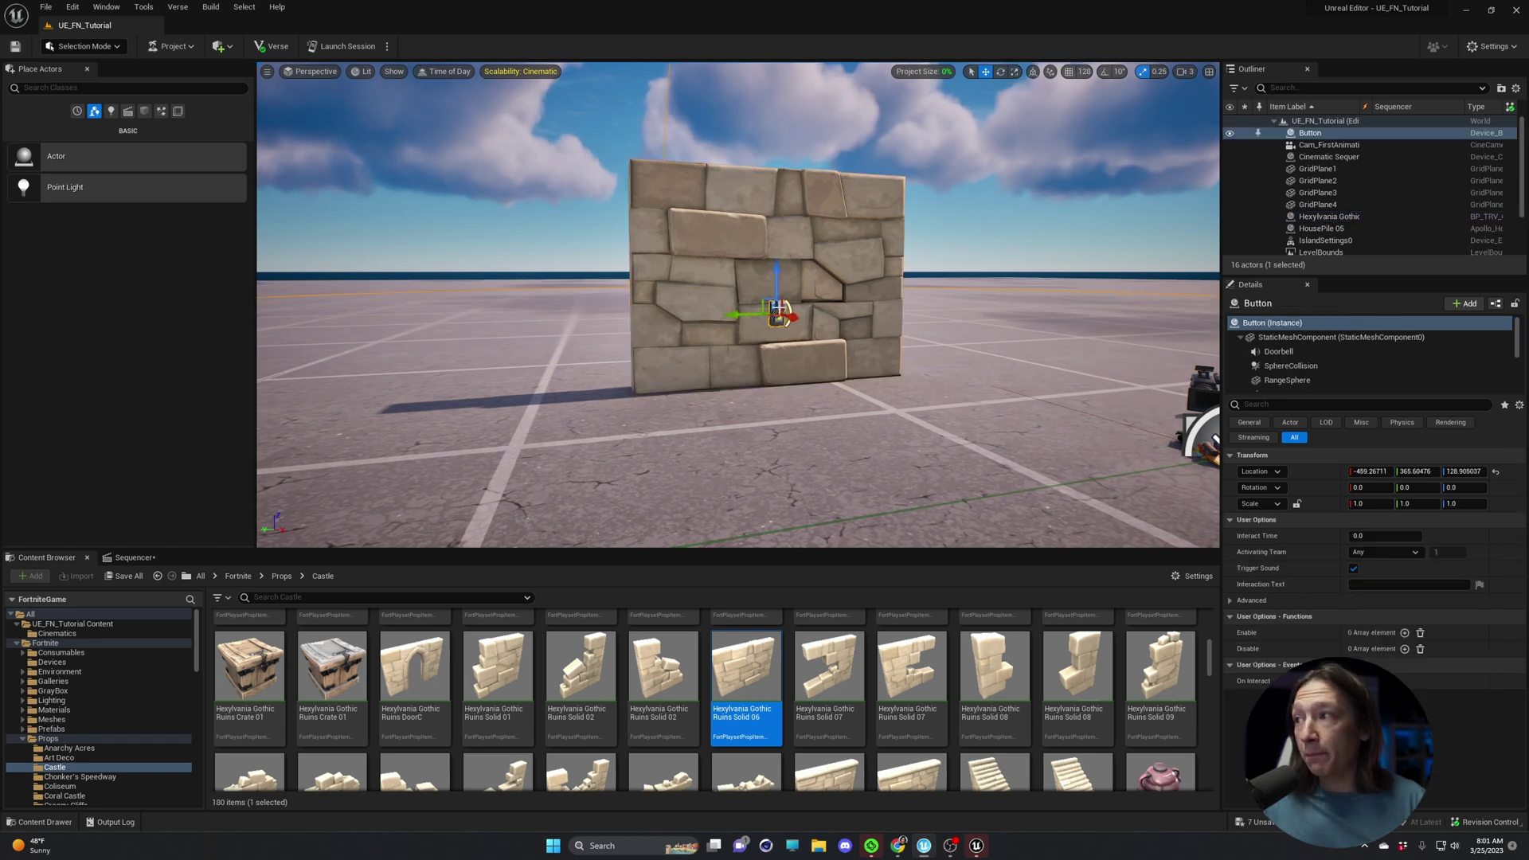
key(f)
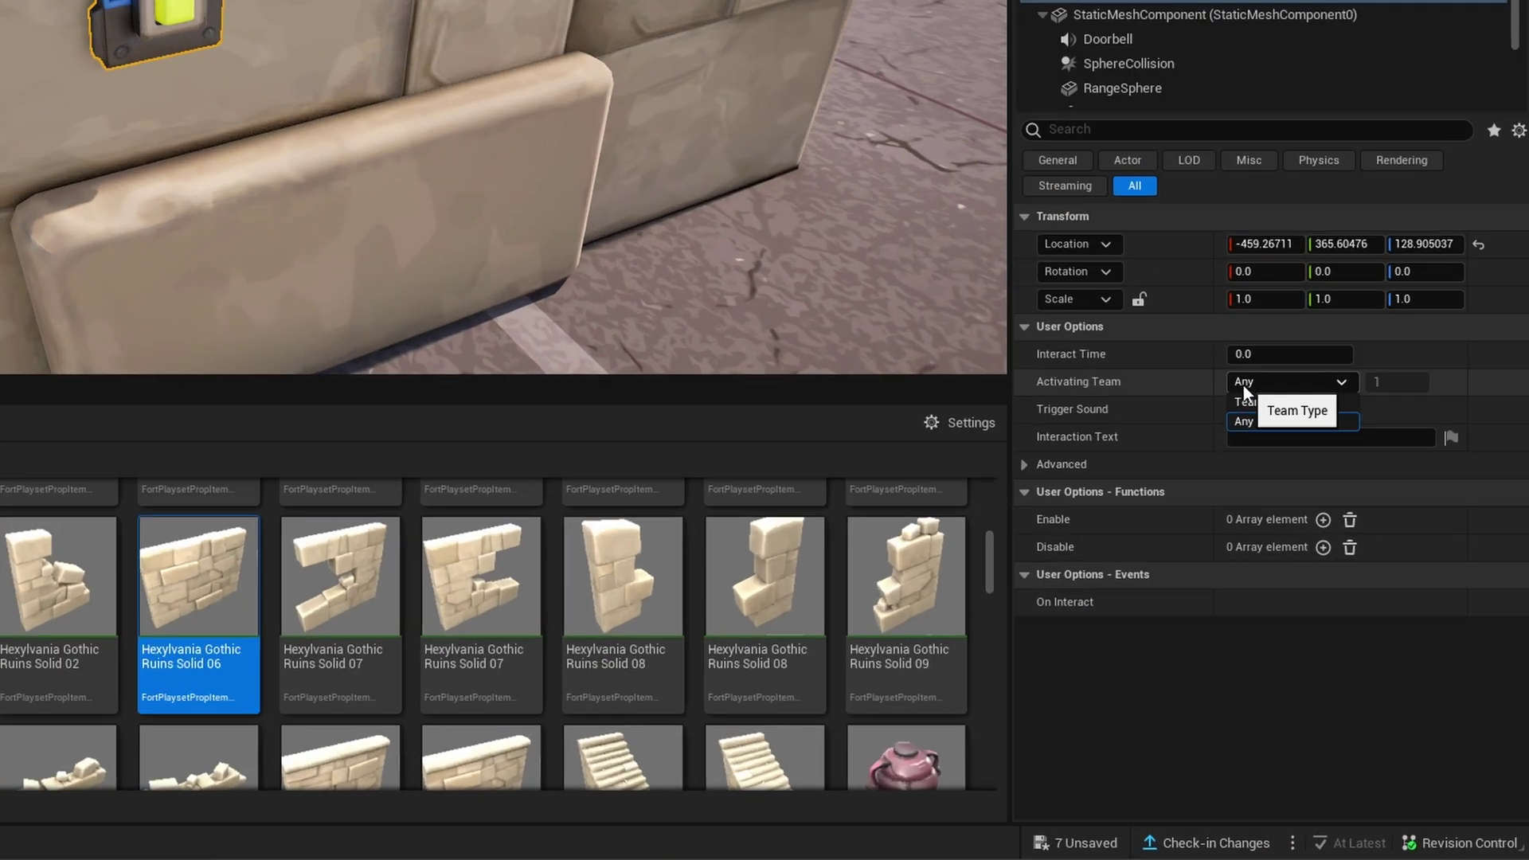
click(1372, 553)
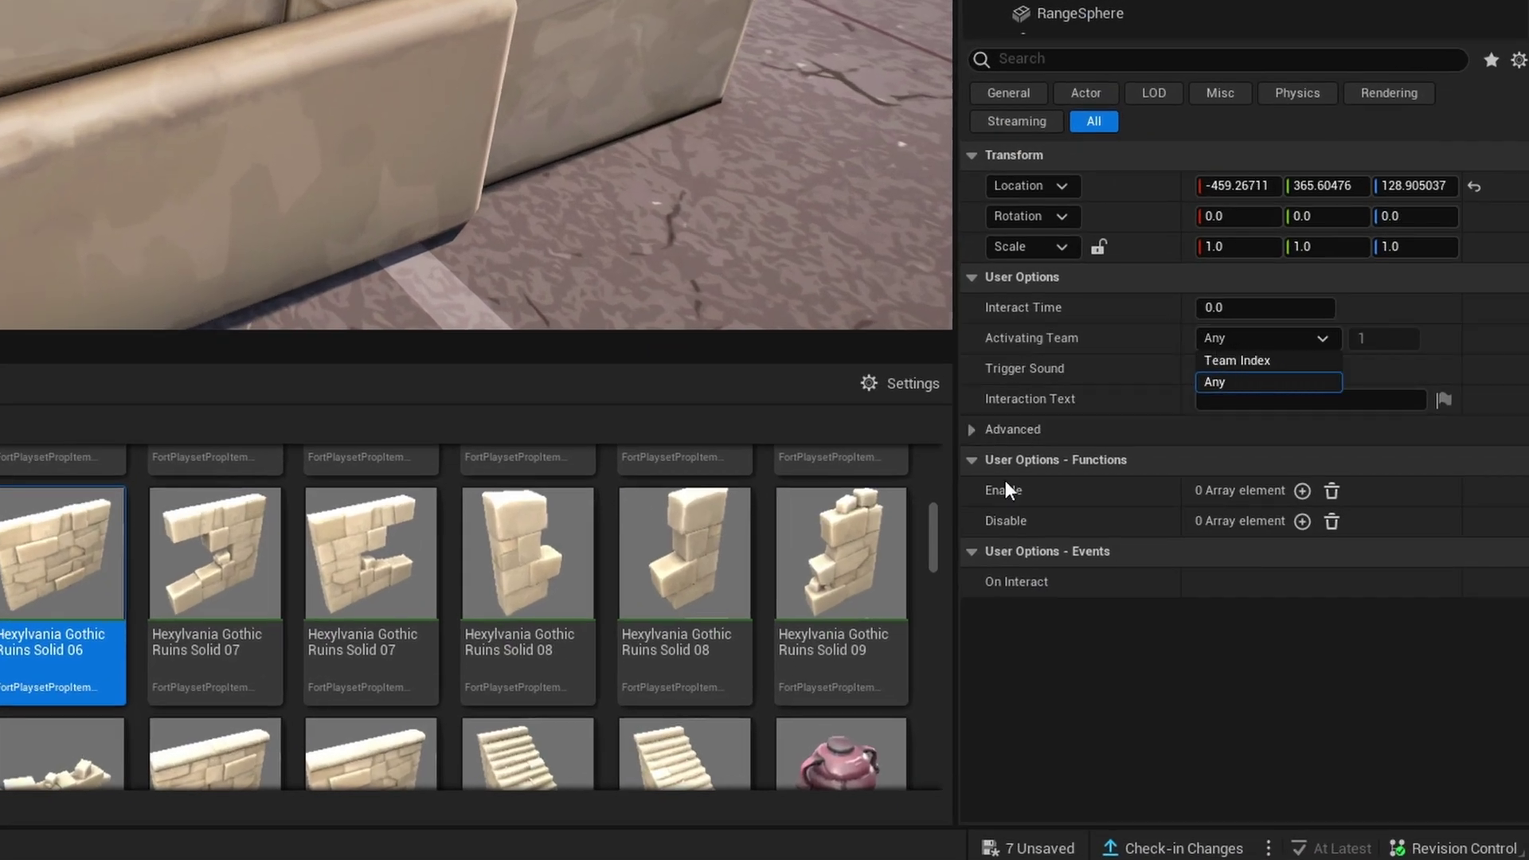
click(972, 425)
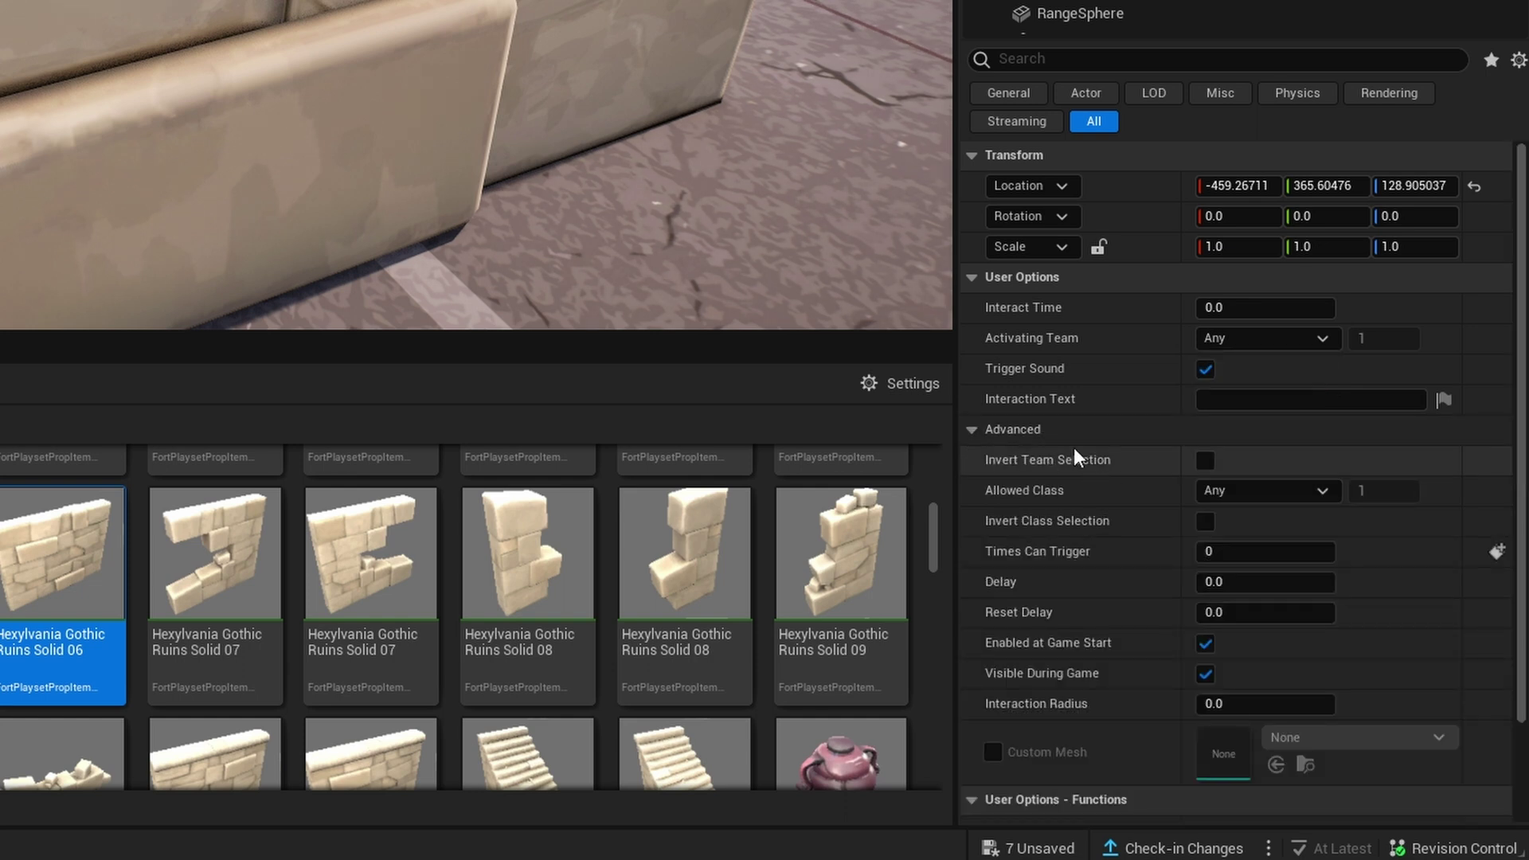
click(971, 432)
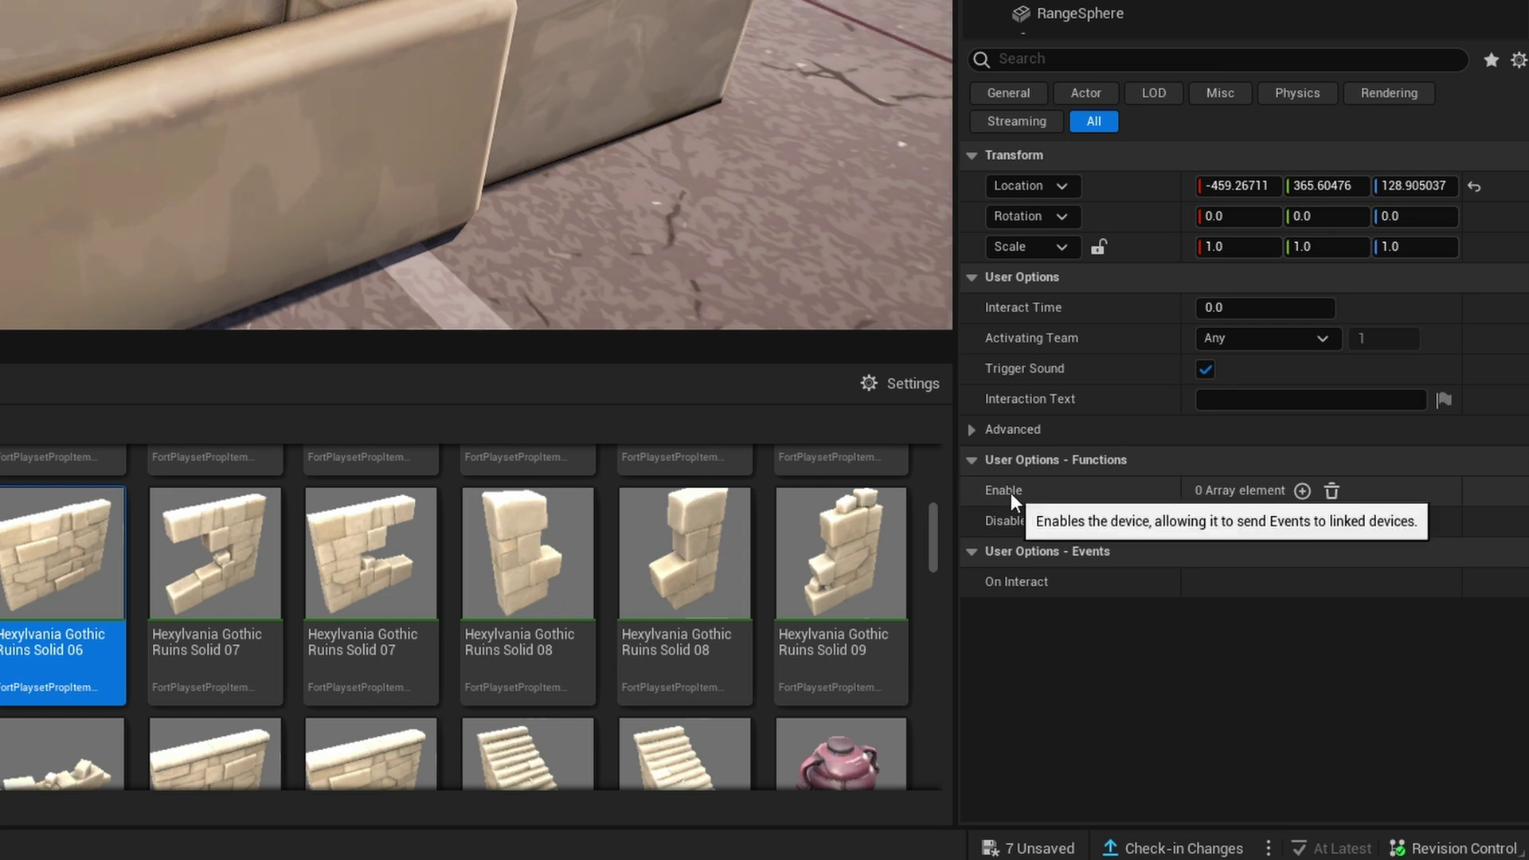
Add an Enable function entry linked to the Cinematic Sequence Device.
click(1301, 489)
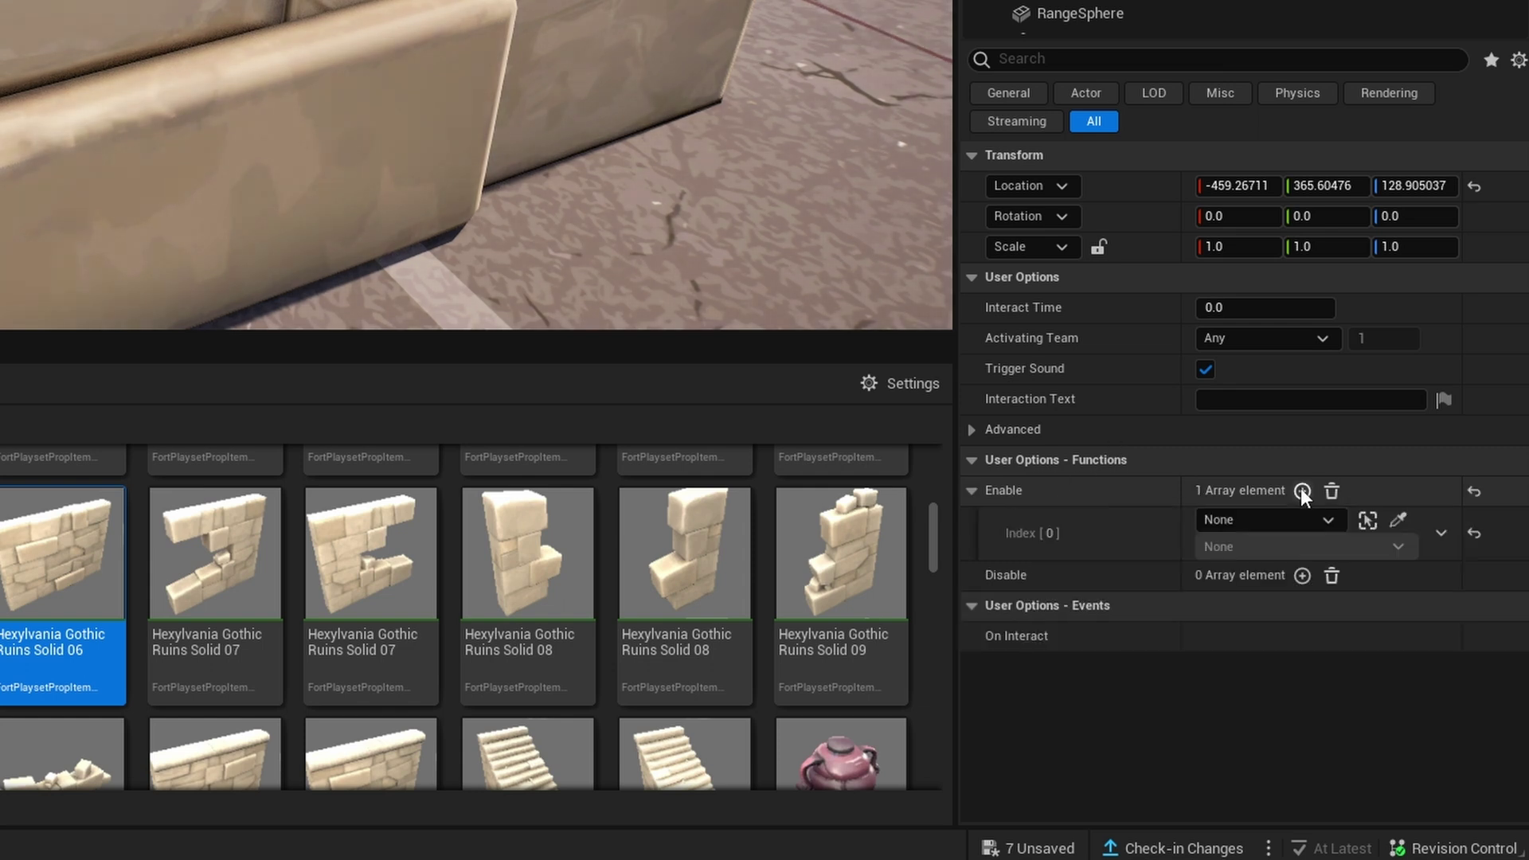
click(1255, 519)
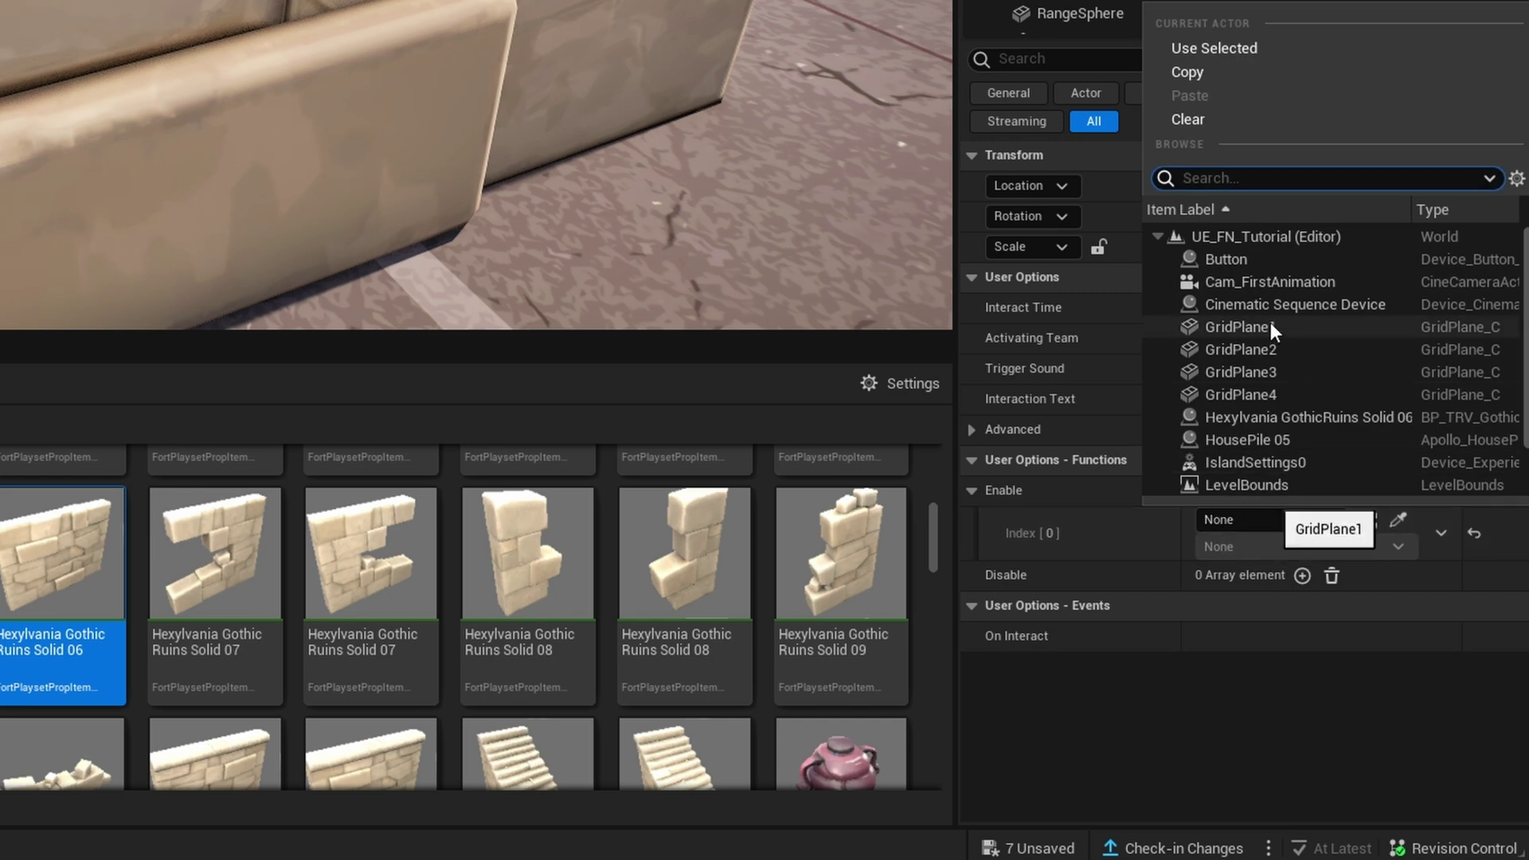
click(1286, 306)
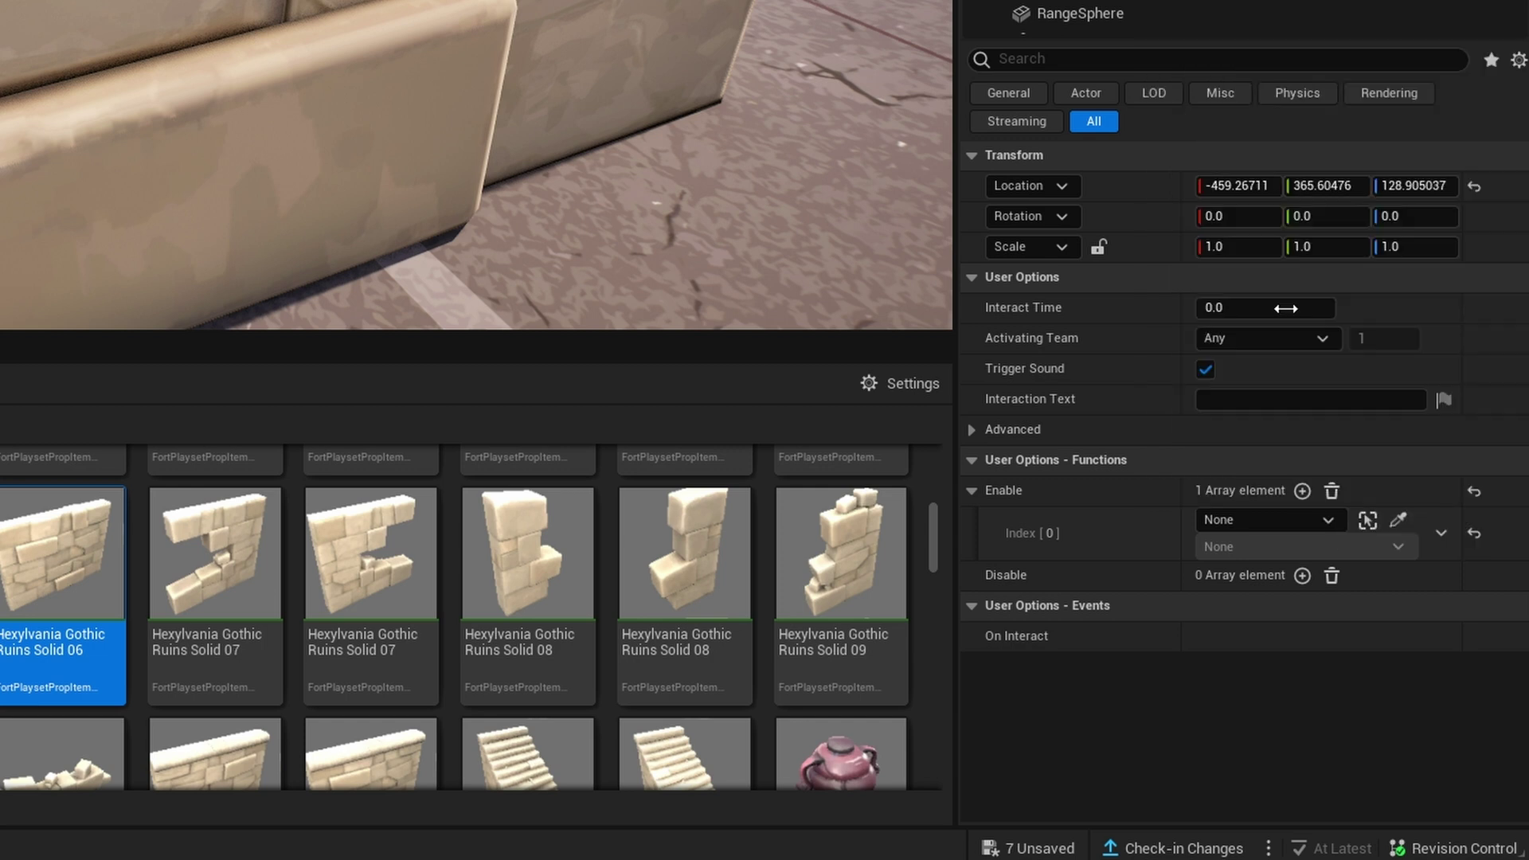
click(1237, 551)
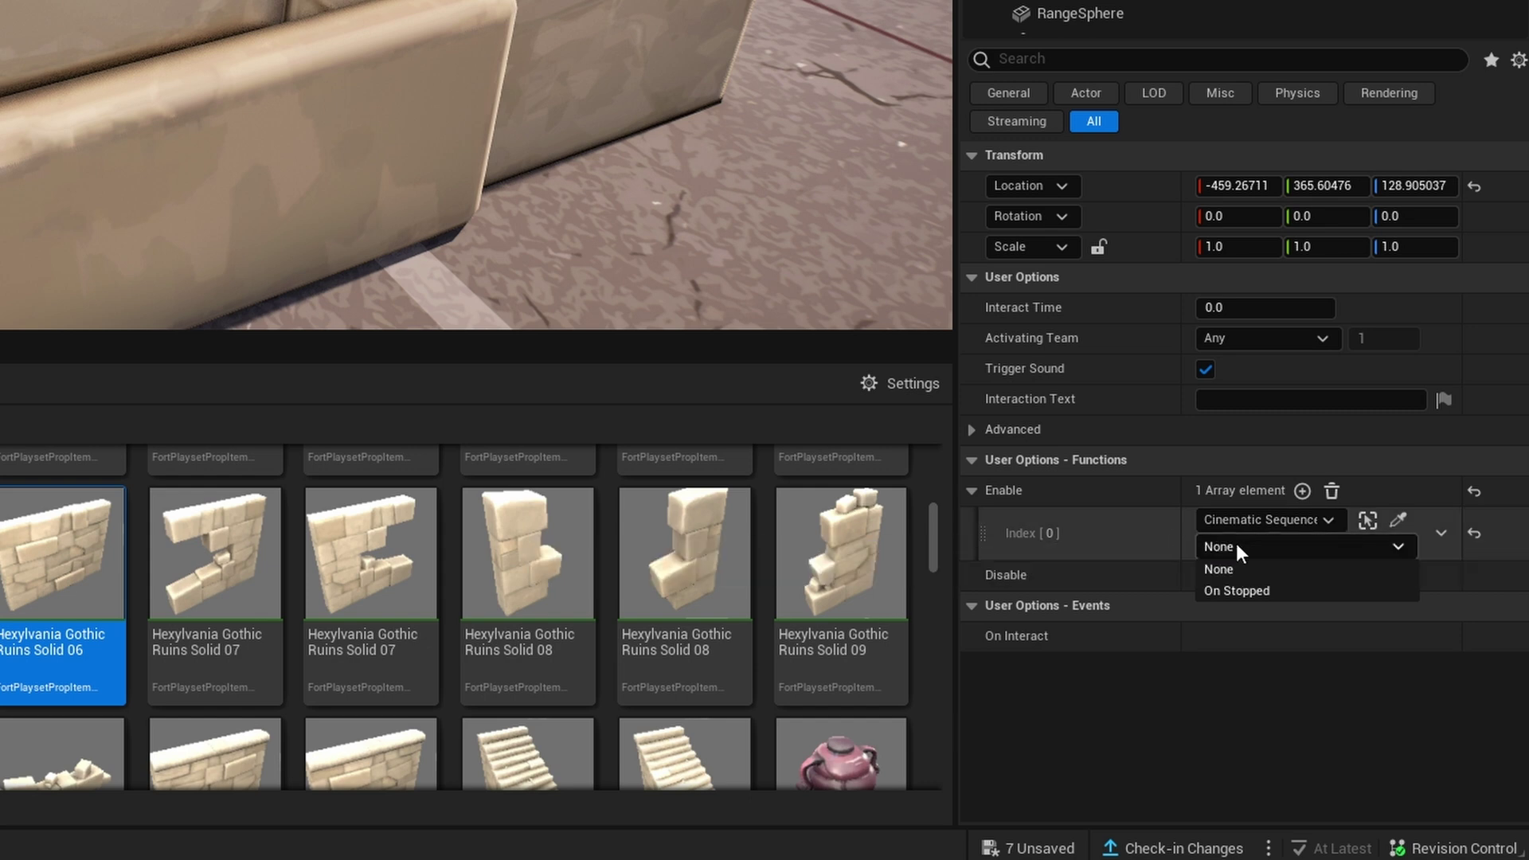
click(1231, 547)
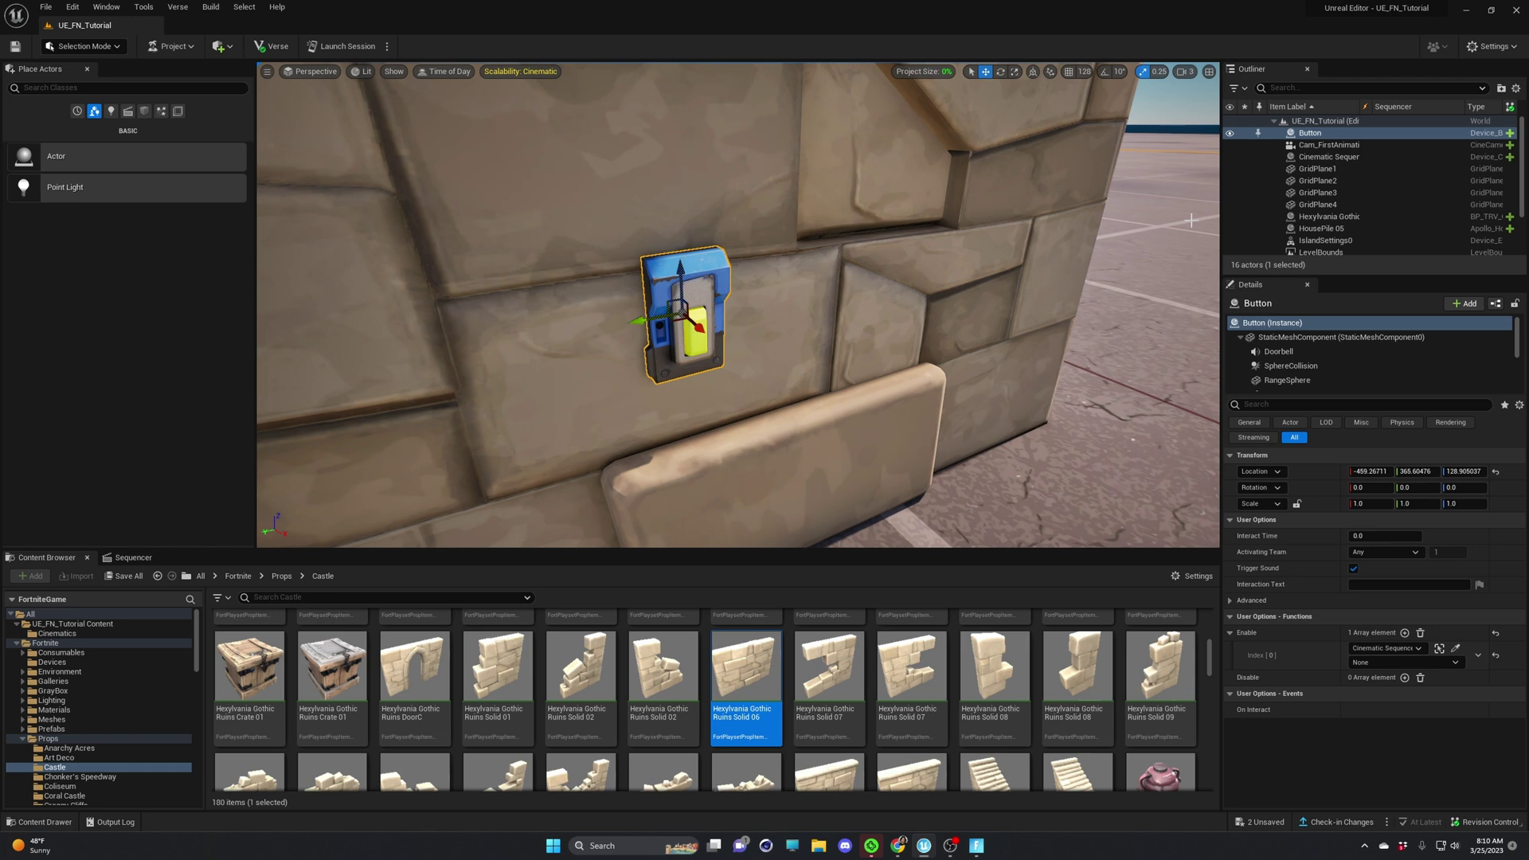
Add a Play Function entry on the Cinematic Sequence Device set to Button's On Interact event.
click(1310, 156)
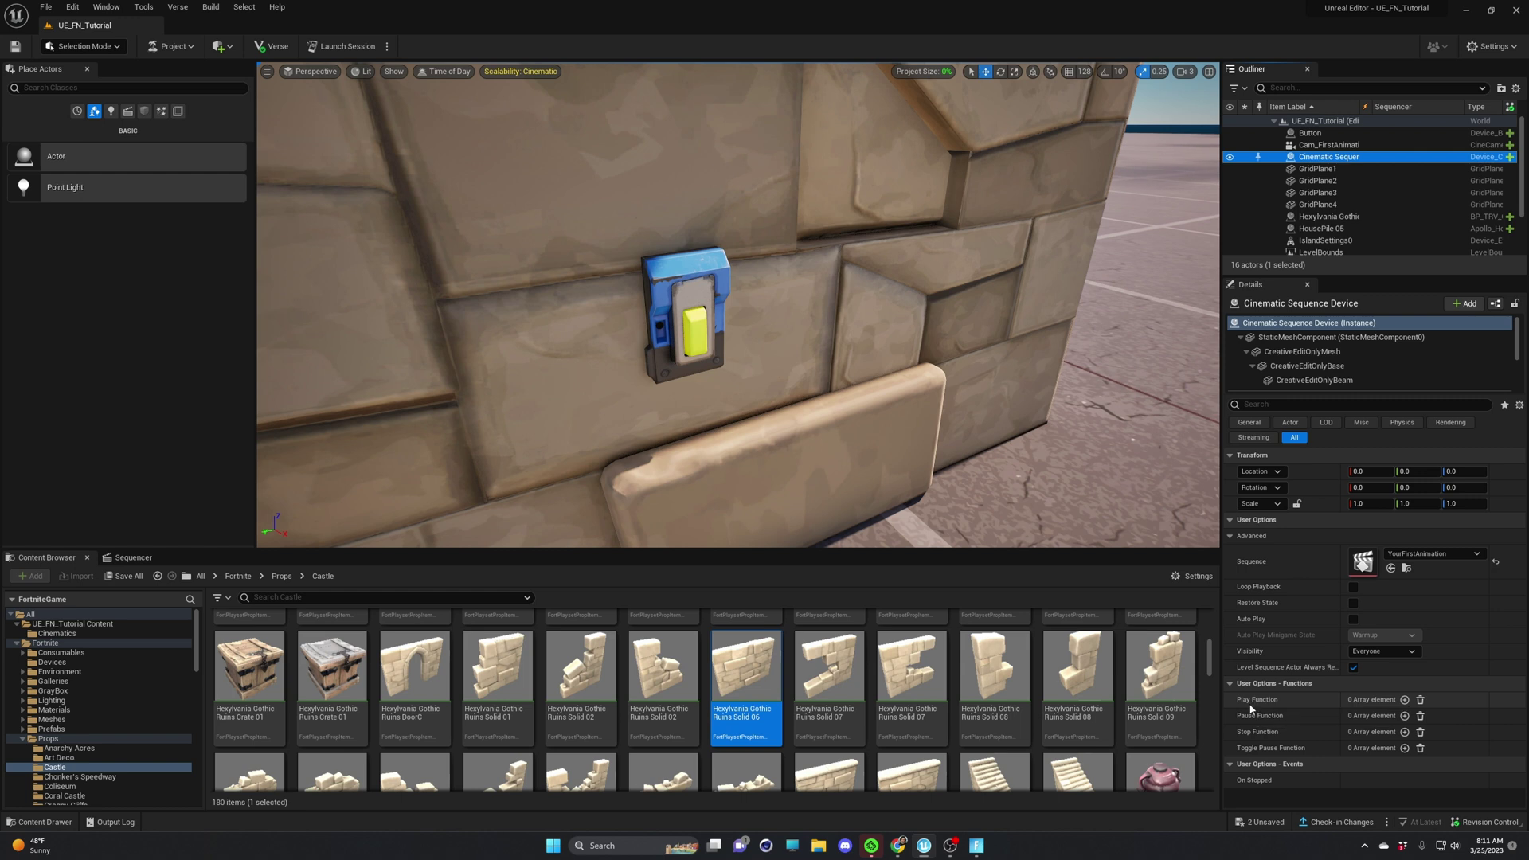
click(1405, 700)
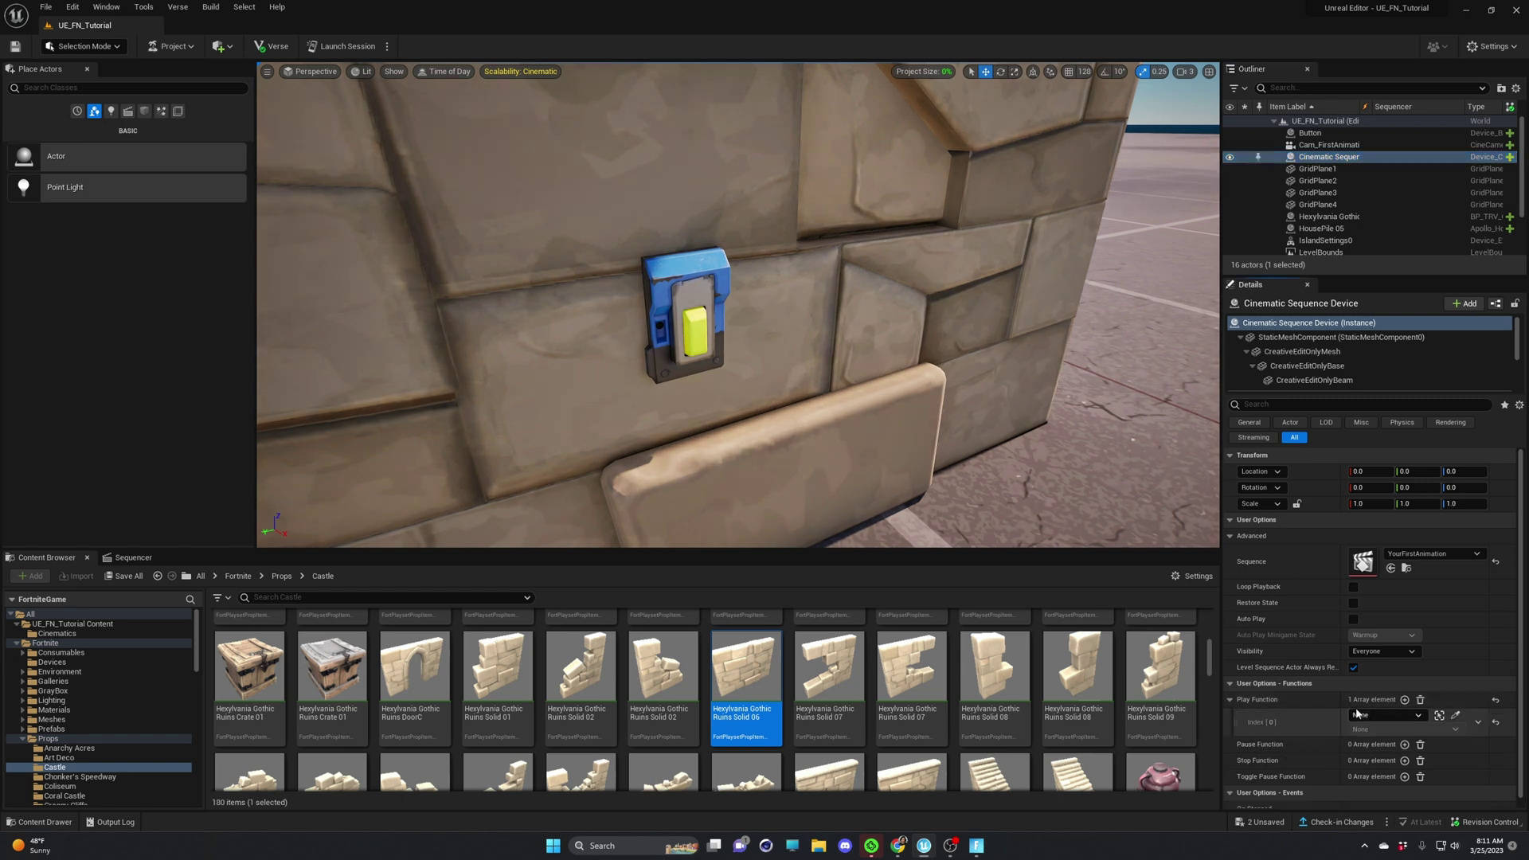
click(1362, 716)
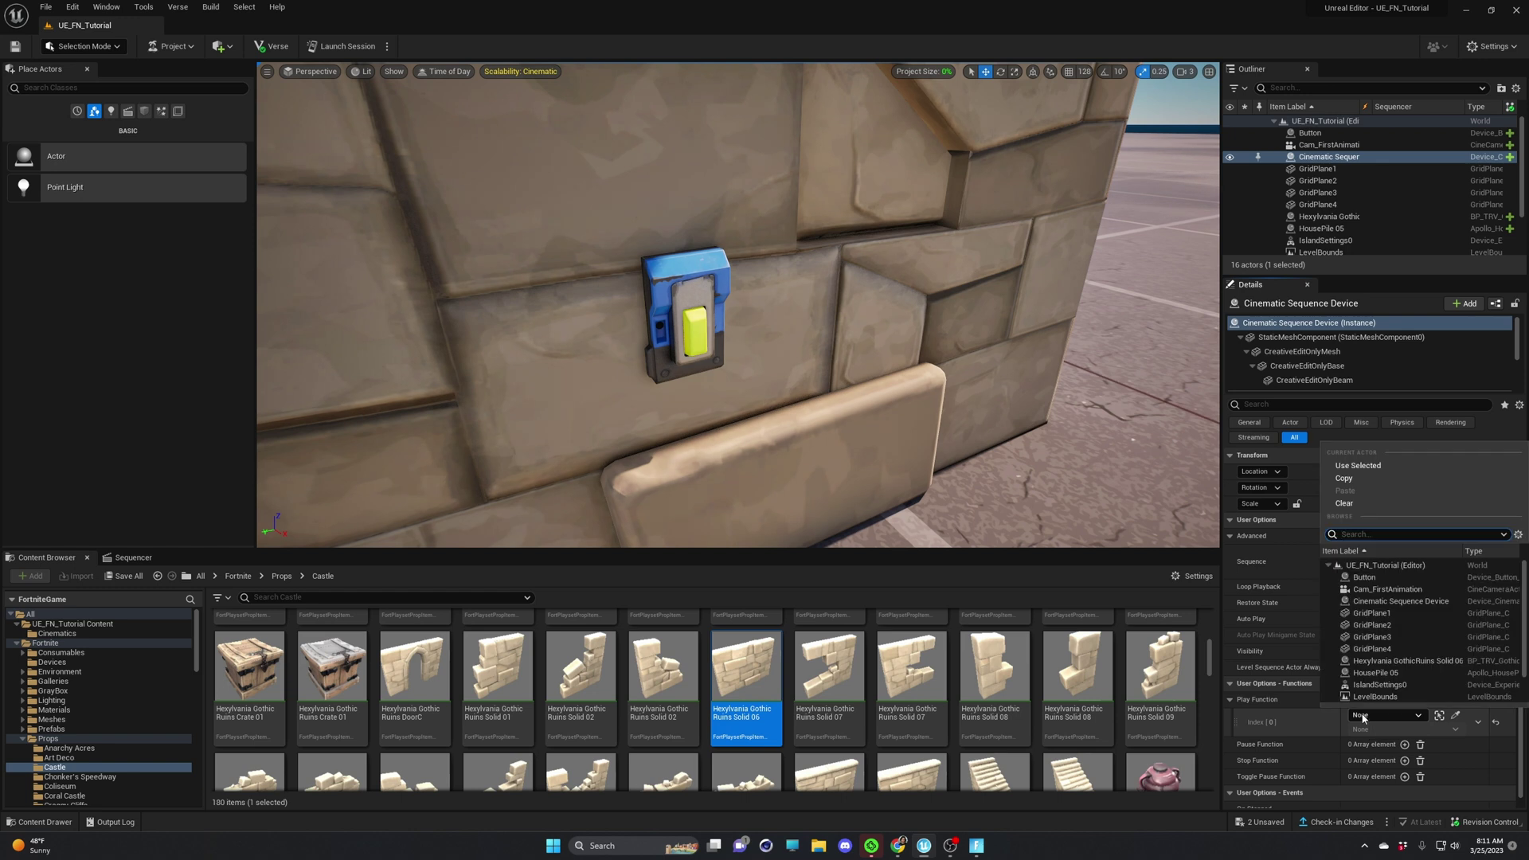
click(1371, 577)
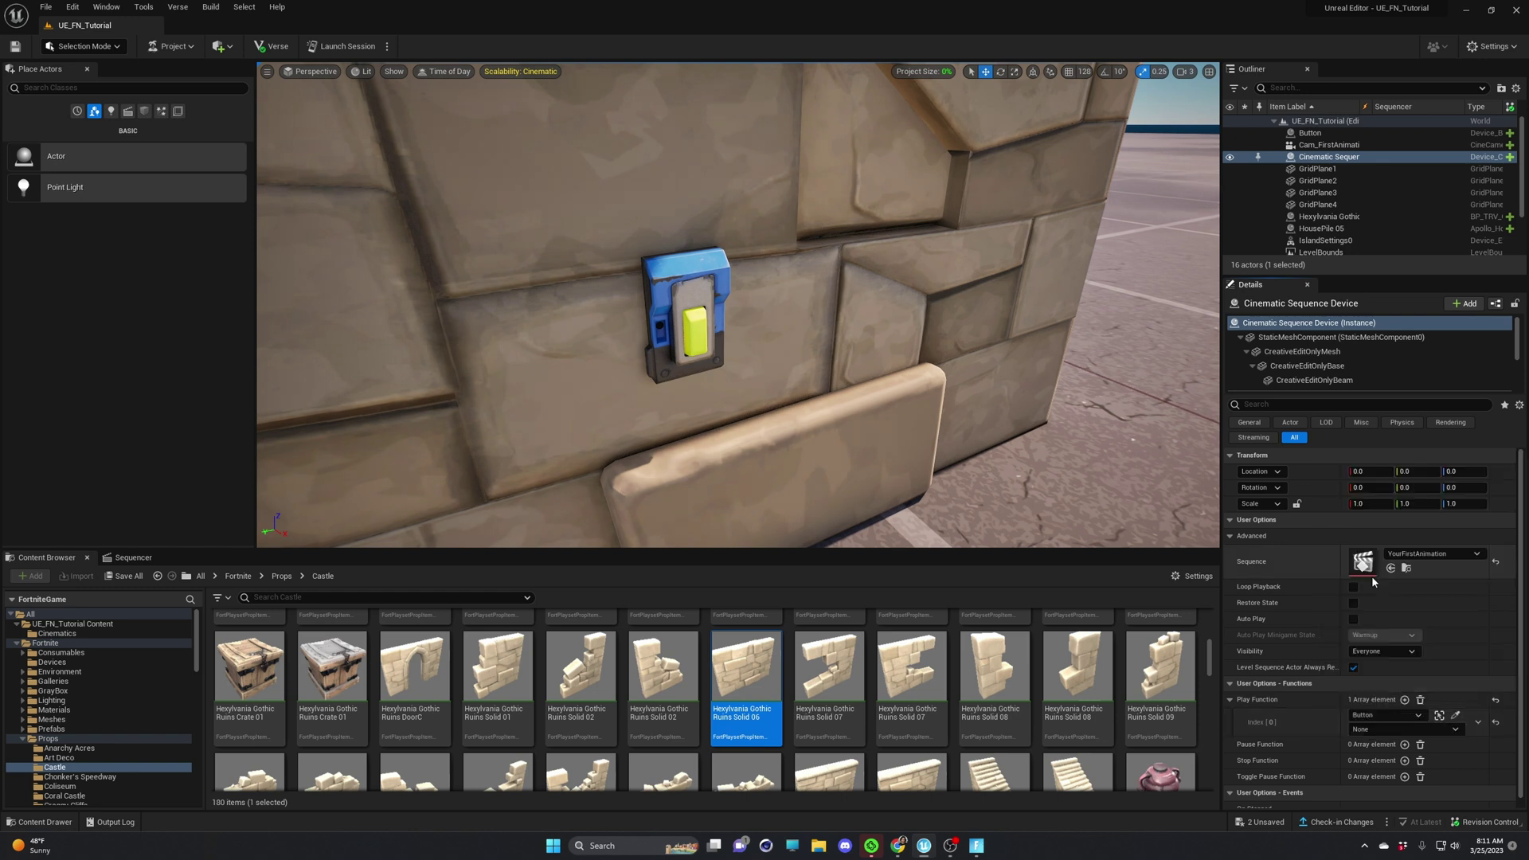
click(1372, 730)
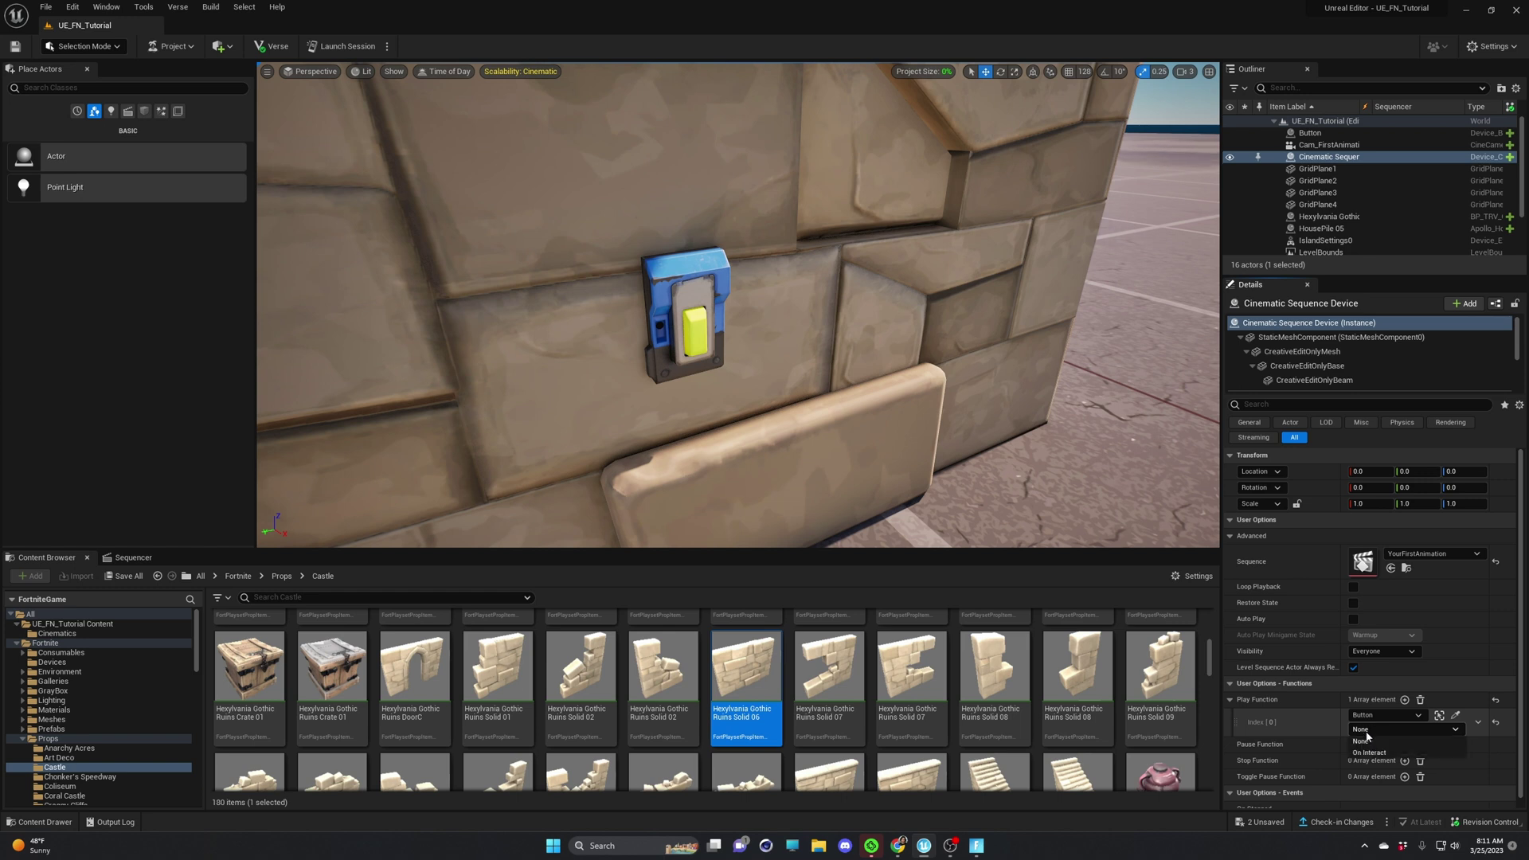
click(1367, 752)
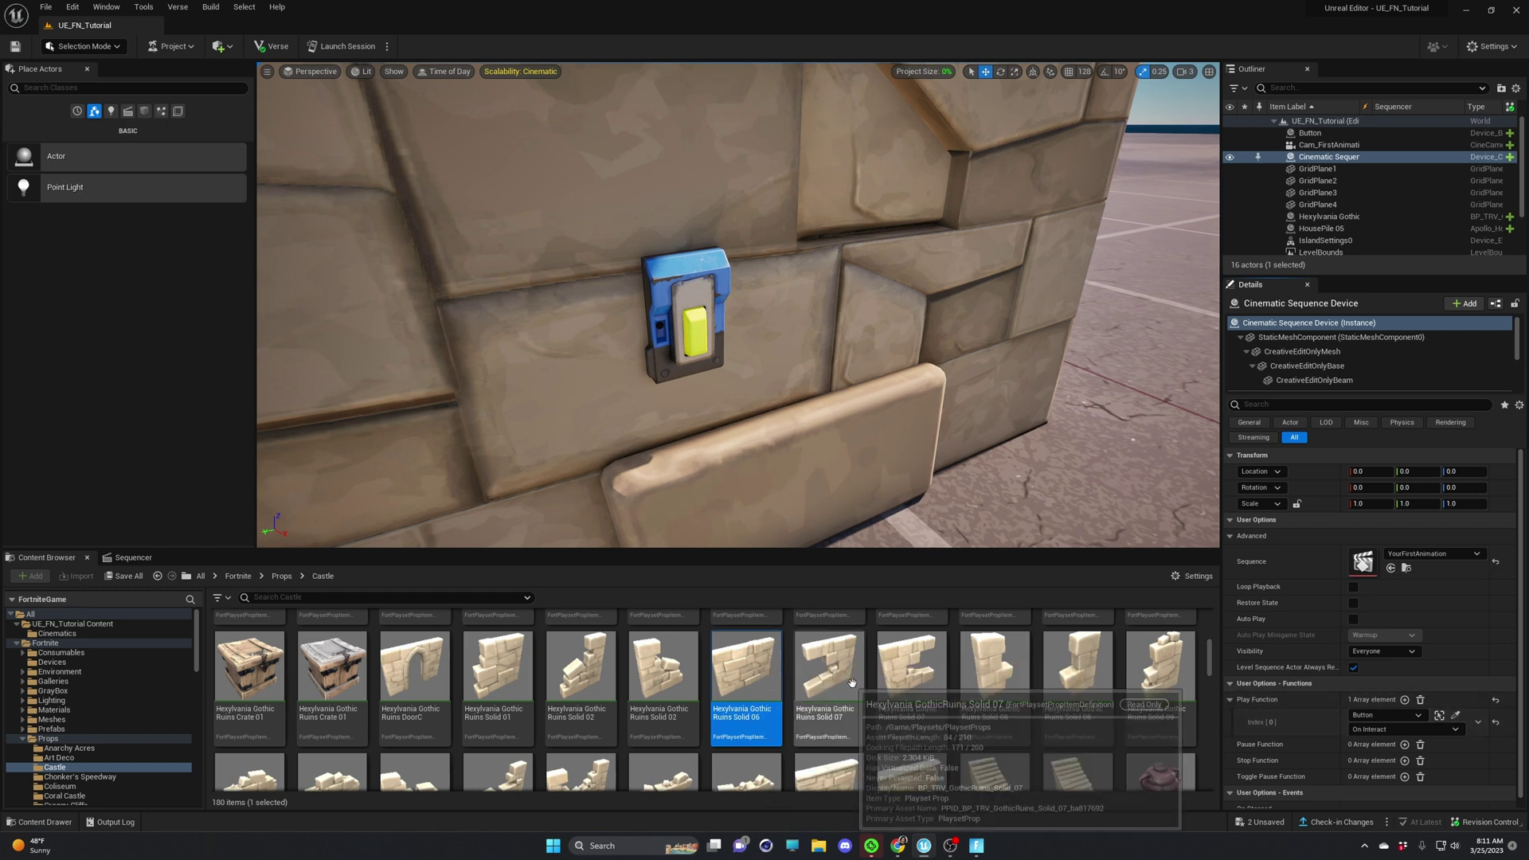
Launch a test session, walk to the wall button and press E to trigger the cinematic.
click(387, 46)
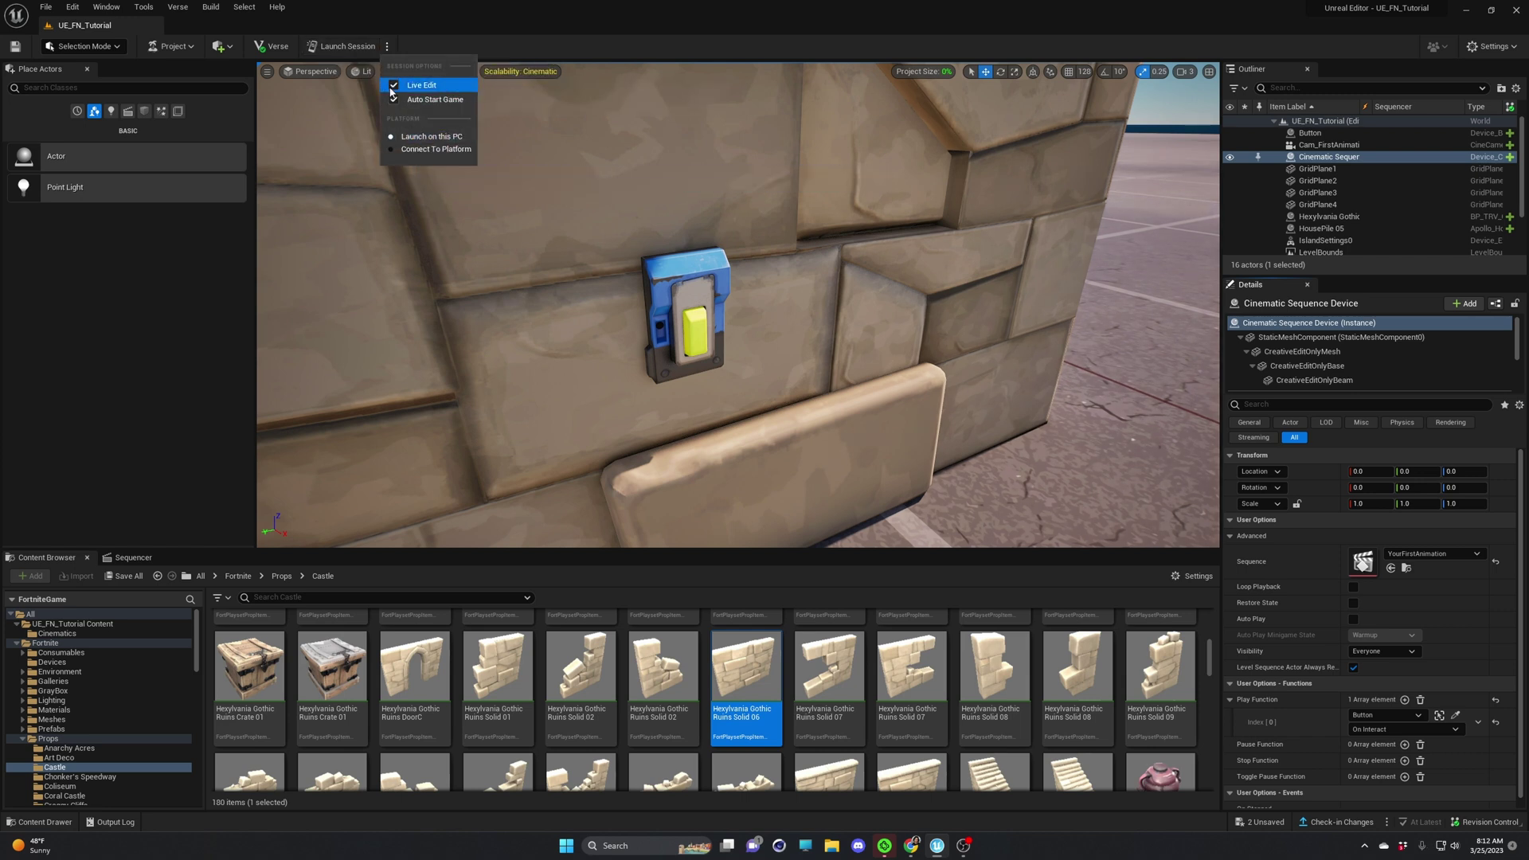
click(343, 46)
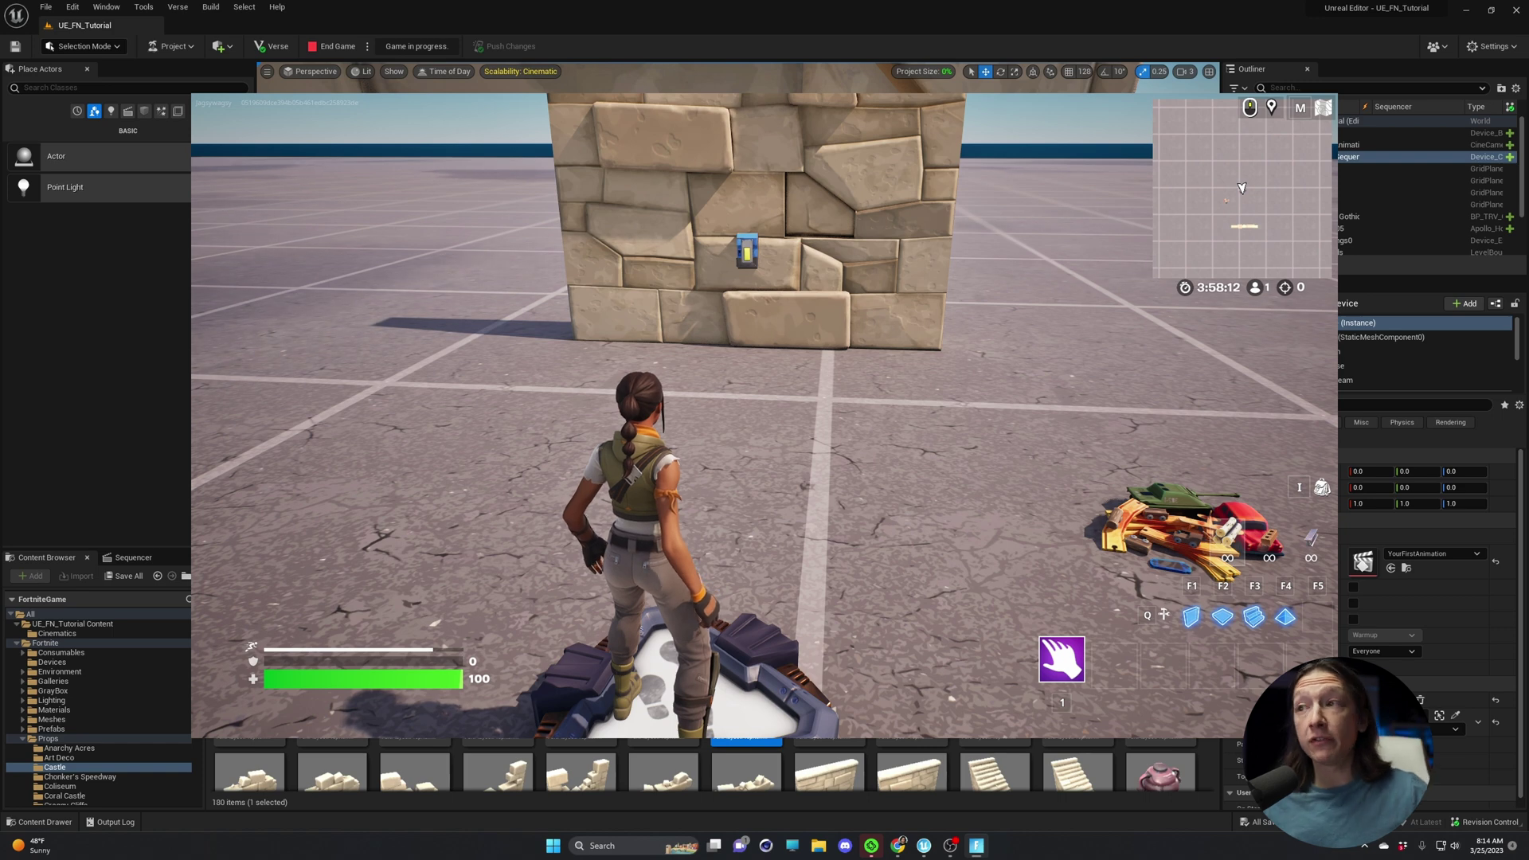
key(w)
key(w)
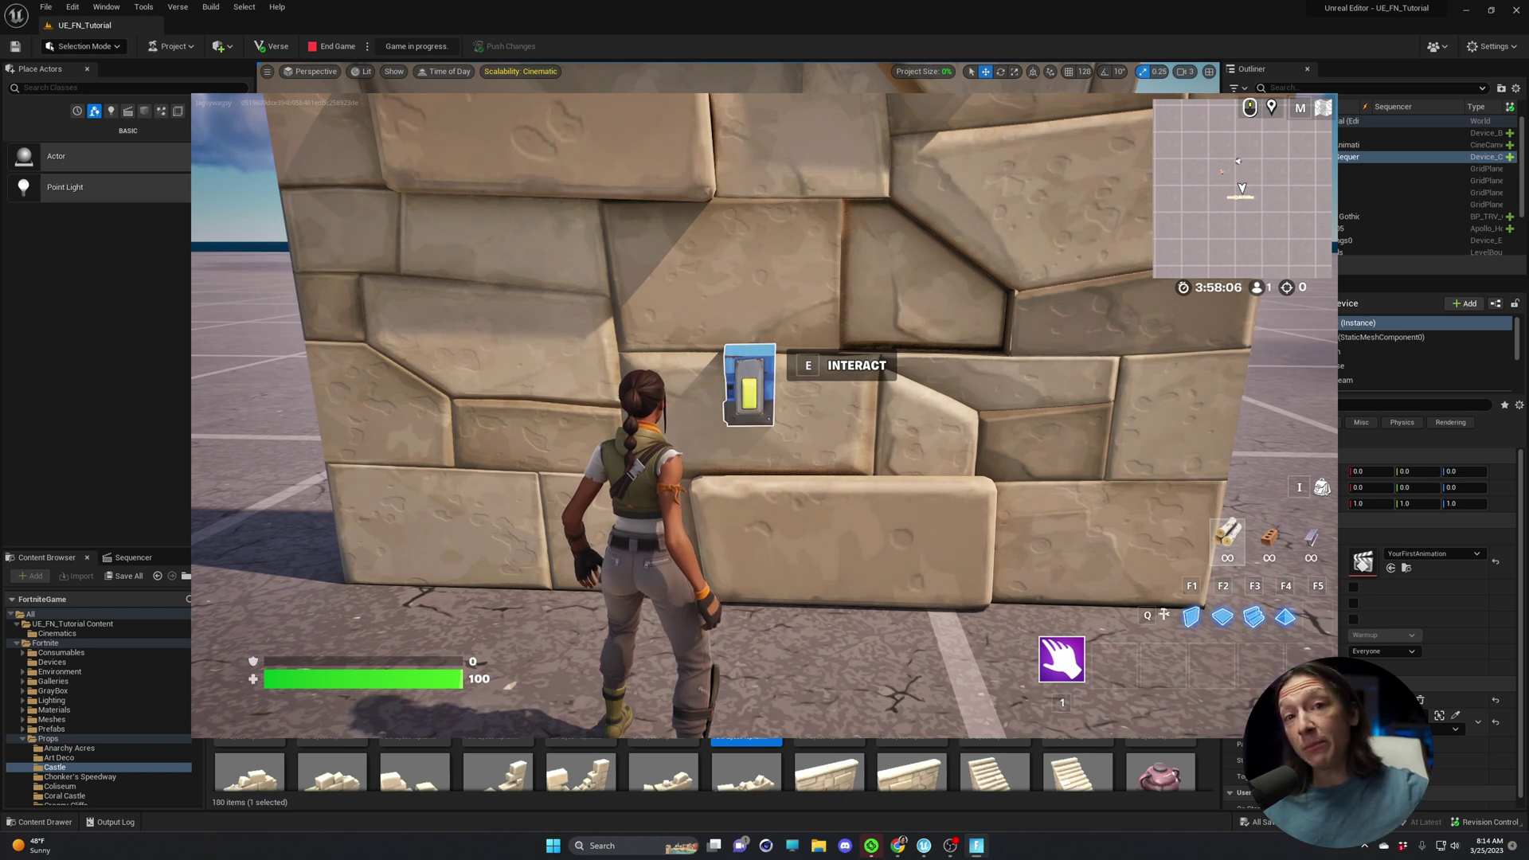
key(e)
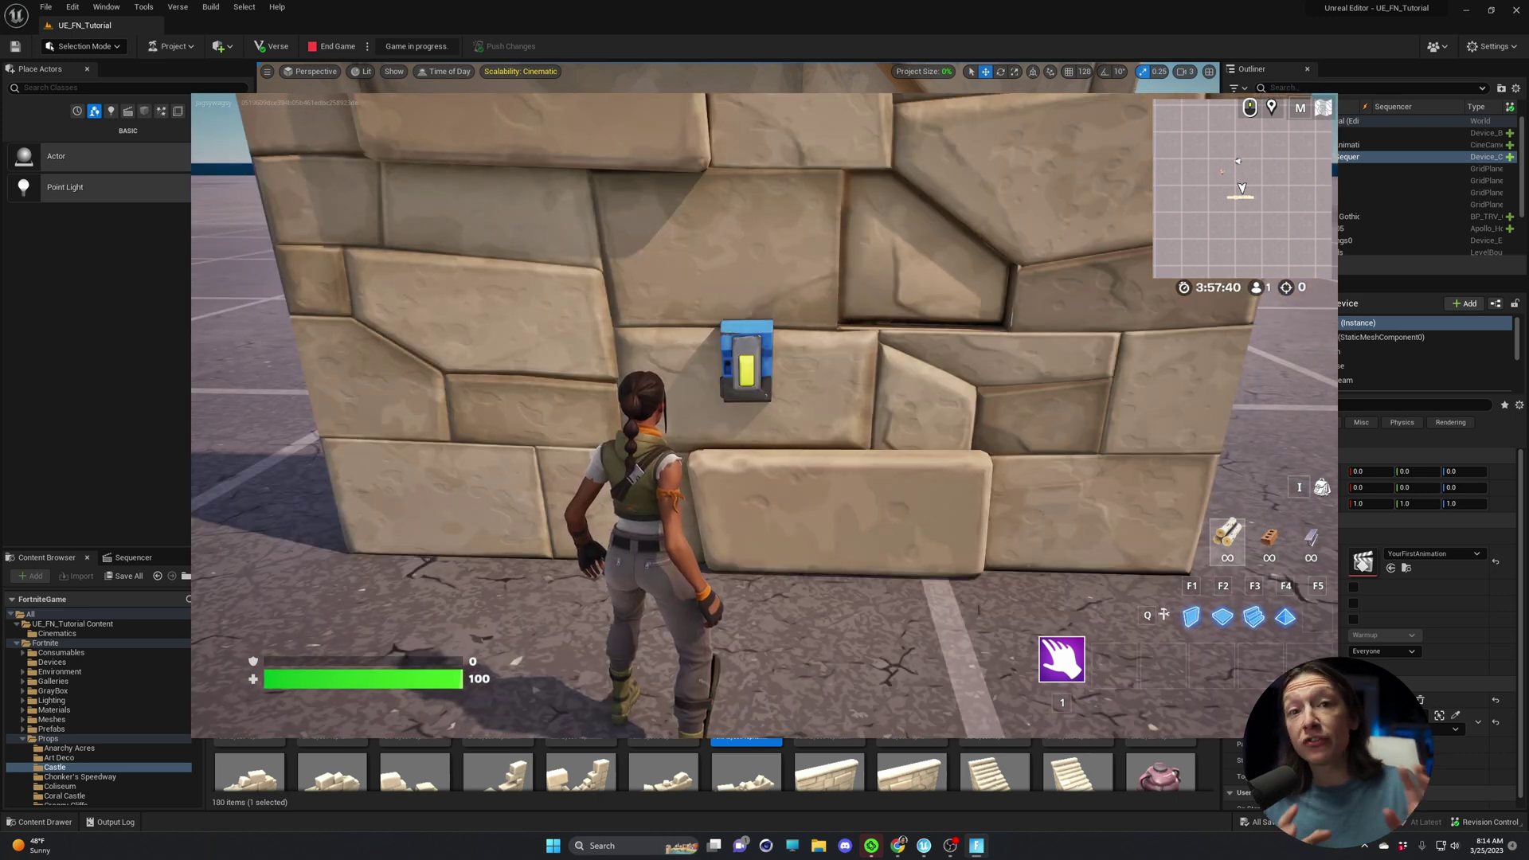
key(super)
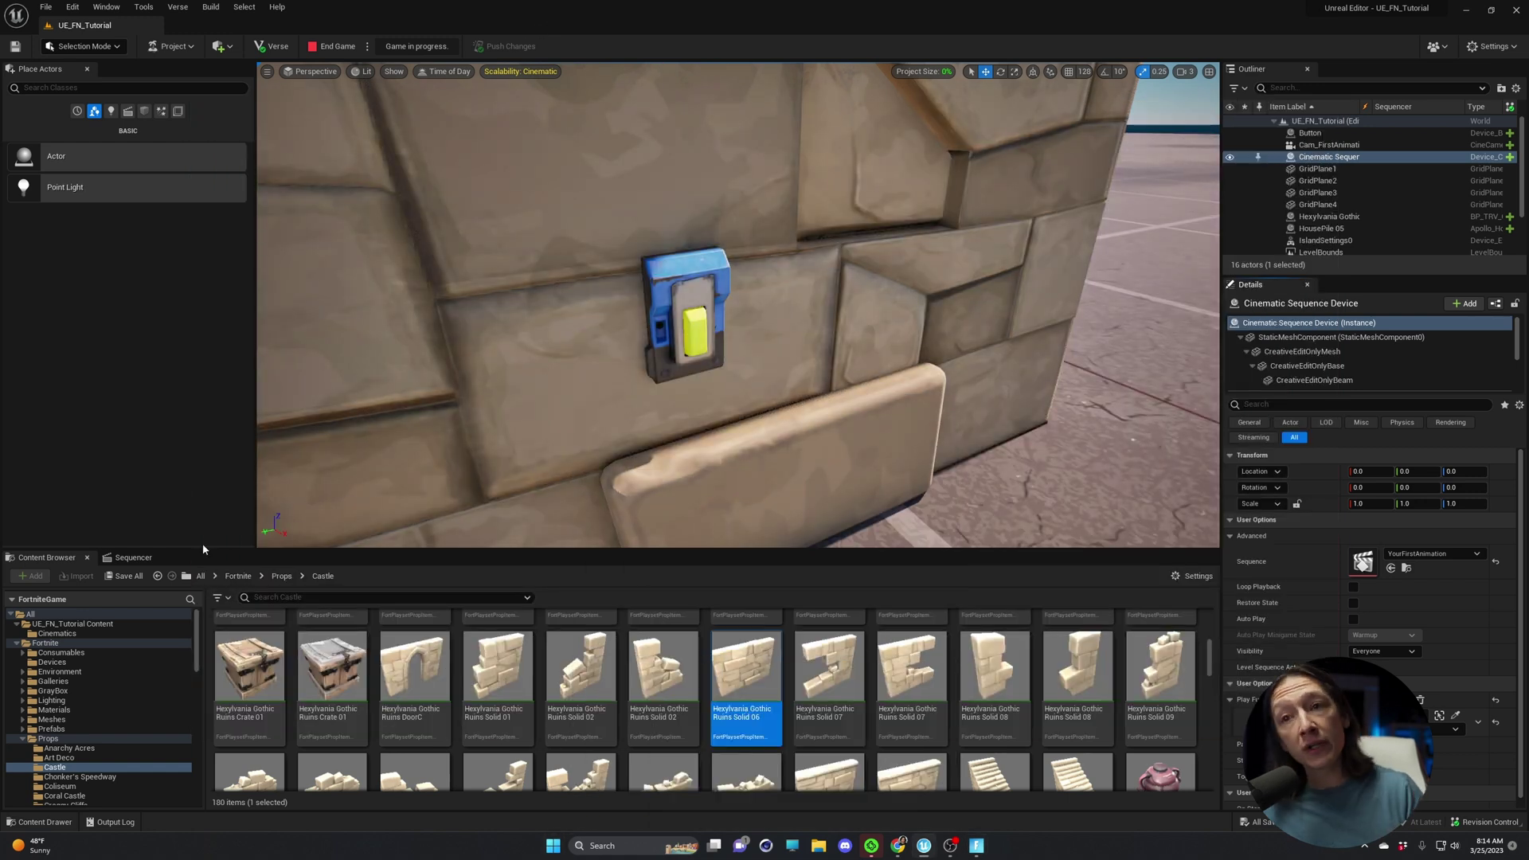
Open the YourFirstAnimation timeline and scrub the camera animation from frame 0027 to 0066.
click(131, 556)
click(684, 602)
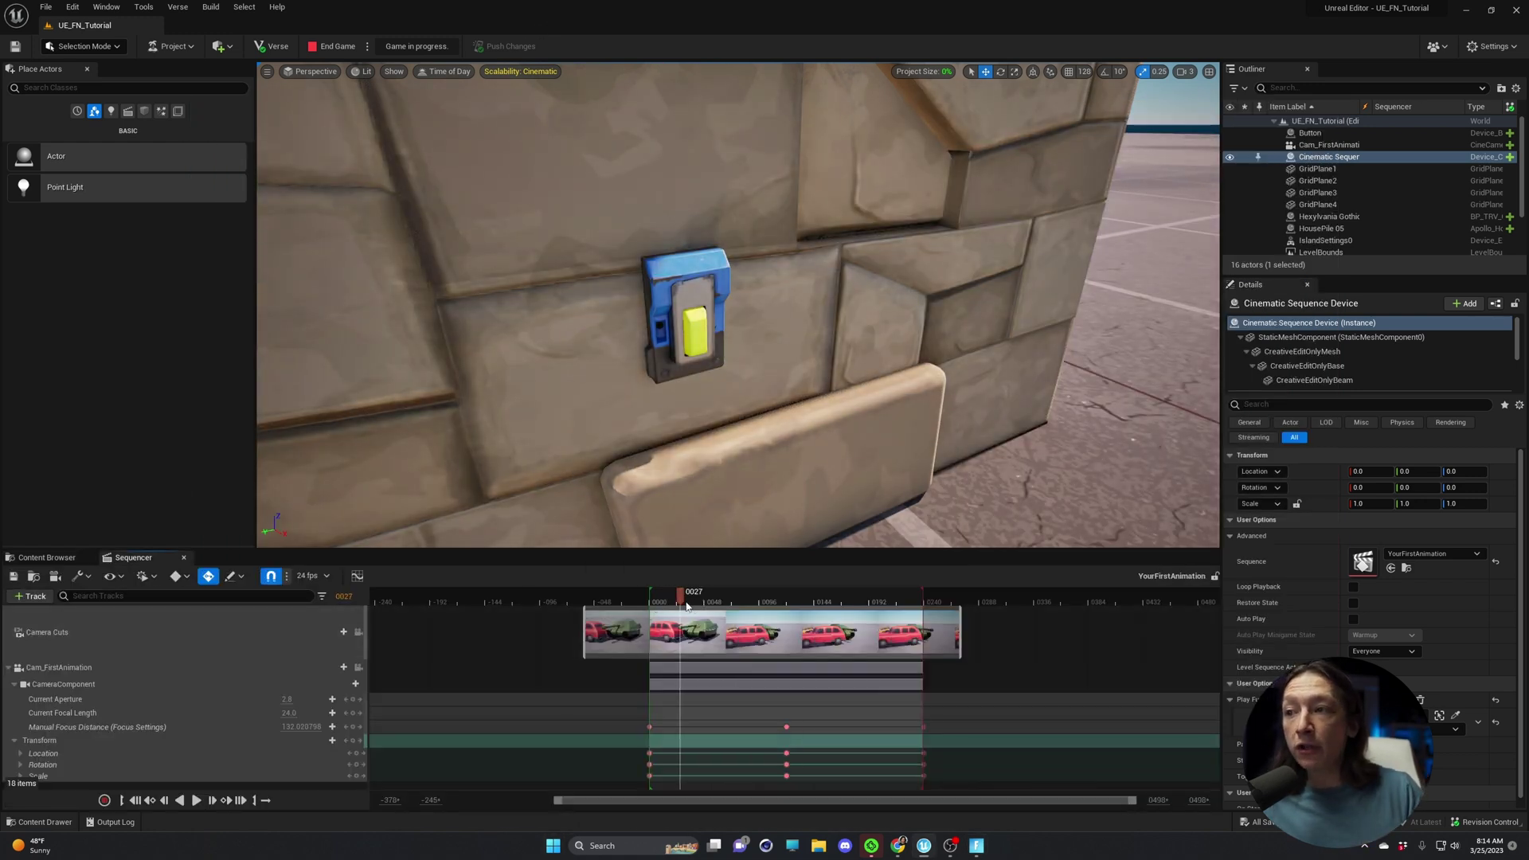
drag(686, 605, 724, 609)
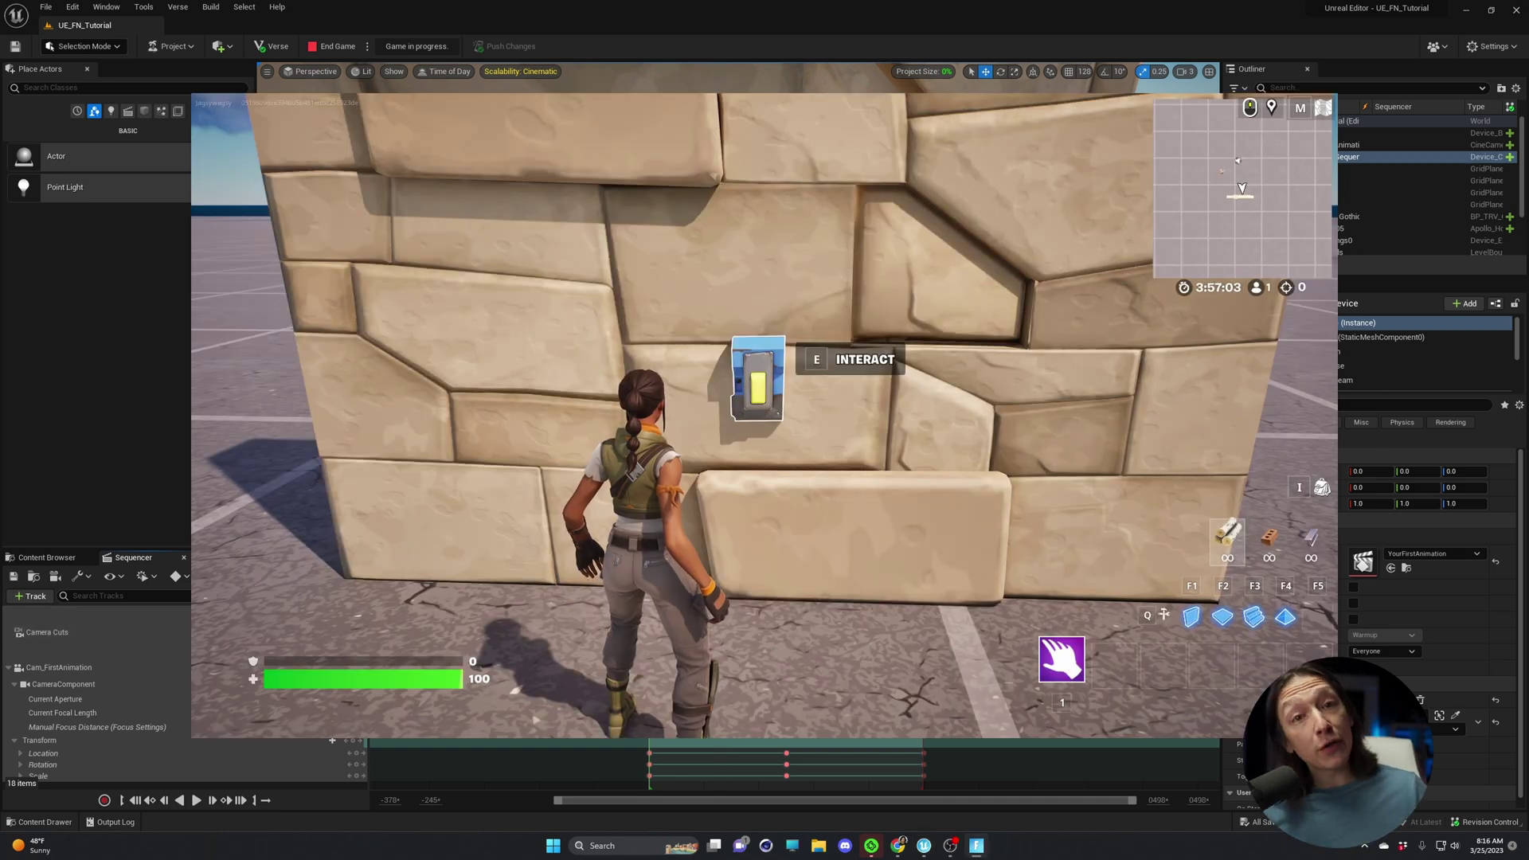
Return to the editor, collapse the Cam_FirstAnimation track, and close the + Track list without adding anything.
key(super)
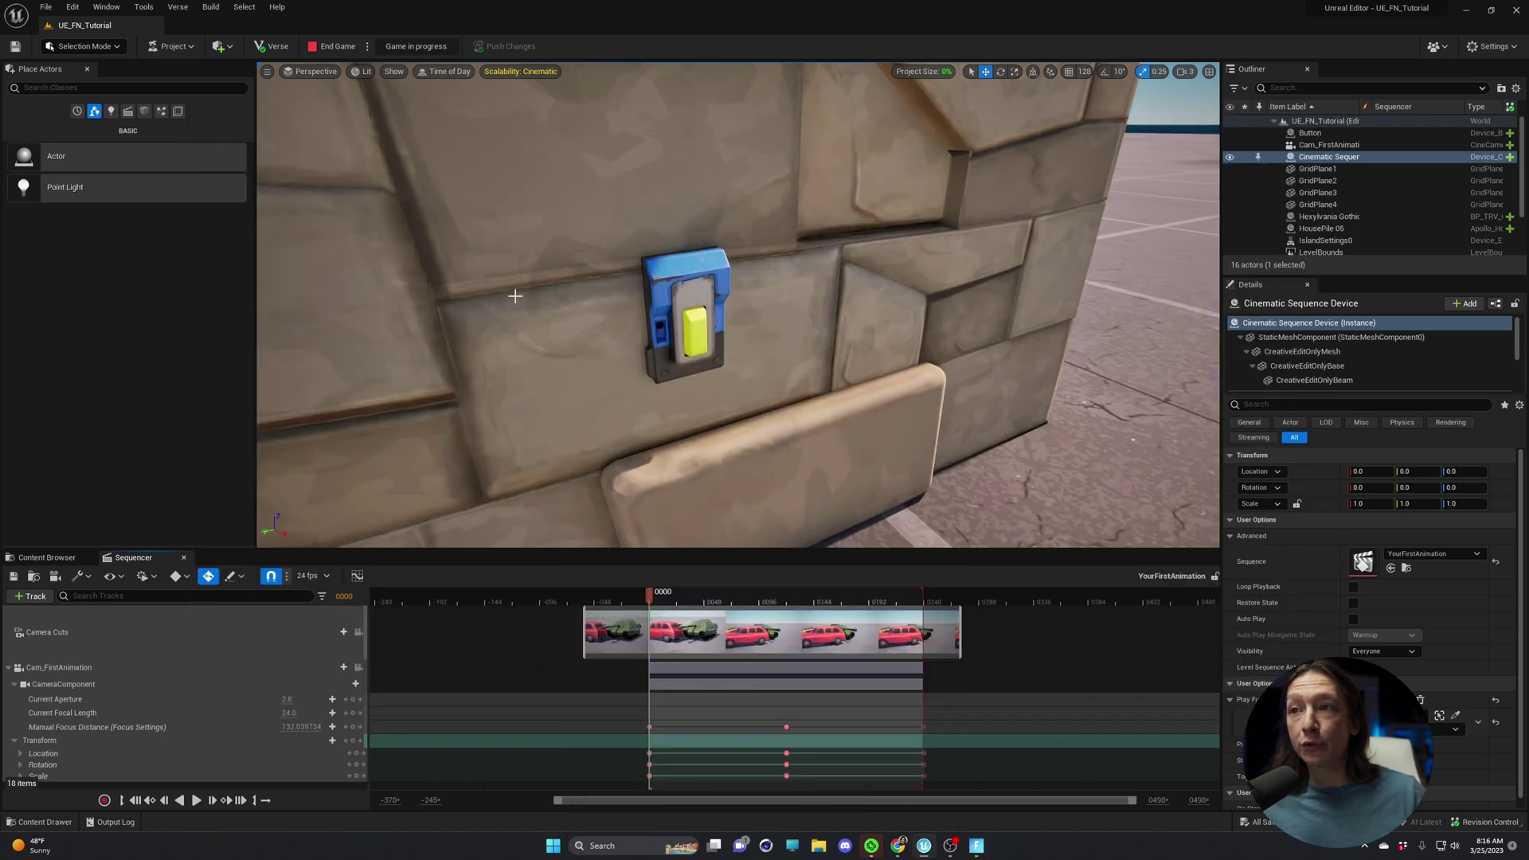
click(9, 668)
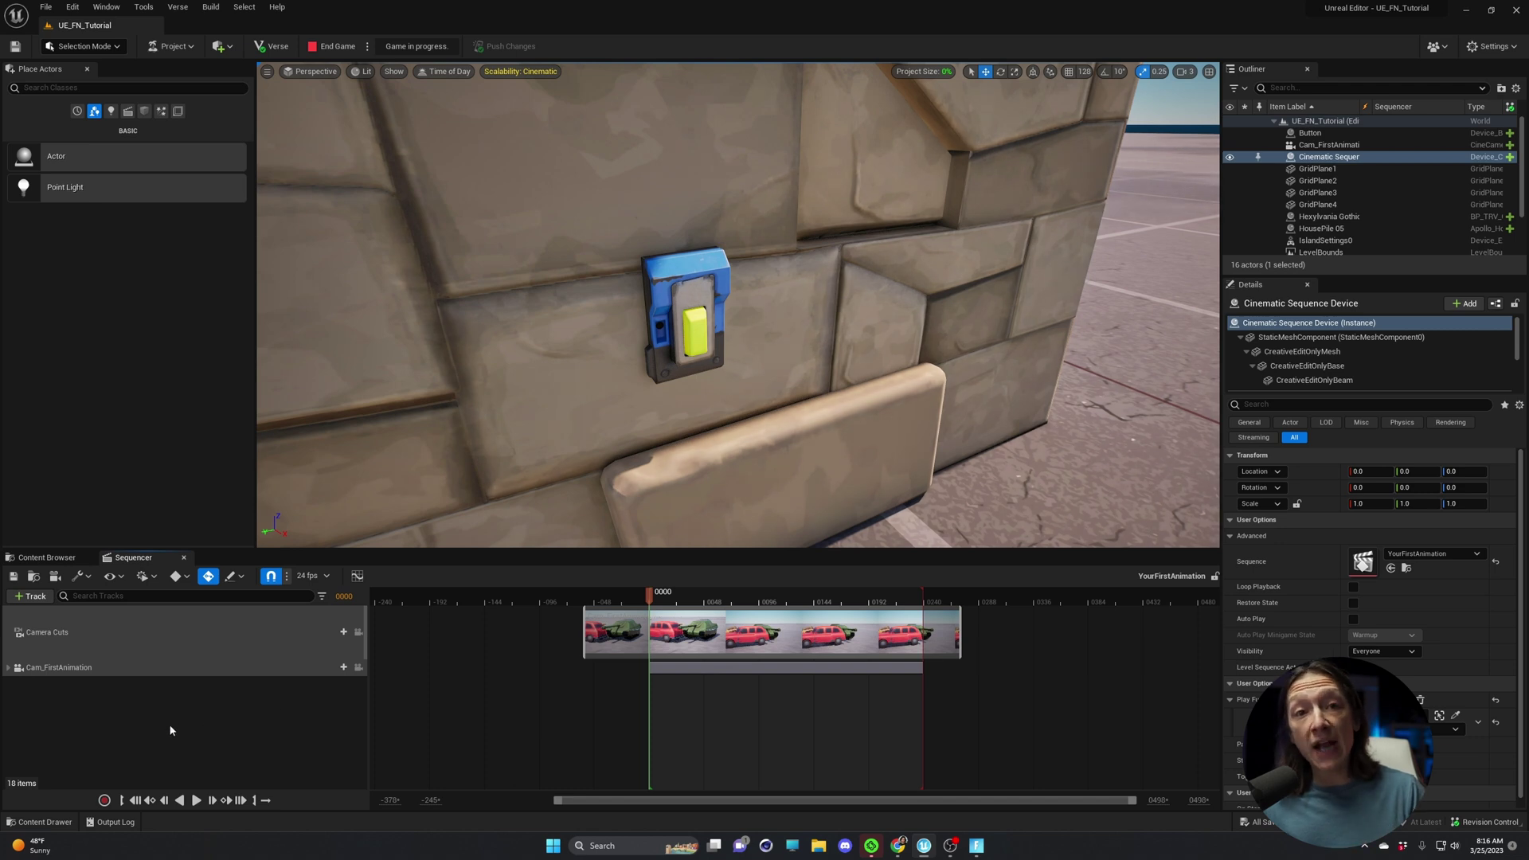
click(37, 596)
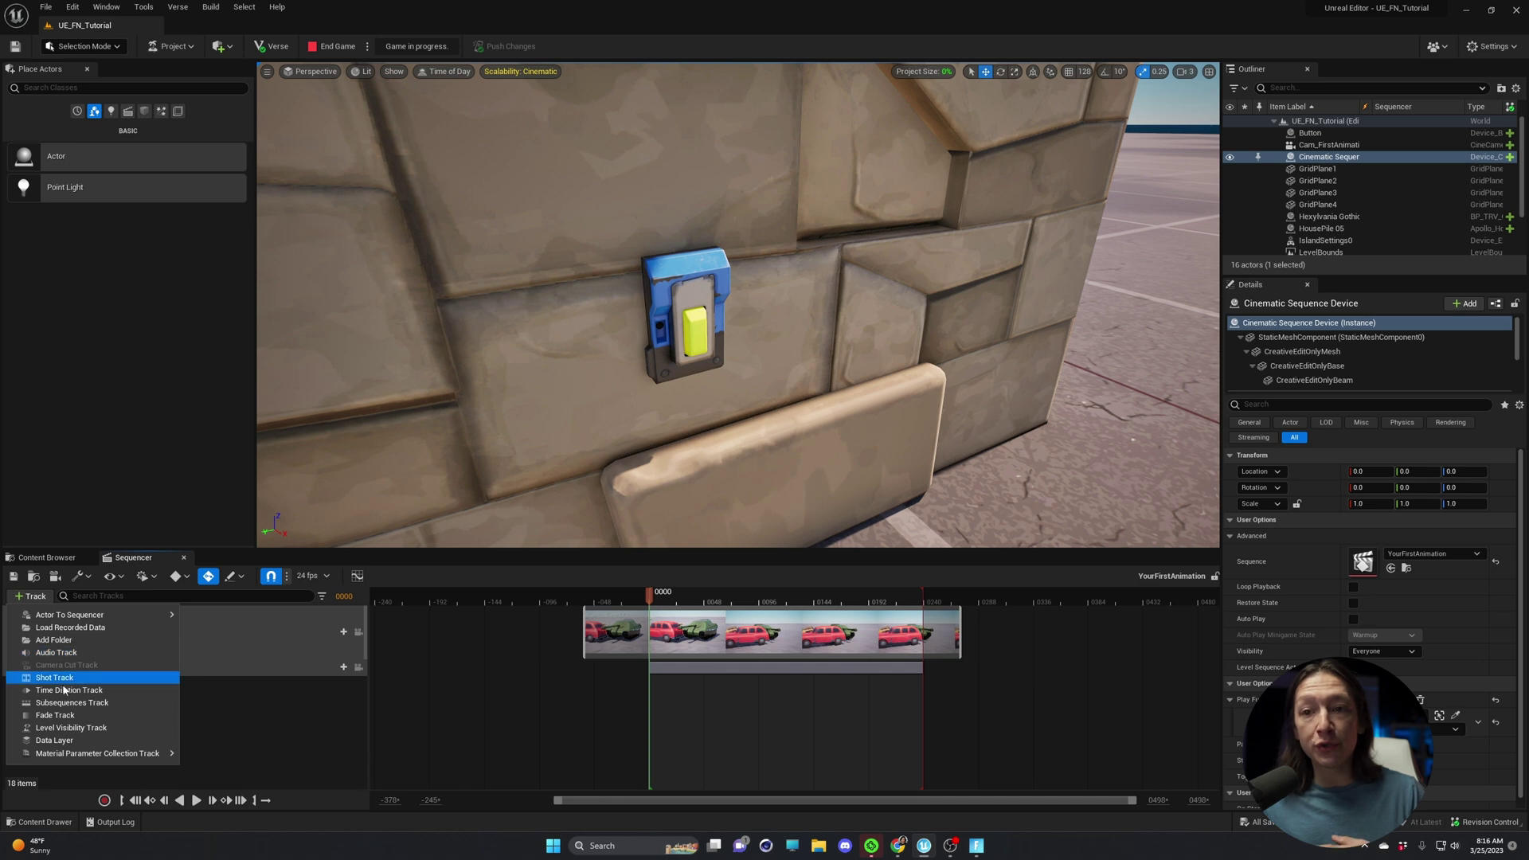
click(266, 723)
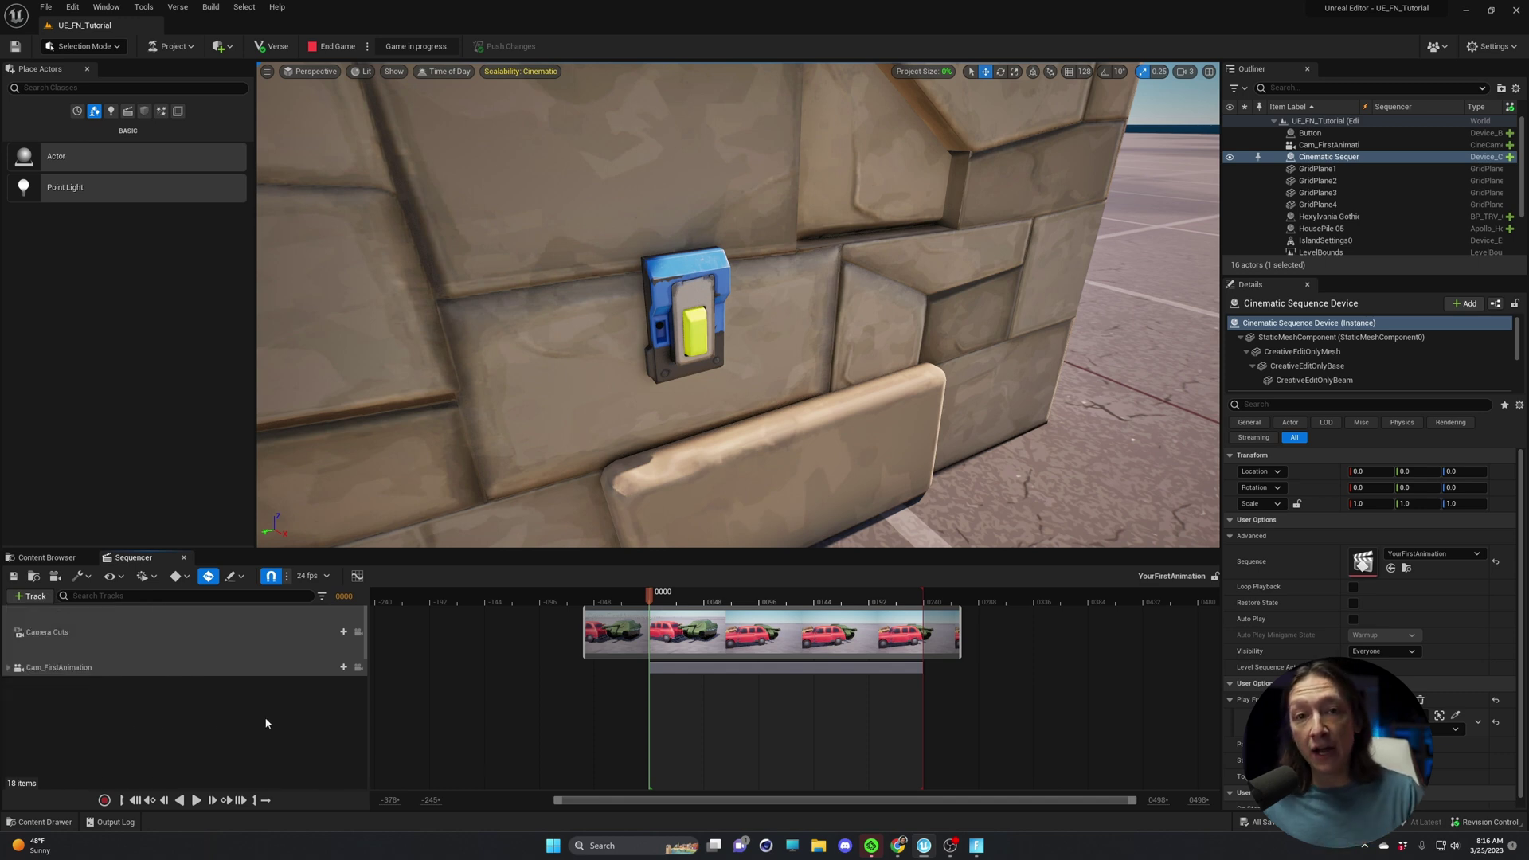